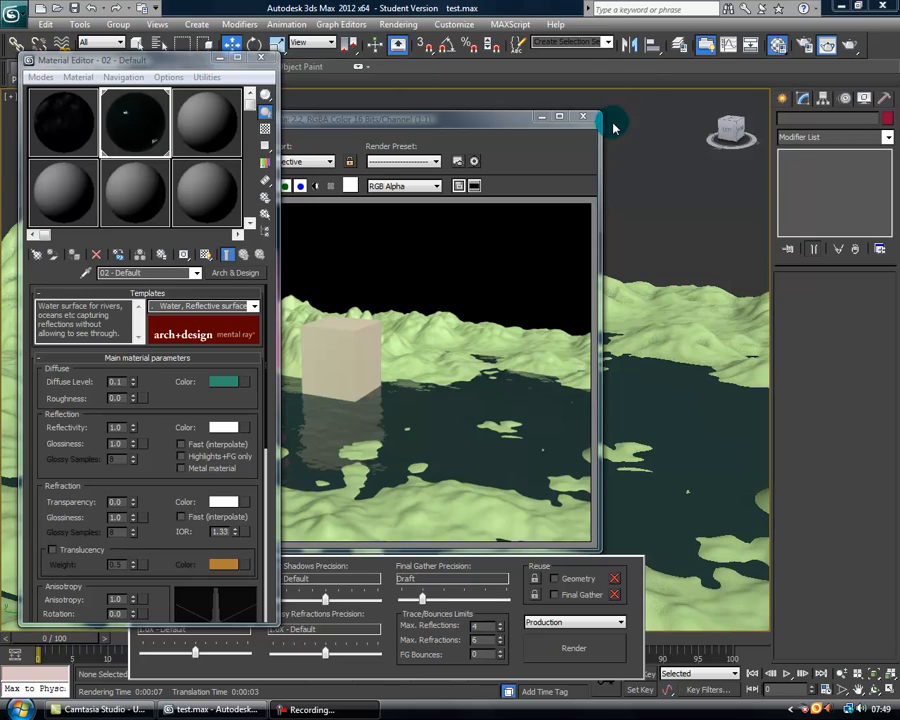
# Step: Close the rendered image window and minimise the Material Editor to clear the perspective view of the terrain and boxes
pyautogui.click(583, 116)
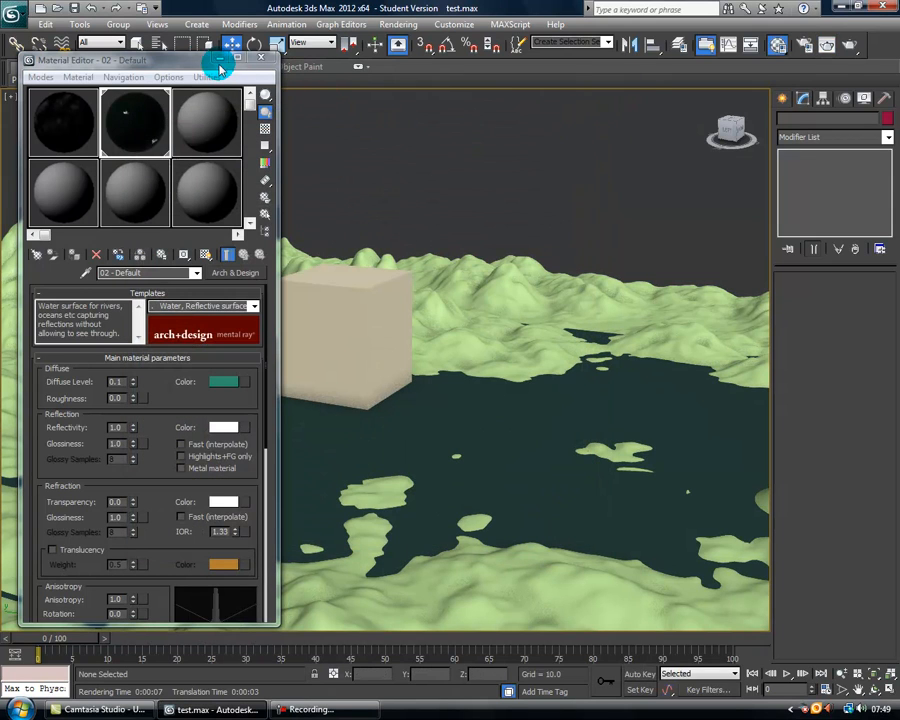
pyautogui.click(261, 57)
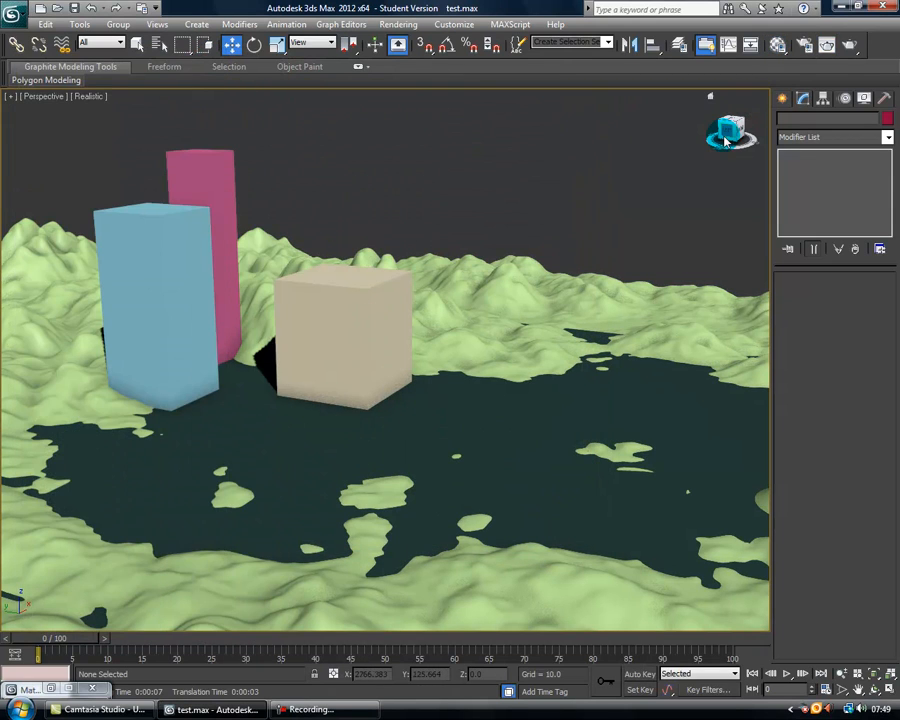
pyautogui.moveTo(733, 140); pyautogui.dragTo(715, 153)
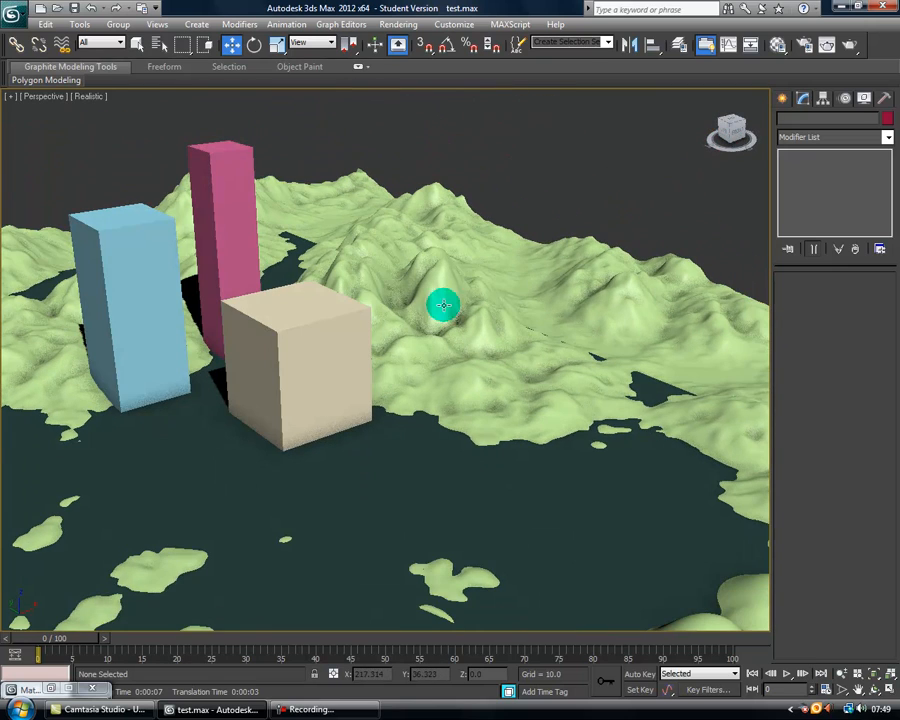
# Step: Select the beige box and load Mouldy Bricks.JPG from the desktop's Textures folder as the third material slot's Diffuse Color bitmap
pyautogui.click(331, 341)
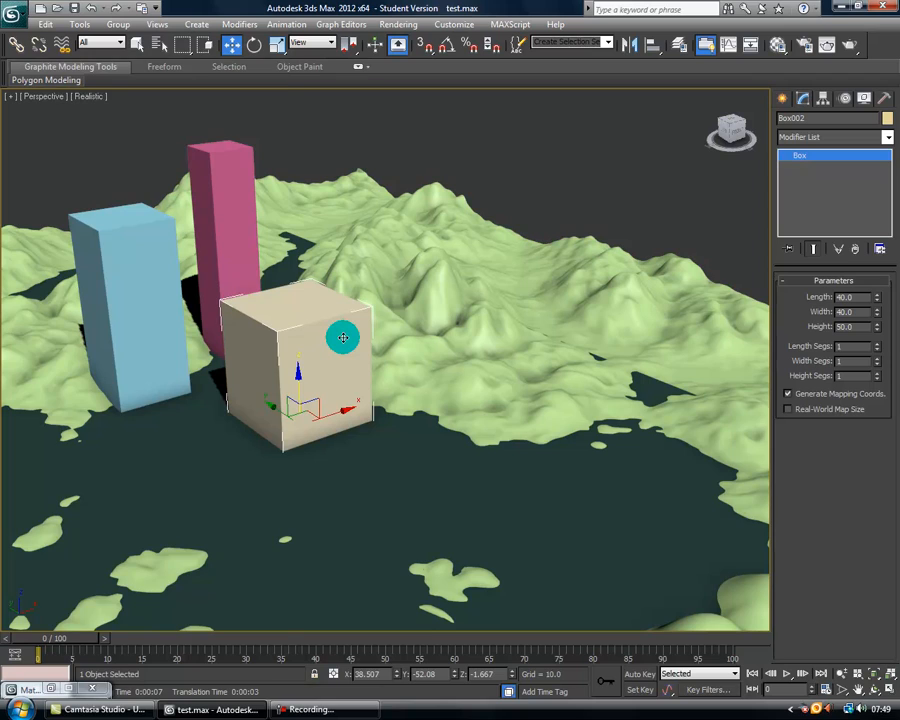
pyautogui.press('m')
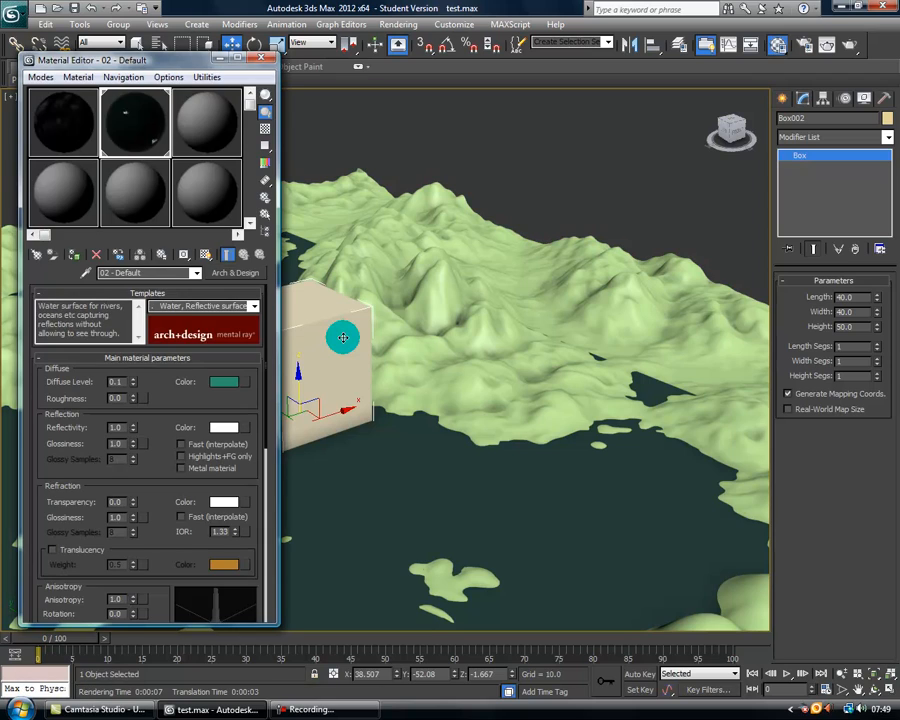
pyautogui.click(210, 132)
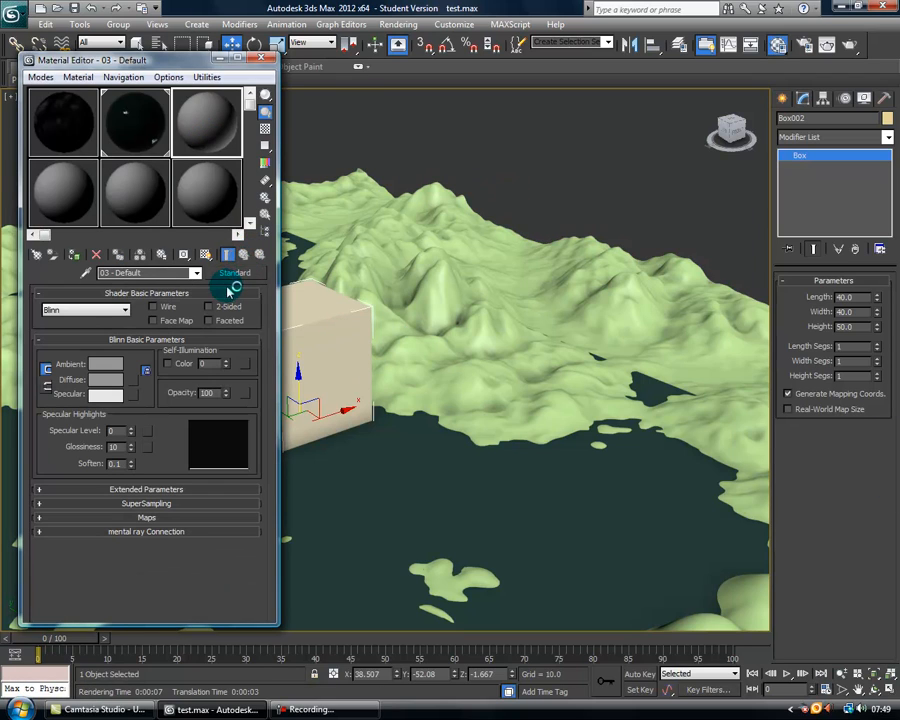
pyautogui.click(148, 518)
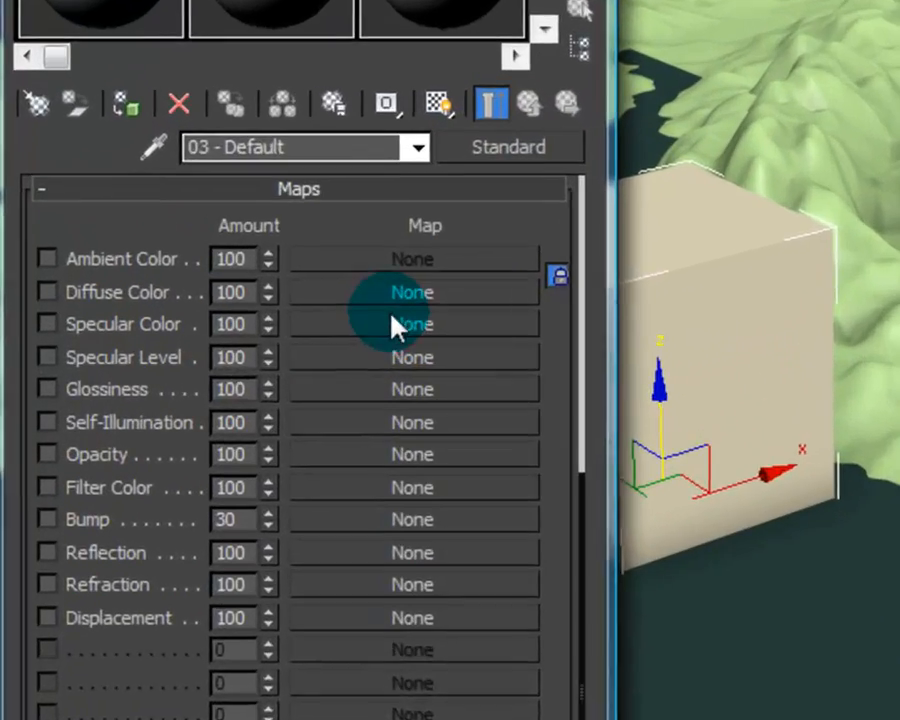
pyautogui.click(408, 292)
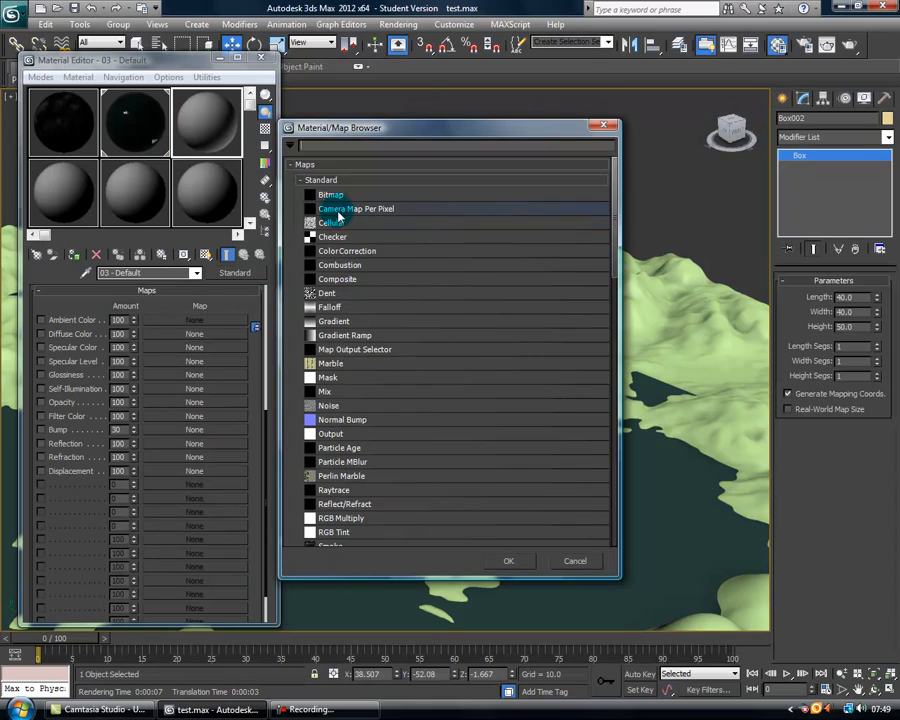
pyautogui.doubleClick(330, 195)
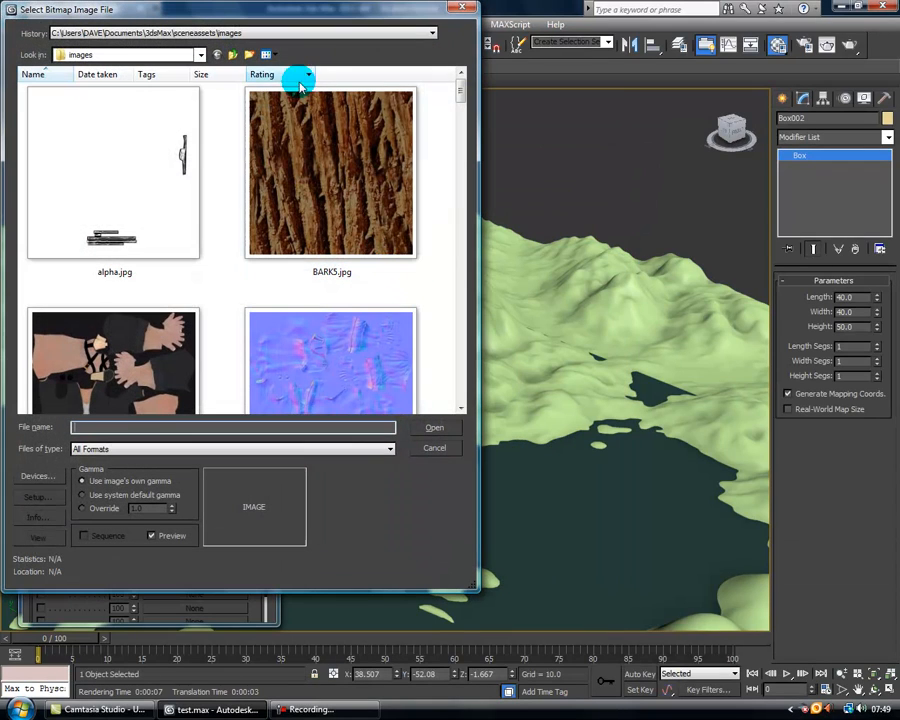
pyautogui.click(200, 55)
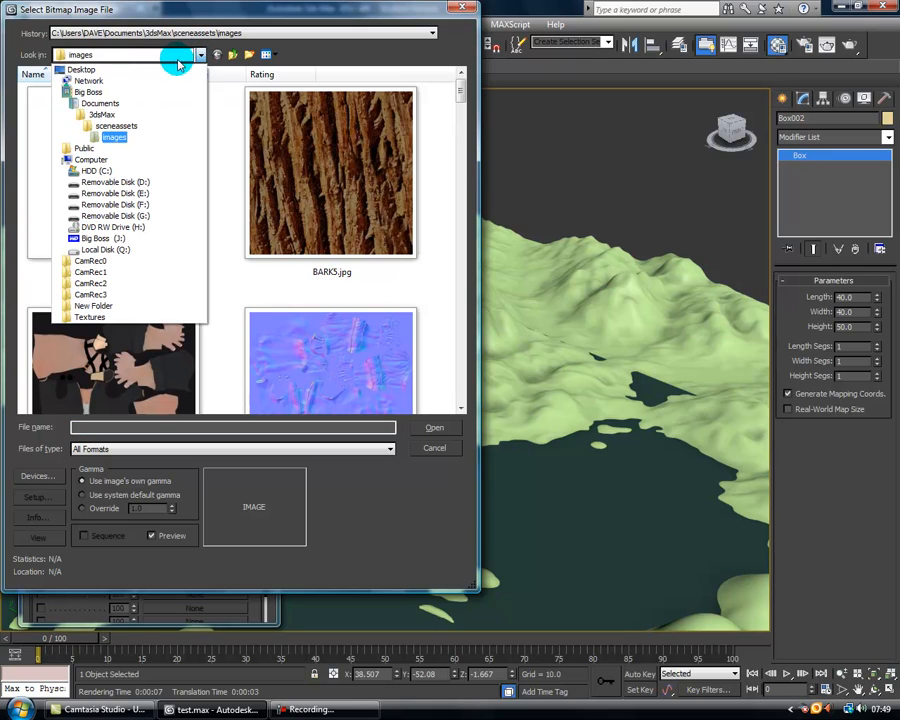
pyautogui.click(86, 70)
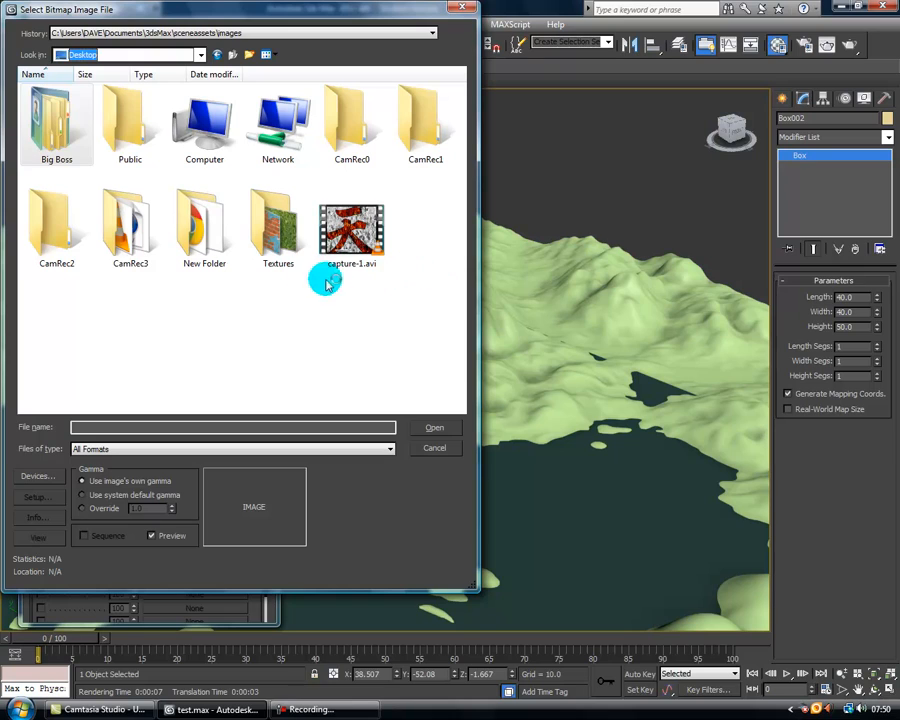
pyautogui.doubleClick(274, 236)
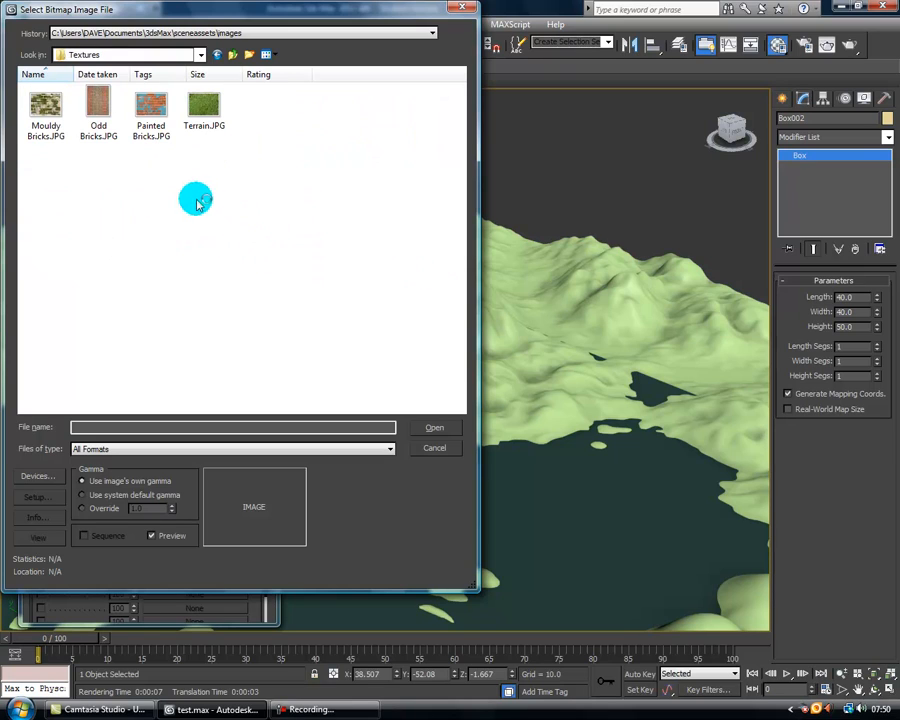
pyautogui.click(44, 108)
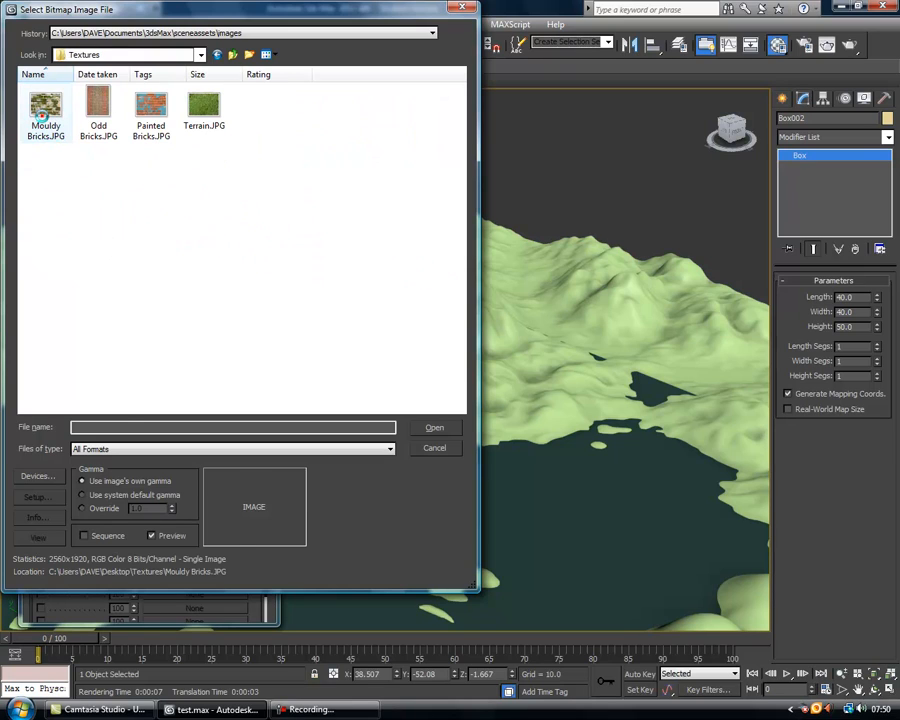
pyautogui.click(430, 428)
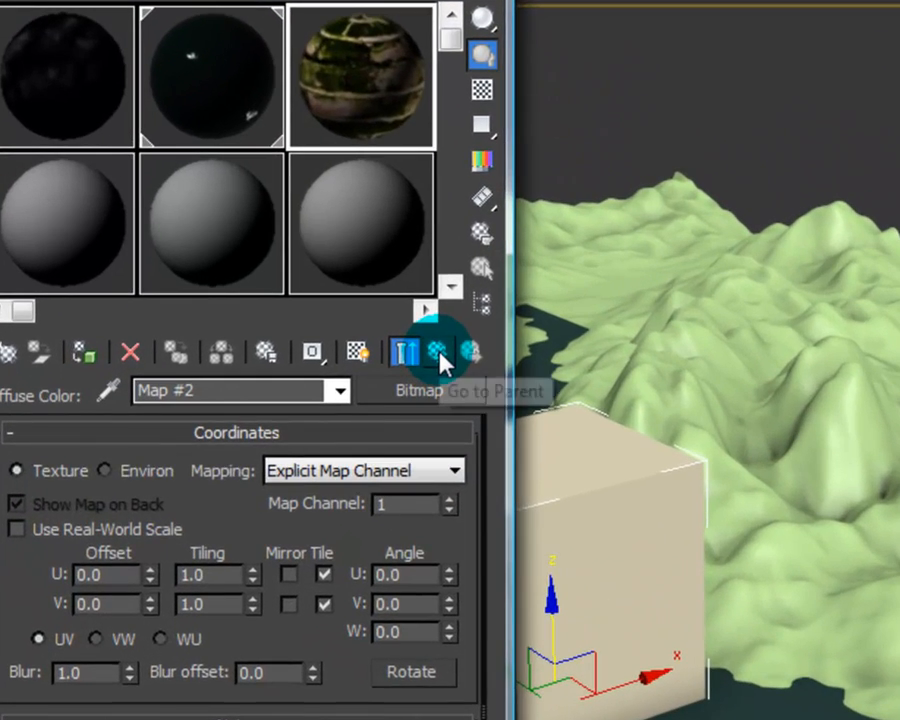
# Step: Duplicate the Mouldy Bricks diffuse map into the same material's Bump slot using the Copy method
pyautogui.click(439, 353)
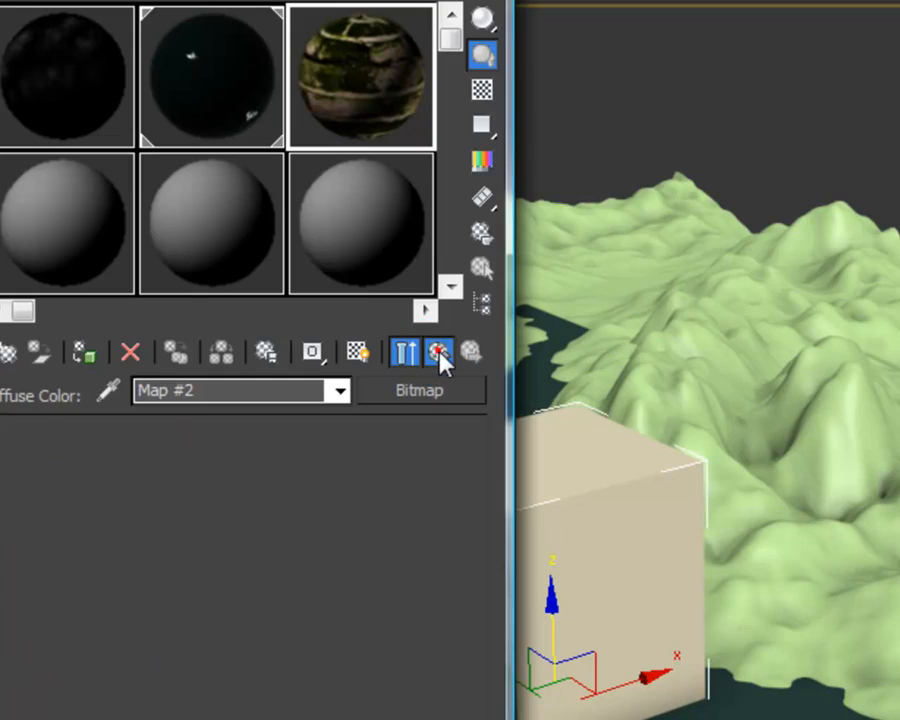
pyautogui.moveTo(262, 530)
pyautogui.mouseDown()
pyautogui.moveTo(272, 522)
pyautogui.moveTo(264, 548)
pyautogui.mouseUp()
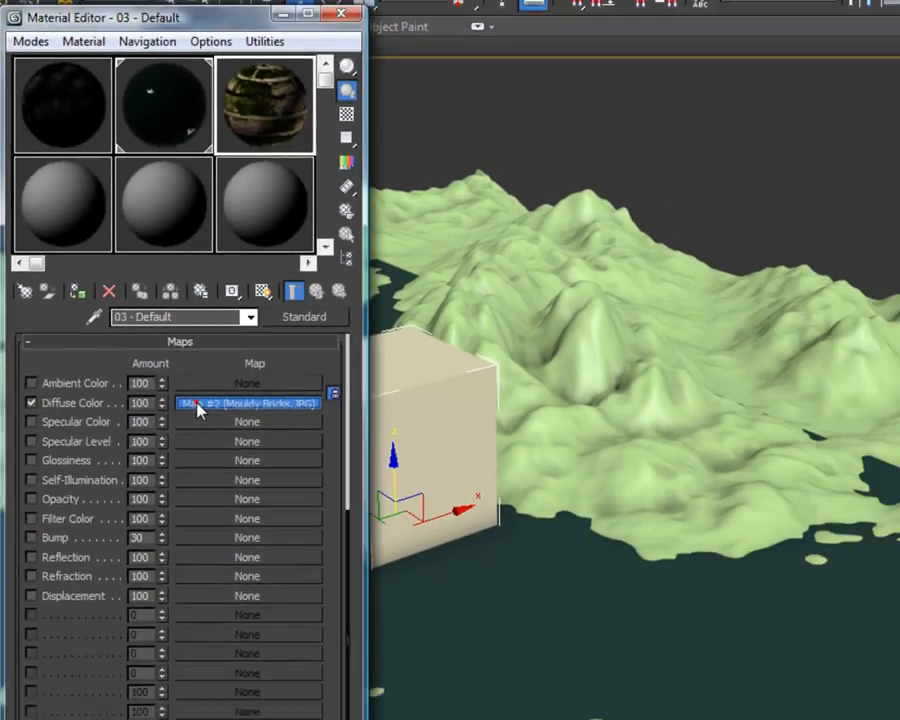
pyautogui.moveTo(160, 347); pyautogui.dragTo(156, 423)
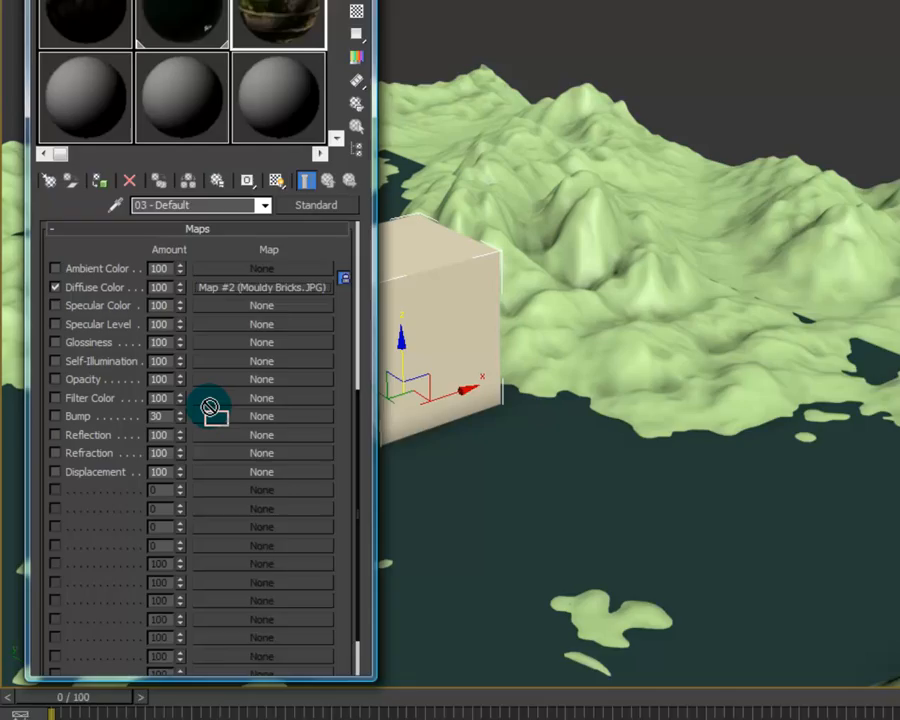
pyautogui.moveTo(210, 407); pyautogui.dragTo(211, 413)
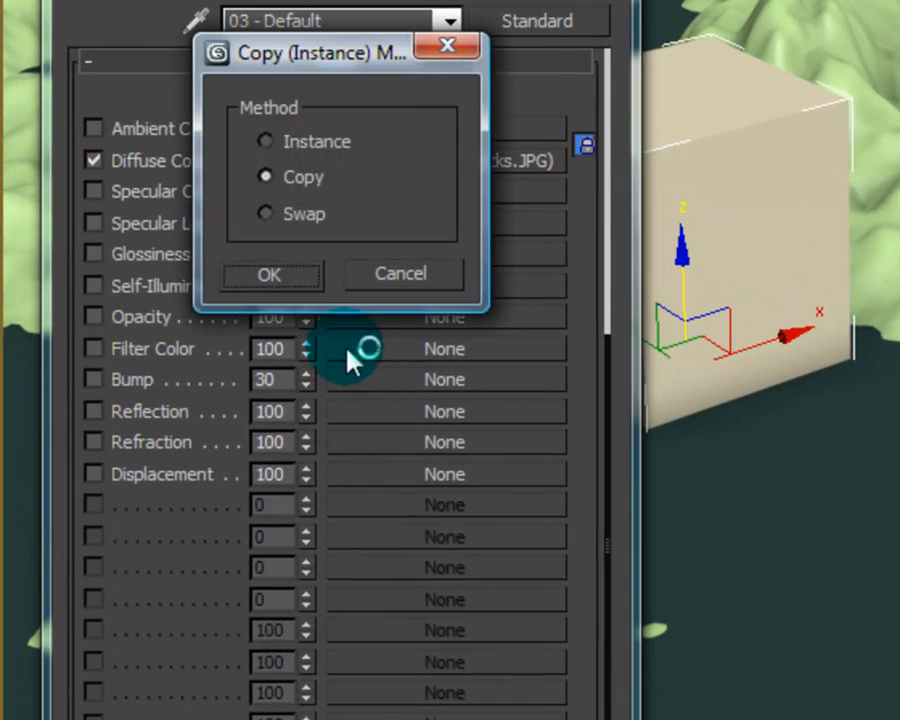
pyautogui.click(295, 283)
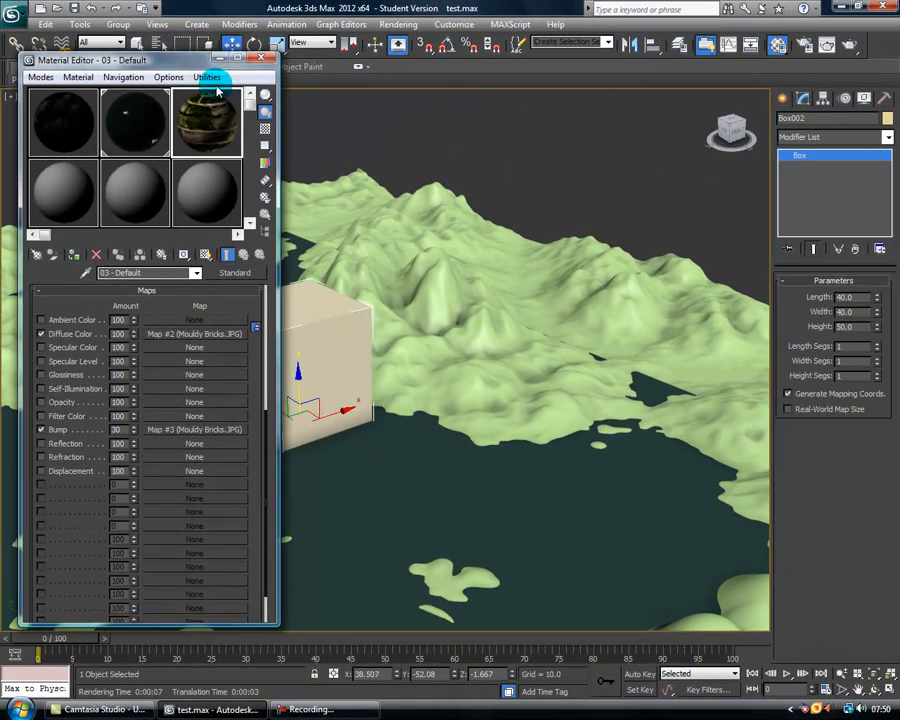
# Step: Apply the Mouldy Bricks material to the beige box and show the shaded material in the viewport
pyautogui.moveTo(198, 63); pyautogui.dragTo(612, 67)
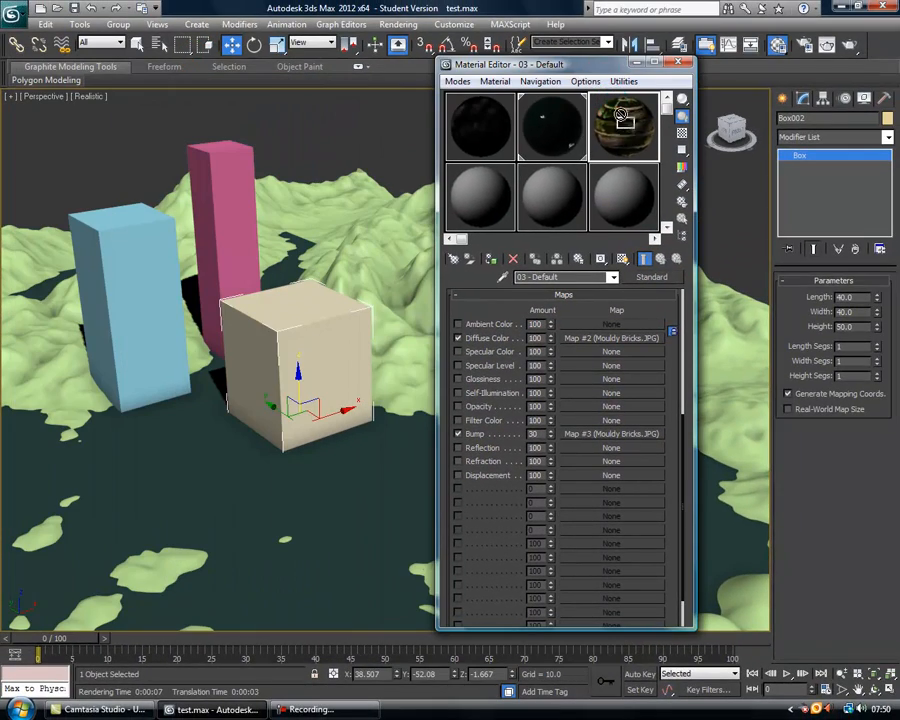
pyautogui.moveTo(370, 296); pyautogui.dragTo(310, 323)
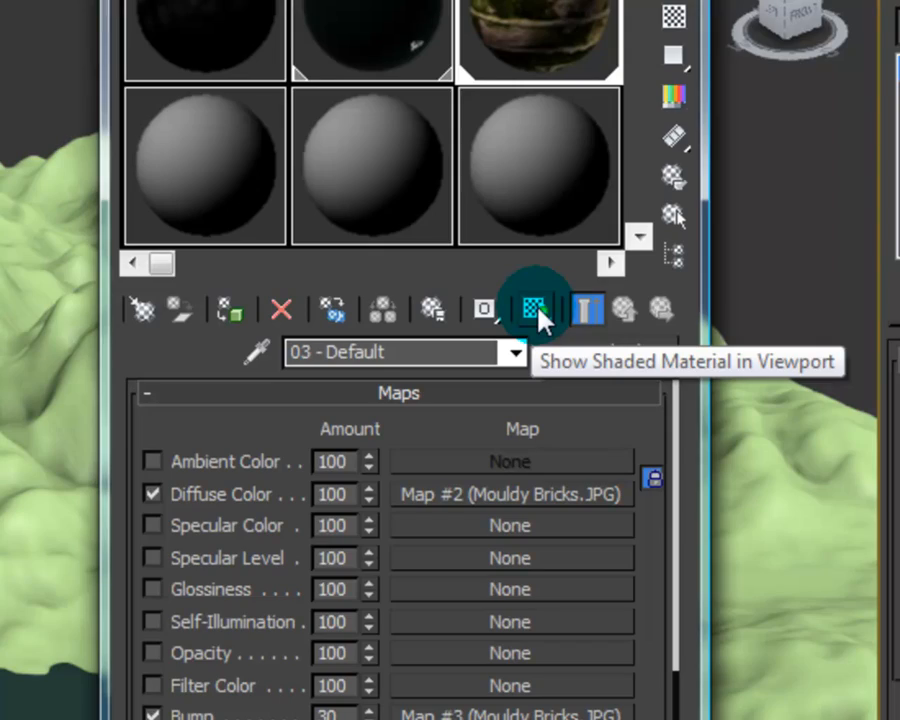
pyautogui.click(535, 311)
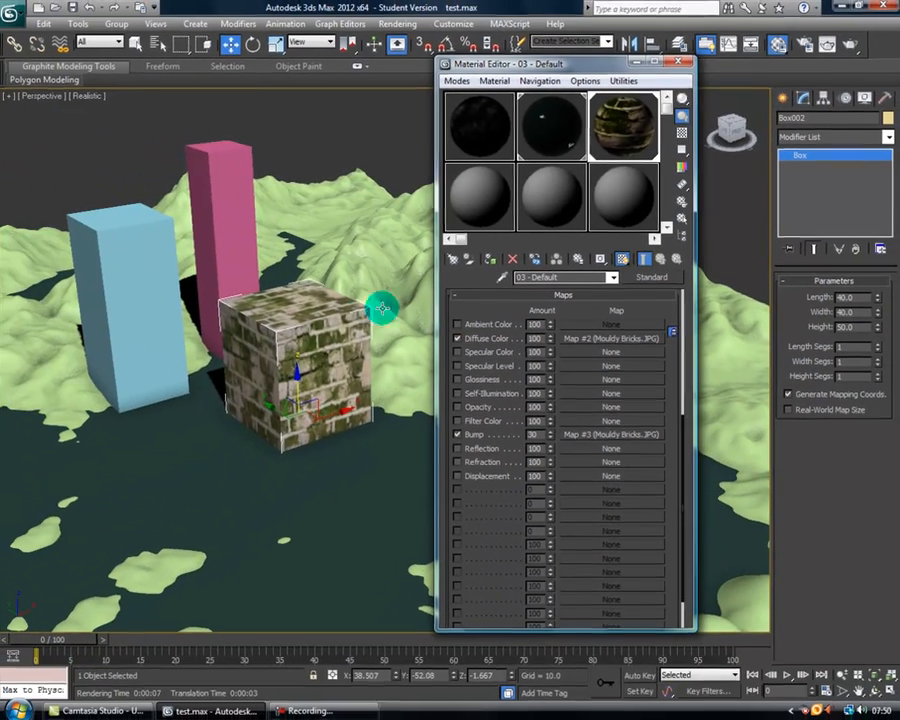
pyautogui.moveTo(603, 64); pyautogui.dragTo(573, 60)
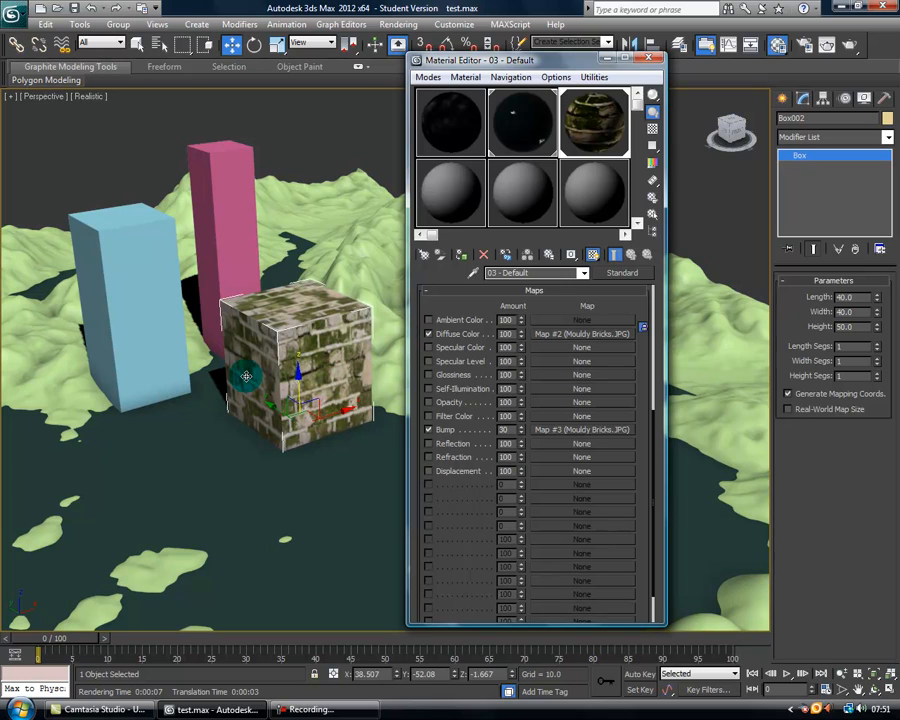
# Step: Load Odd Bricks.JPG from the Textures folder as the Diffuse Color bitmap of the fourth material slot
pyautogui.click(440, 202)
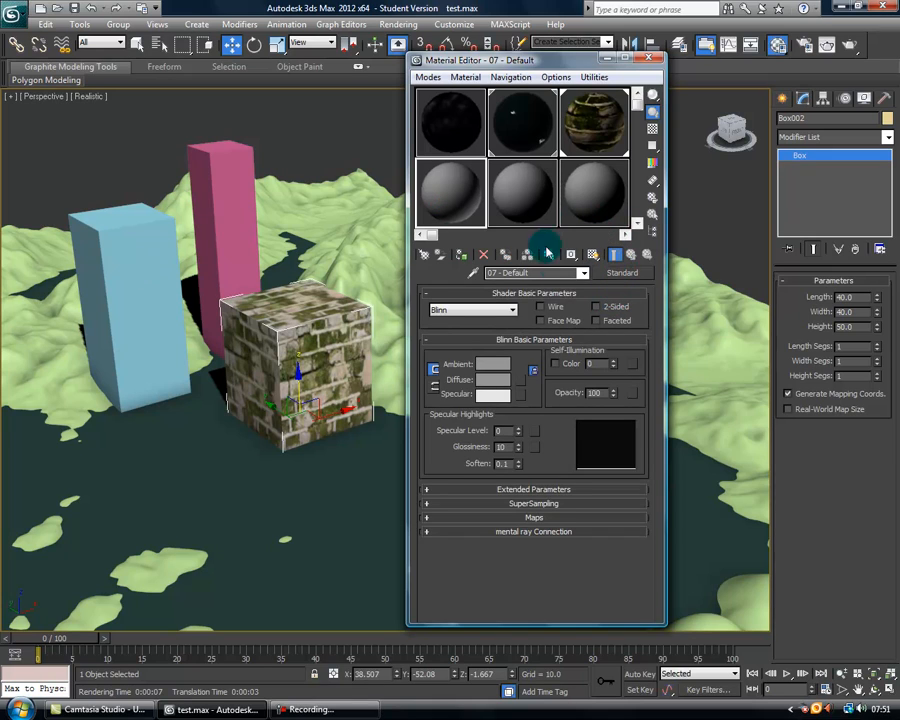
pyautogui.click(535, 517)
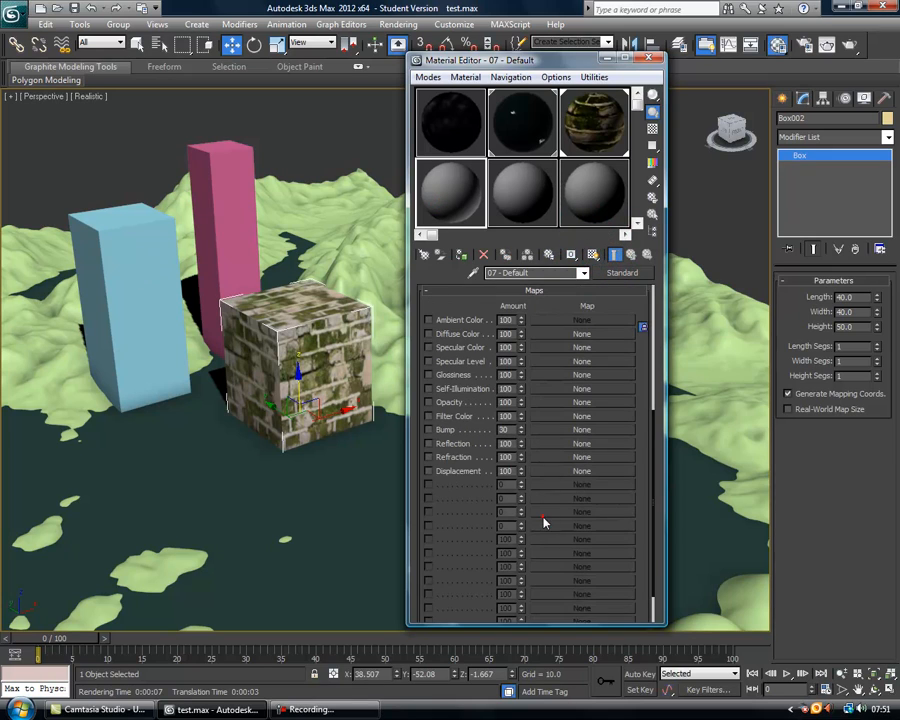
pyautogui.click(565, 347)
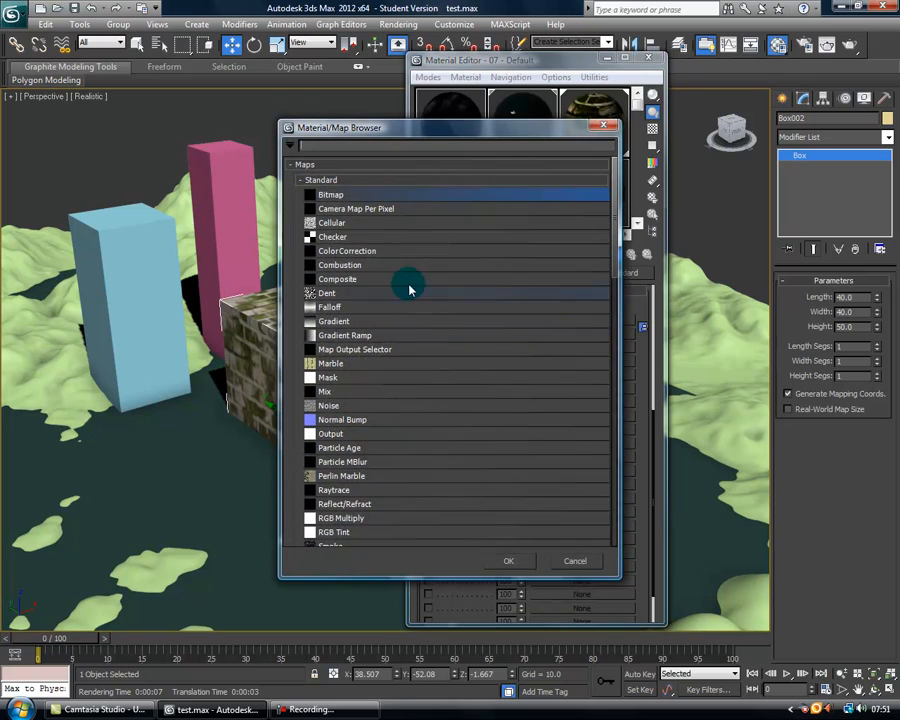
pyautogui.doubleClick(340, 192)
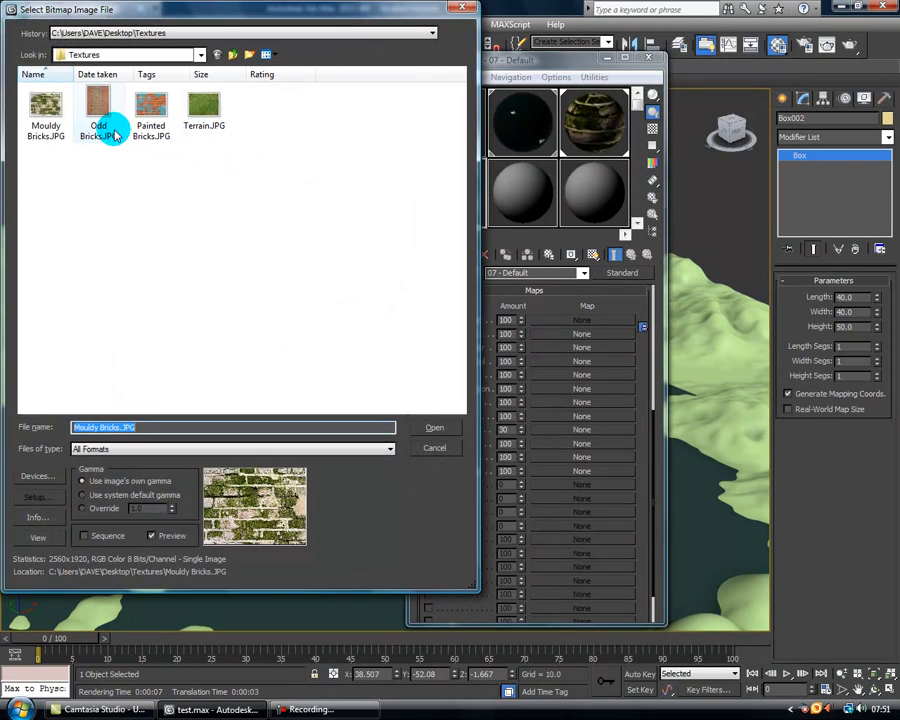
pyautogui.click(432, 429)
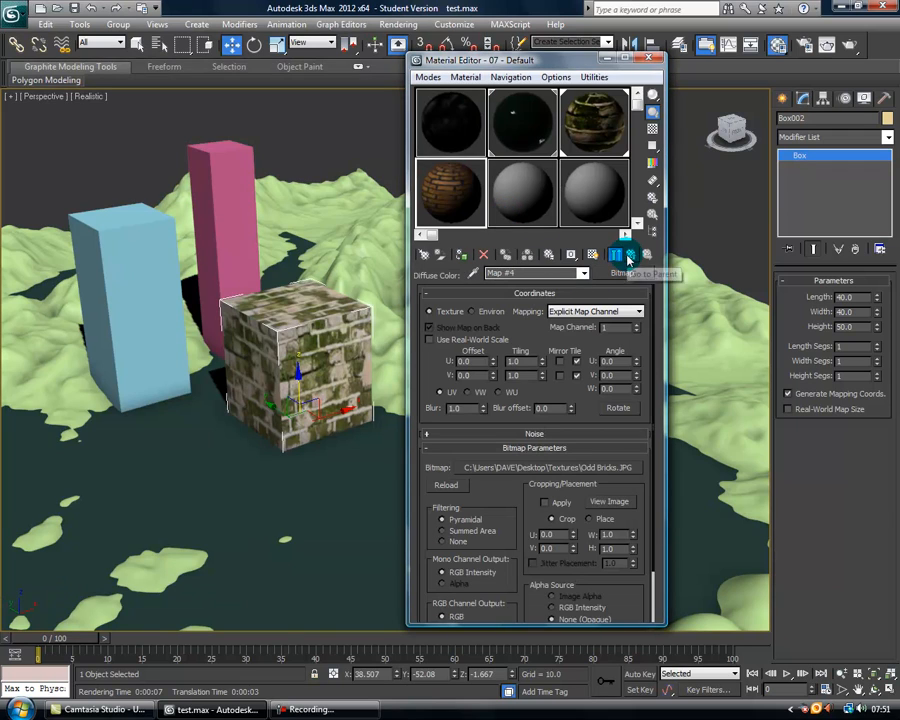
# Step: Copy the Odd Bricks diffuse map to Bump and apply the material to the blue box, shown shaded in the viewport
pyautogui.click(628, 257)
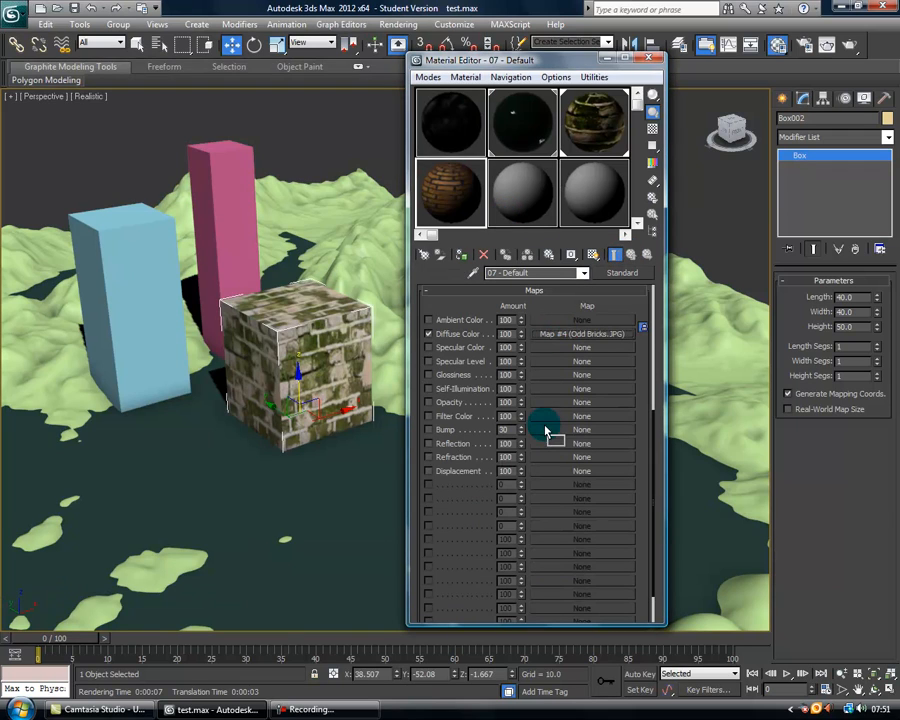
pyautogui.moveTo(541, 435); pyautogui.dragTo(538, 429)
pyautogui.click(513, 382)
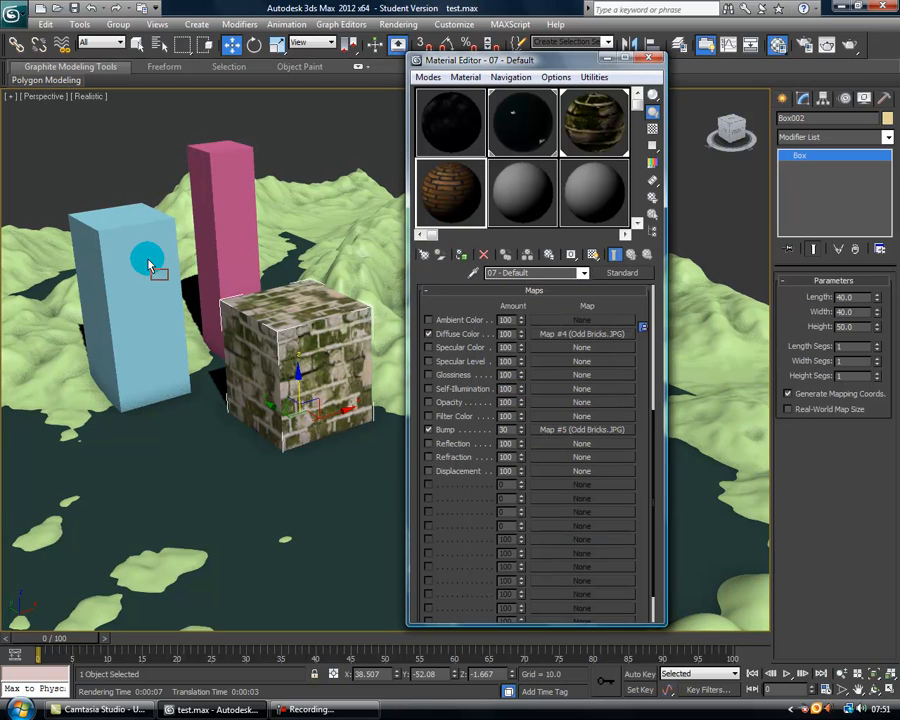
pyautogui.moveTo(148, 260); pyautogui.dragTo(148, 262)
pyautogui.click(593, 256)
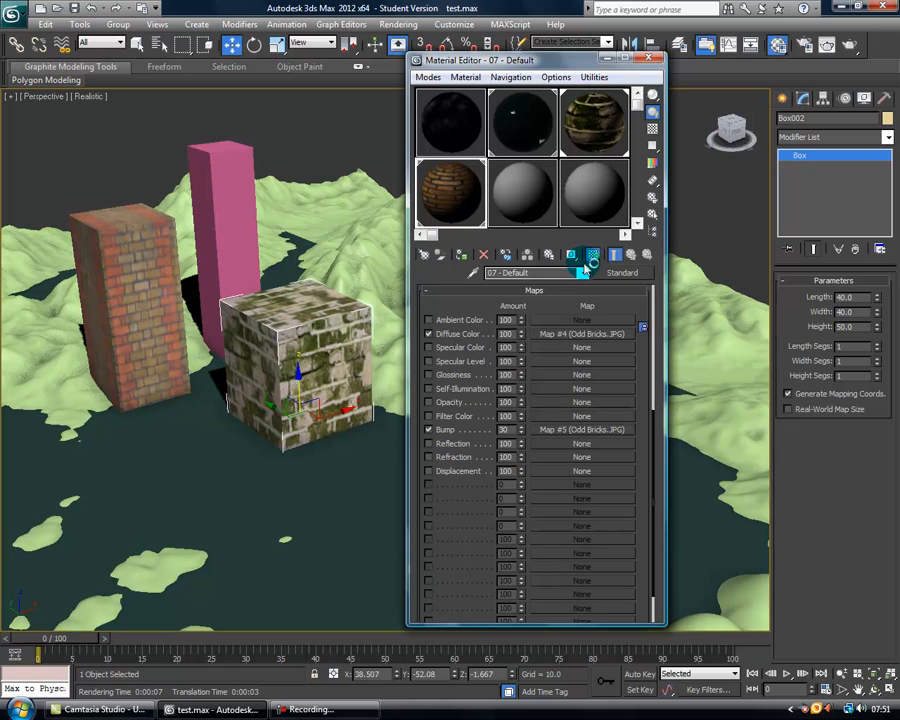
# Step: Load Painted Bricks.JPG from the Textures folder as the Diffuse Color bitmap of the fifth material slot
pyautogui.click(505, 185)
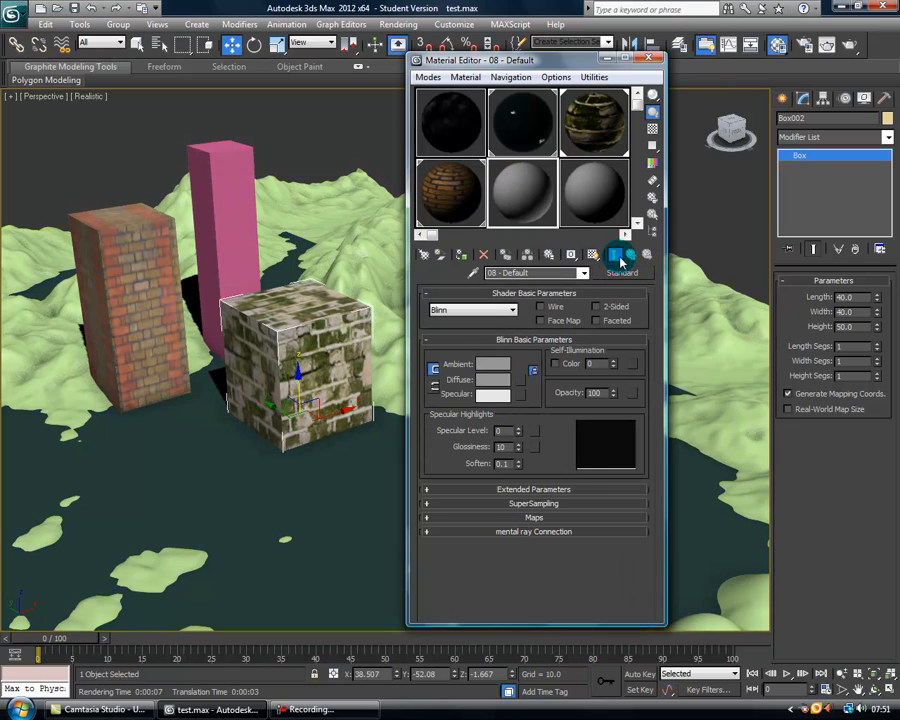
pyautogui.click(540, 516)
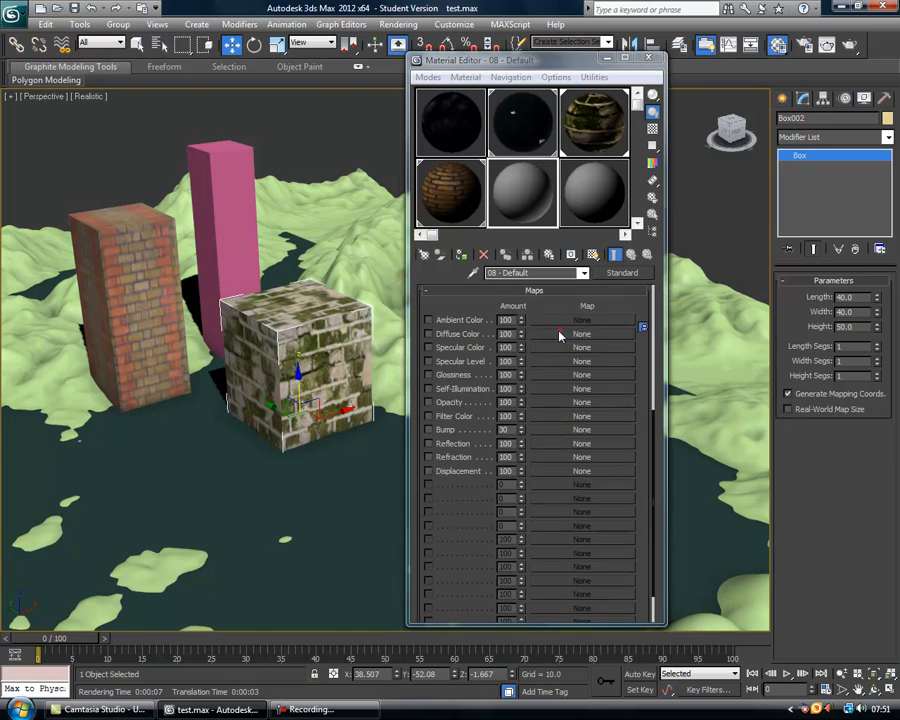
pyautogui.click(560, 335)
pyautogui.doubleClick(330, 193)
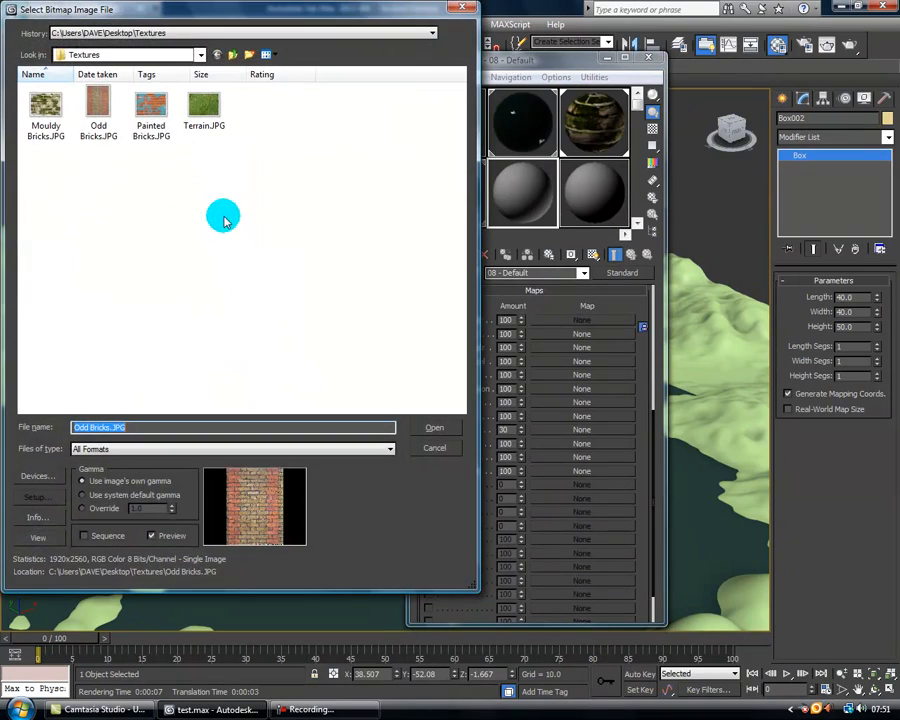
pyautogui.doubleClick(151, 108)
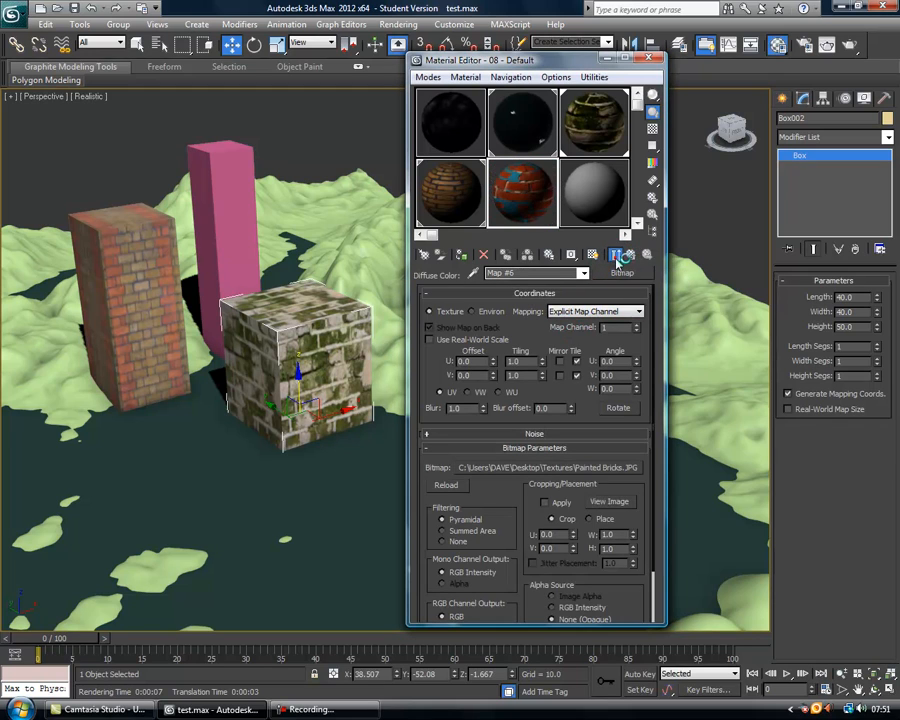
# Step: Copy the Painted Bricks diffuse map to Bump, apply the material to the pink box shown shaded, and minimize the Material Editor
pyautogui.click(632, 256)
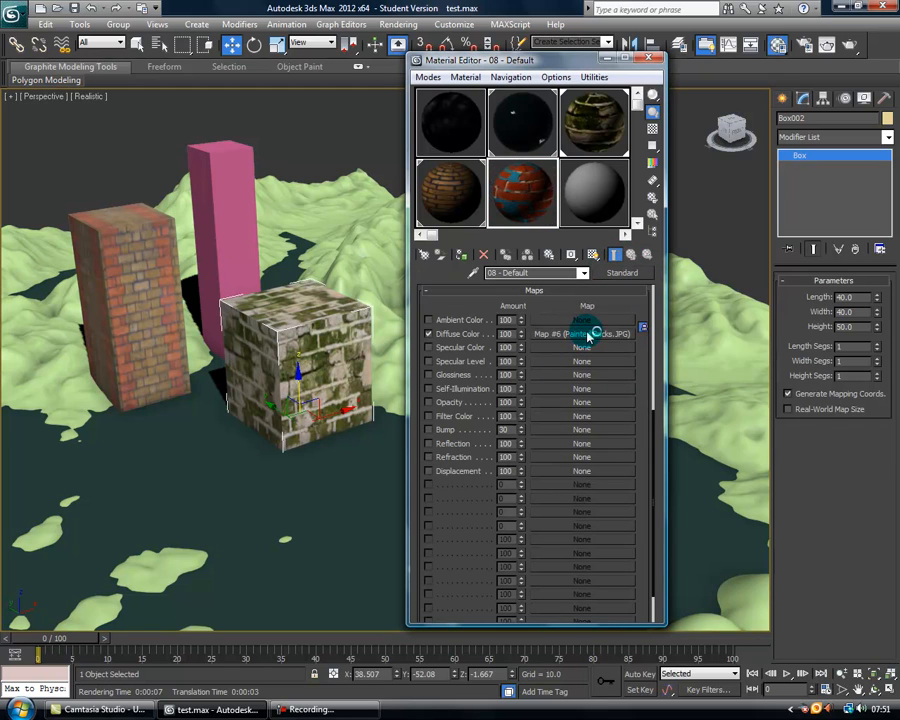
pyautogui.moveTo(575, 432); pyautogui.dragTo(576, 428)
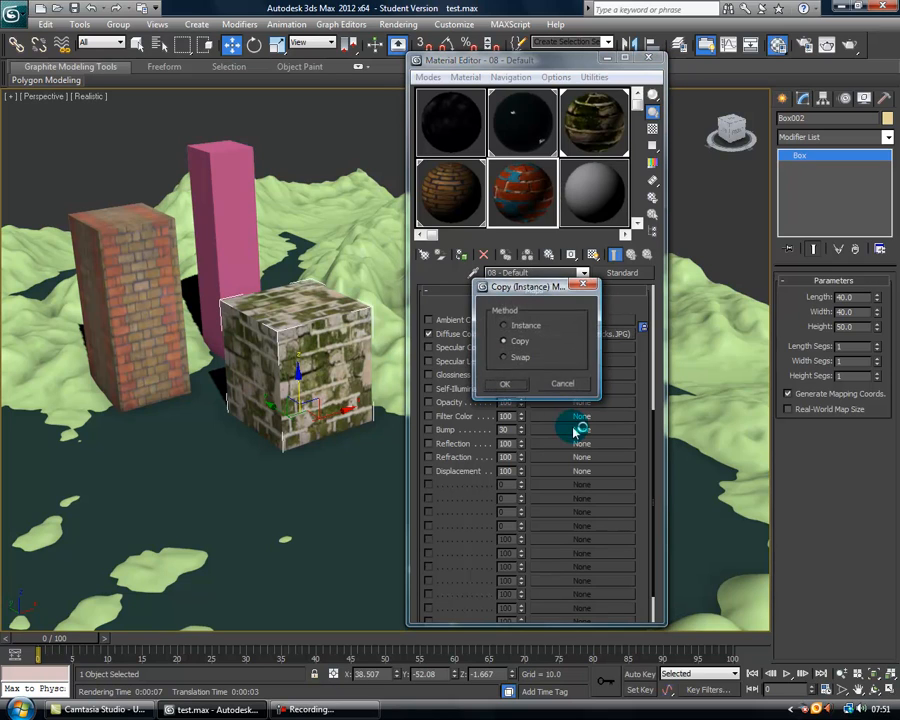
pyautogui.click(505, 380)
pyautogui.moveTo(546, 211); pyautogui.dragTo(237, 191)
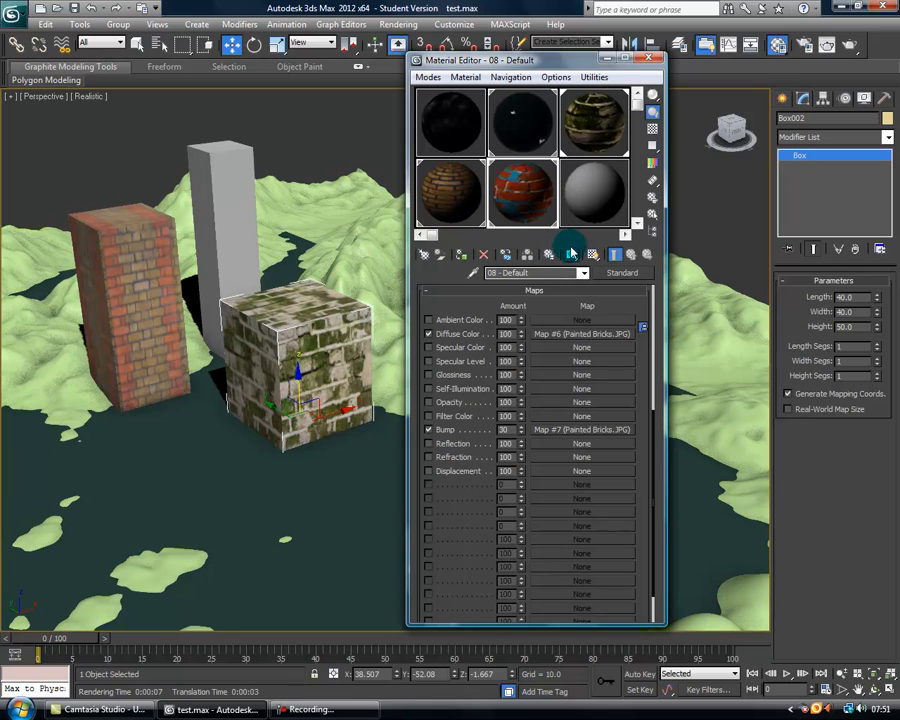
pyautogui.click(591, 254)
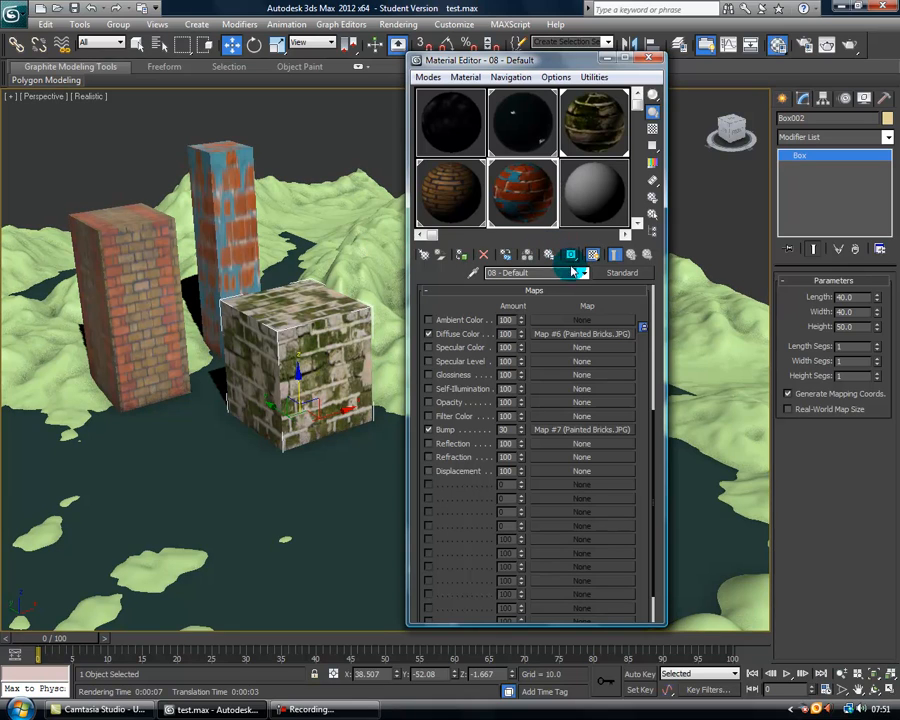
pyautogui.click(607, 61)
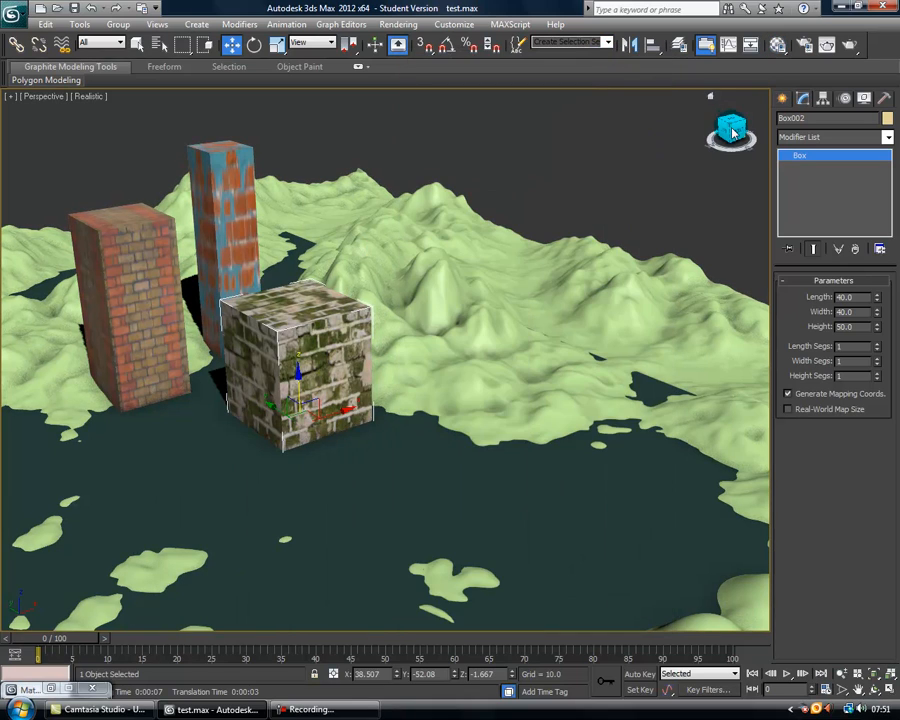
# Step: Examine the scale and stretching of the brick textures on the three boxes from close up
pyautogui.keyDown('alt'); pyautogui.moveTo(739, 133); pyautogui.dragTo(376, 355, button='middle'); pyautogui.keyUp('alt')
pyautogui.scroll(4, 370, 345)
pyautogui.keyDown('alt'); pyautogui.moveTo(279, 317); pyautogui.dragTo(315, 348, button='middle'); pyautogui.keyUp('alt')
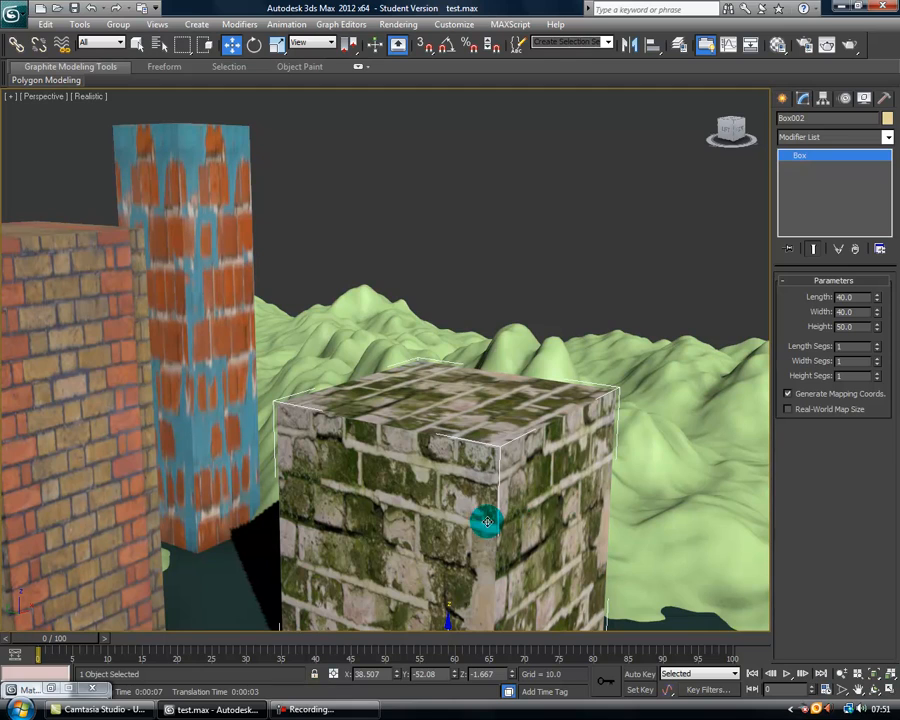
pyautogui.keyDown('alt'); pyautogui.moveTo(57, 477); pyautogui.dragTo(176, 474, button='middle'); pyautogui.keyUp('alt')
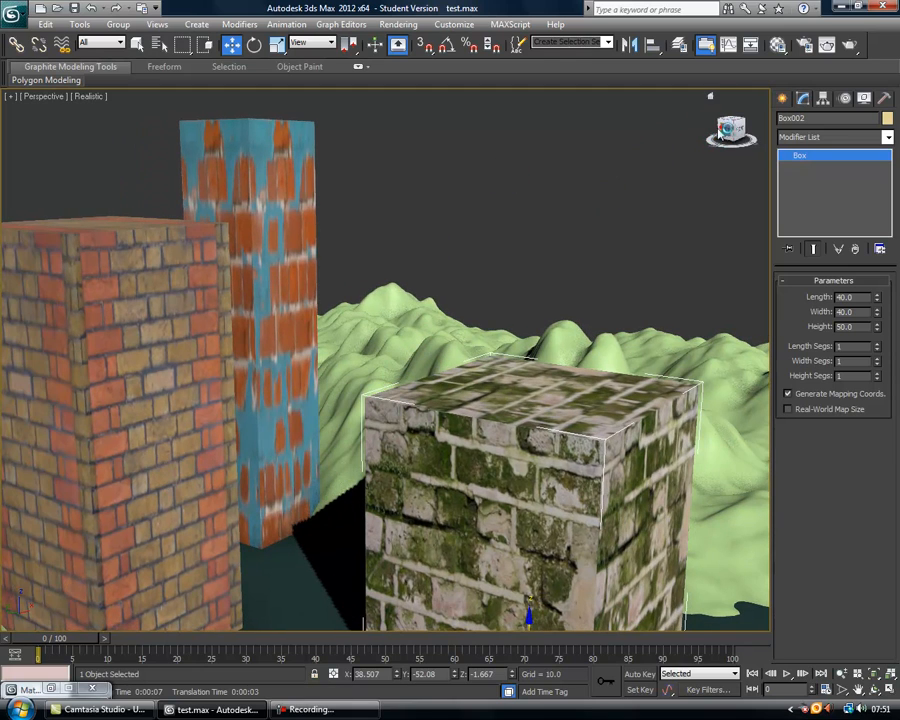
pyautogui.moveTo(720, 133); pyautogui.dragTo(708, 134)
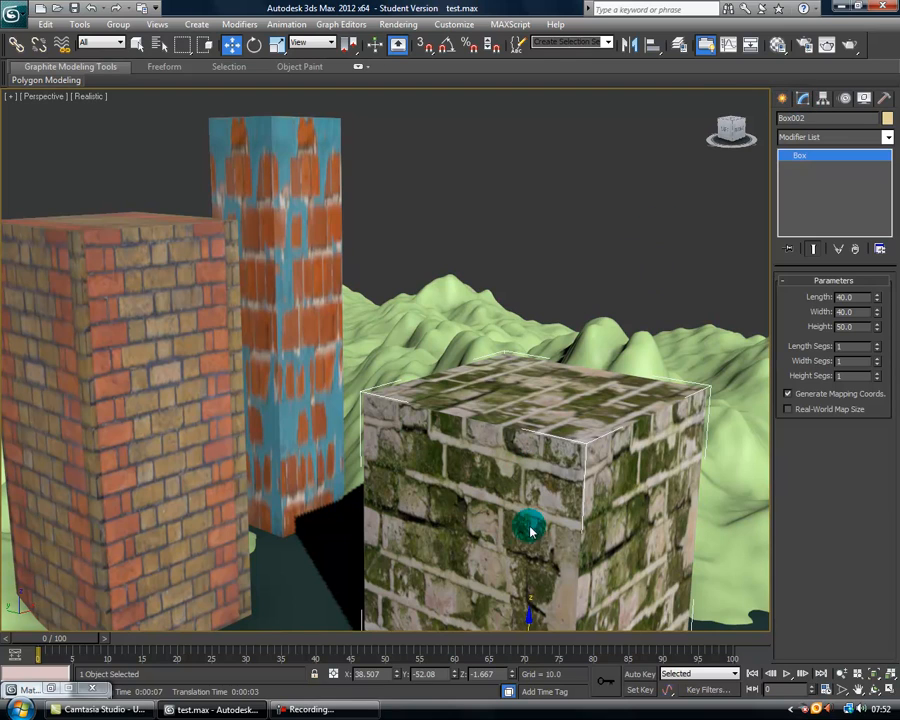
pyautogui.moveTo(725, 130); pyautogui.dragTo(718, 134)
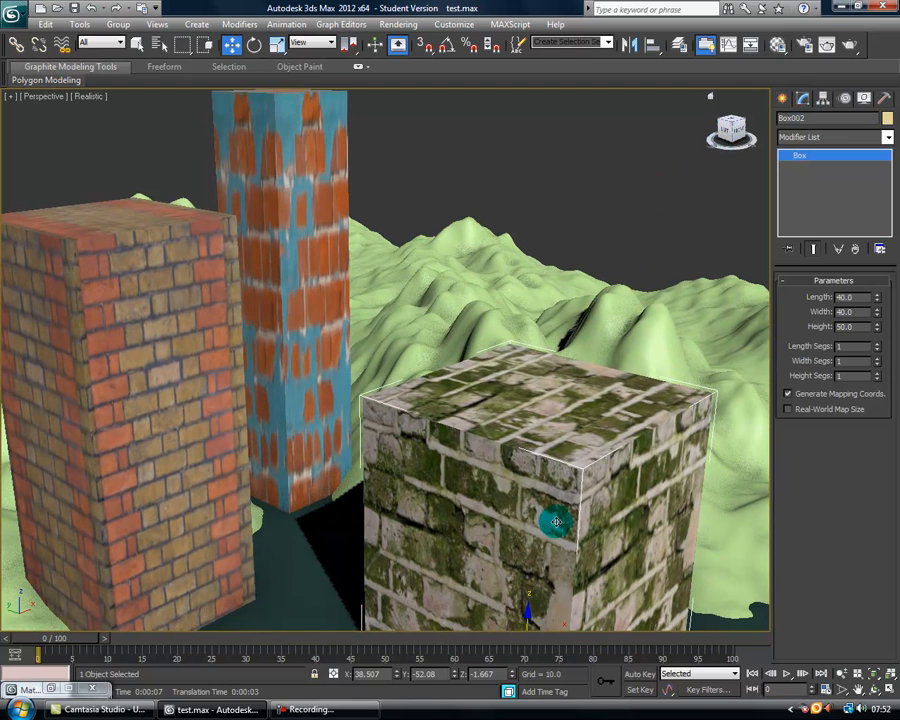
pyautogui.moveTo(552, 522); pyautogui.dragTo(476, 484, button='middle')
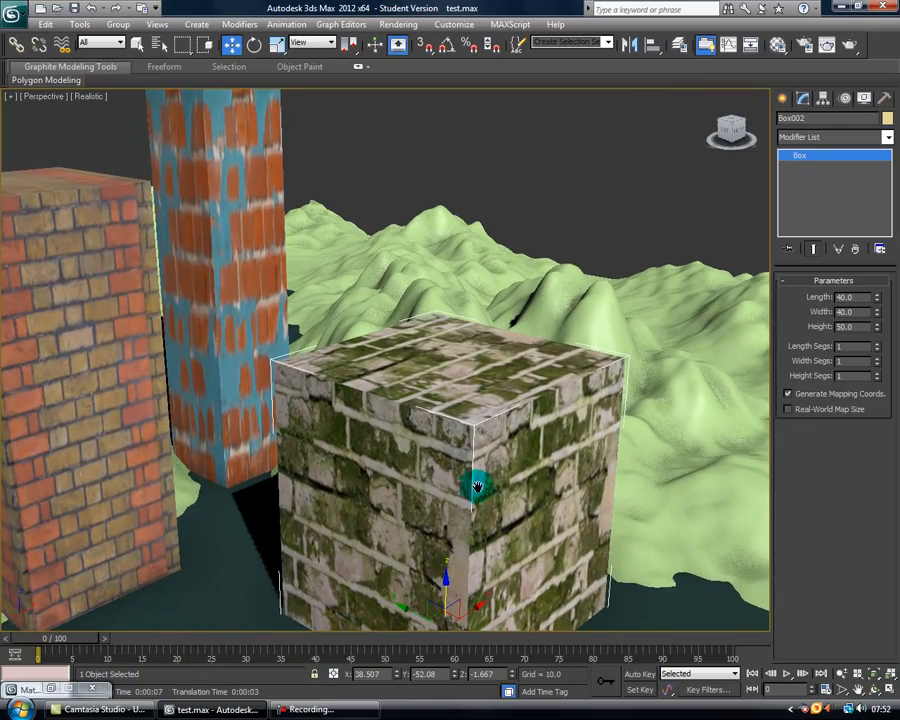
# Step: Add a UVW Map modifier to the mouldy brick box and set its mapping type to Box
pyautogui.click(886, 138)
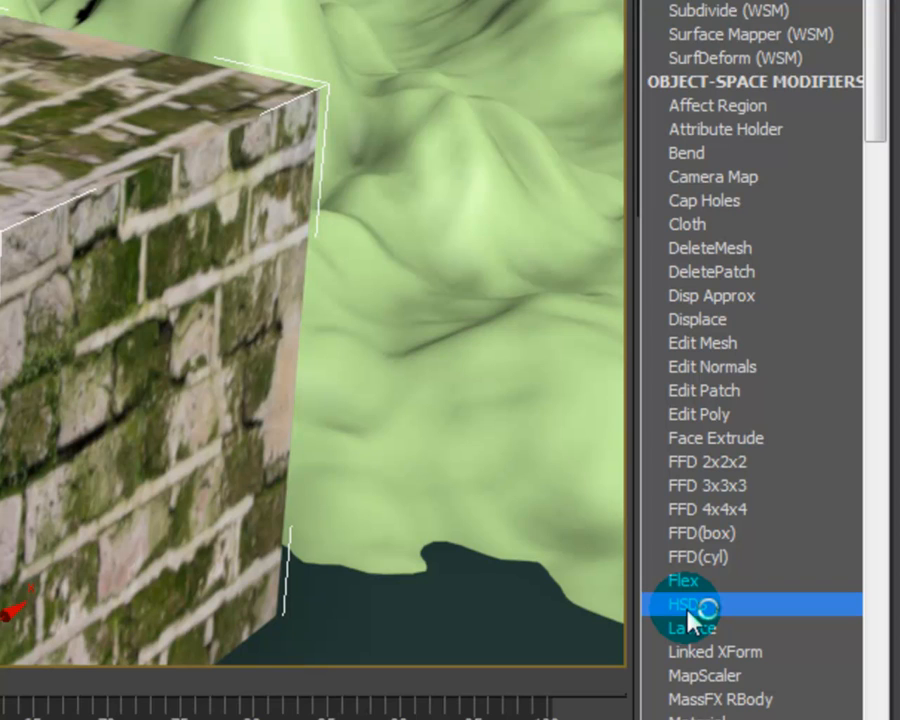
pyautogui.scroll(-15, 690, 615)
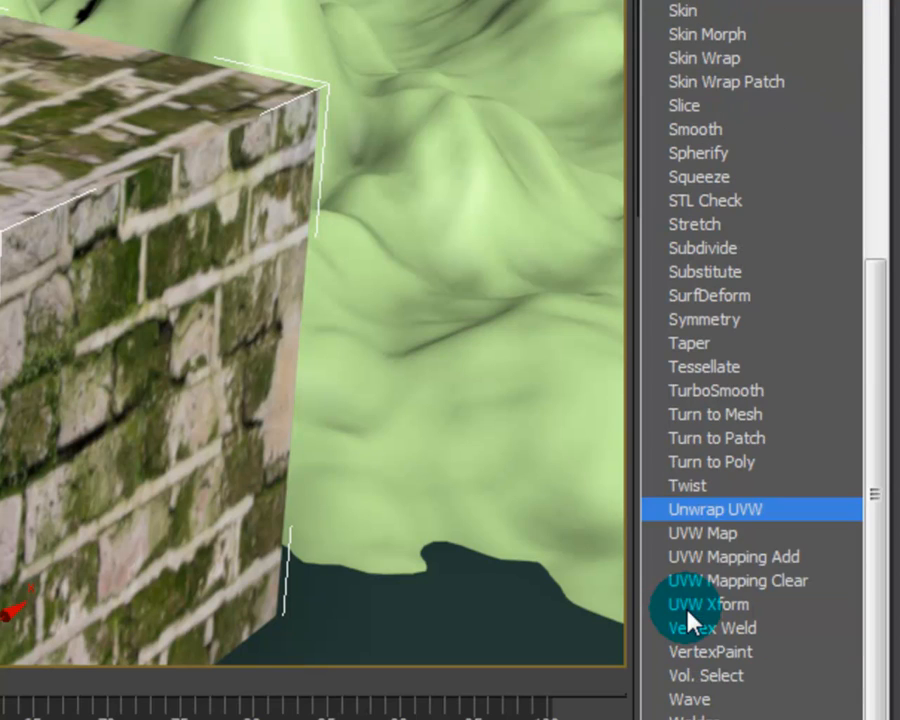
pyautogui.click(717, 533)
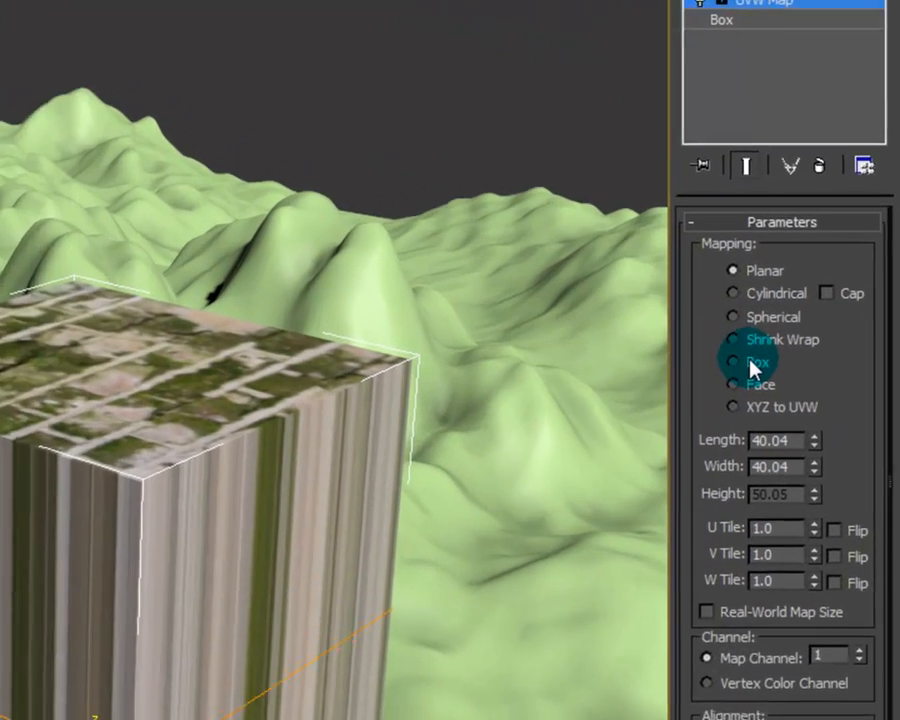
pyautogui.click(806, 358)
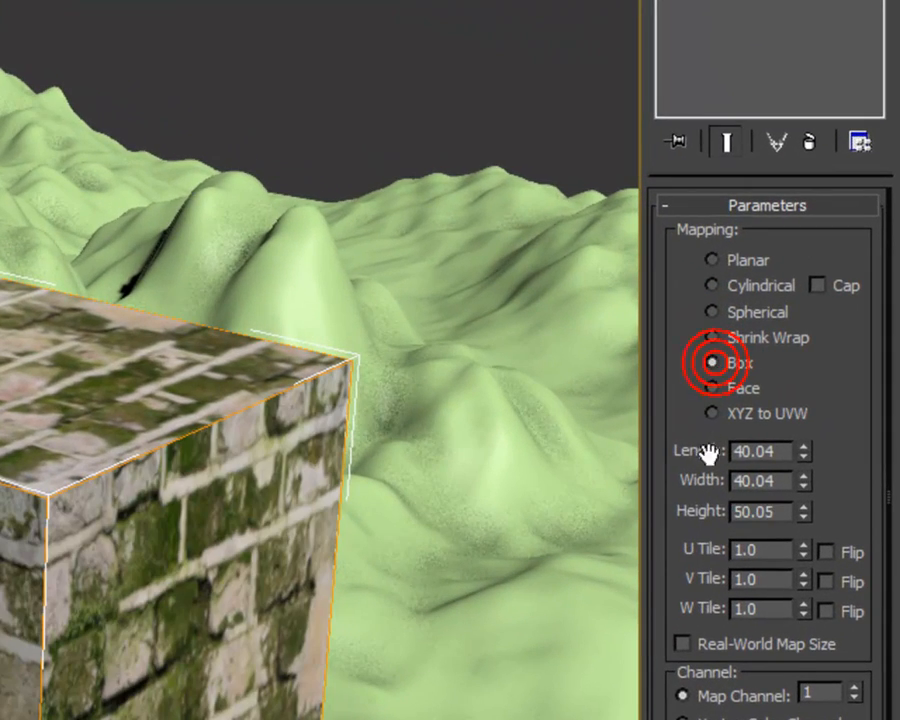
# Step: Set the mouldy brick box's UVW mapping size to length 23, width 16 and height 17
pyautogui.moveTo(786, 452); pyautogui.dragTo(761, 483)
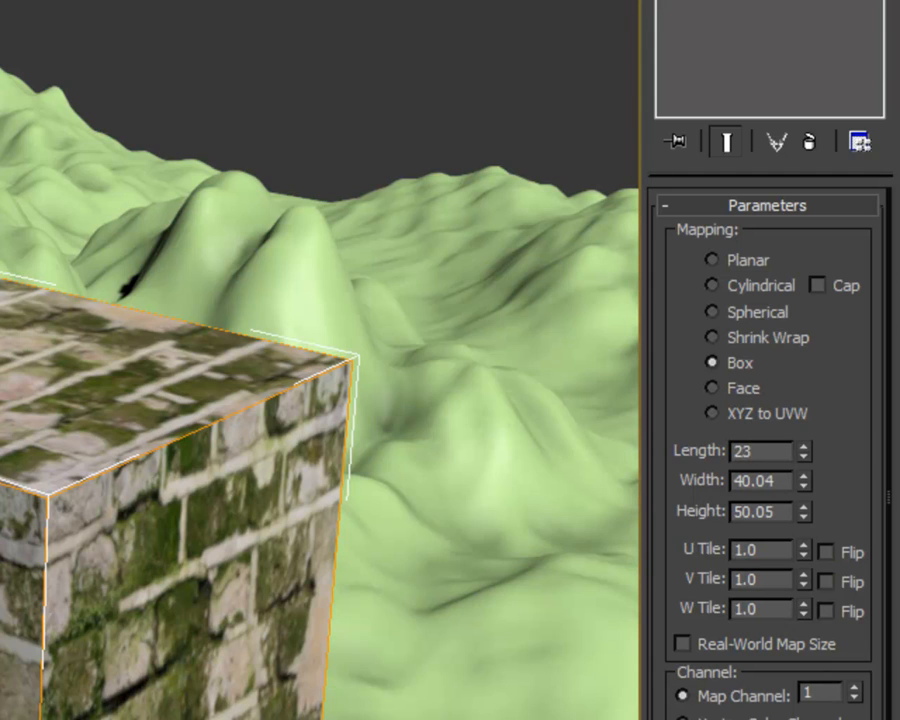
pyautogui.write('23')
pyautogui.press('Tab')
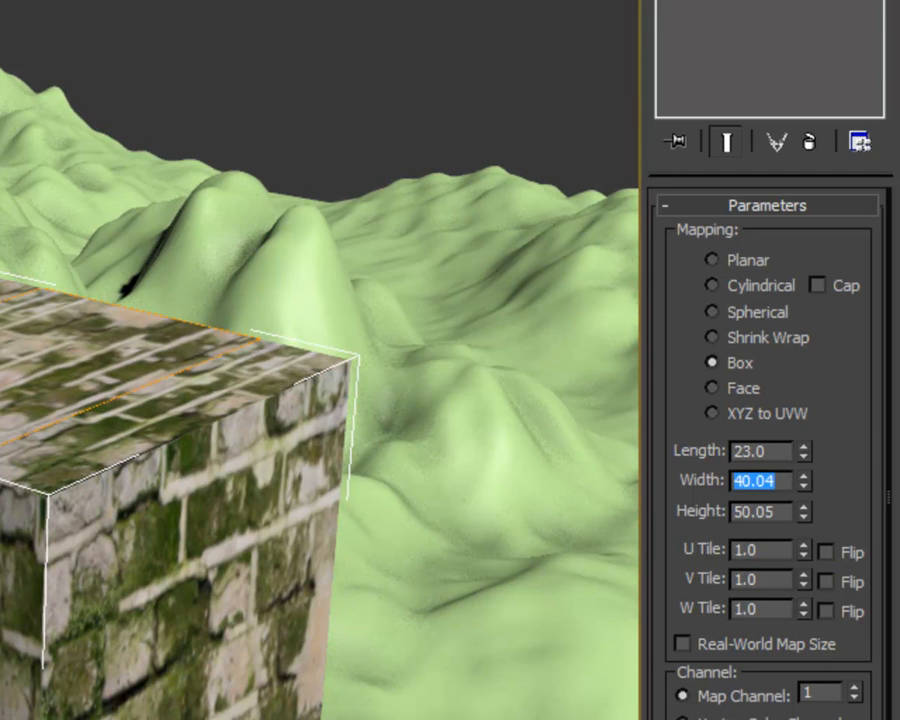
pyautogui.press('Tab')
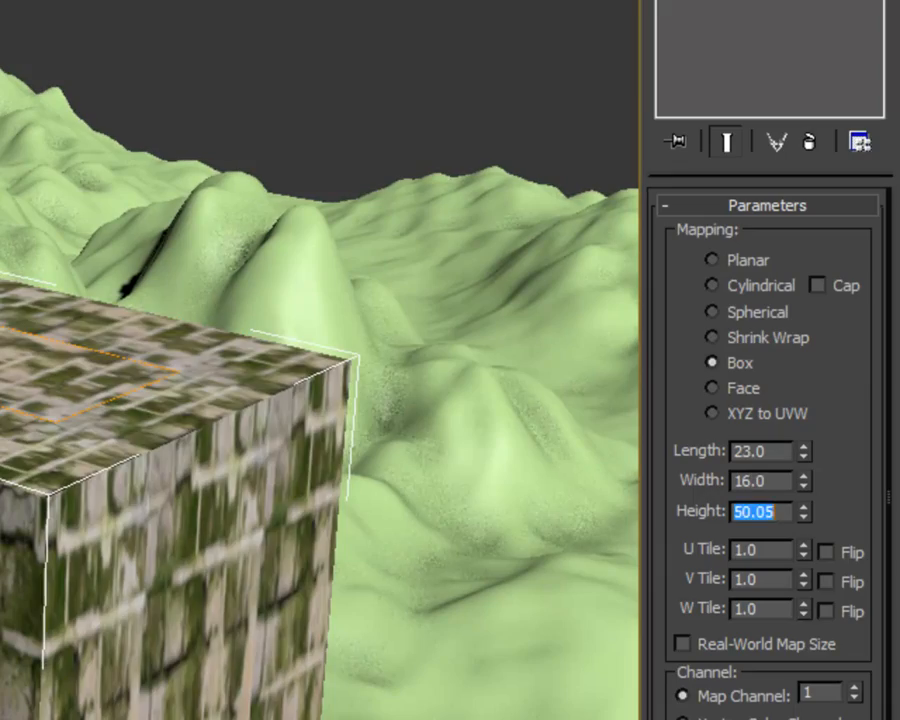
pyautogui.write('17')
pyautogui.press('Return')
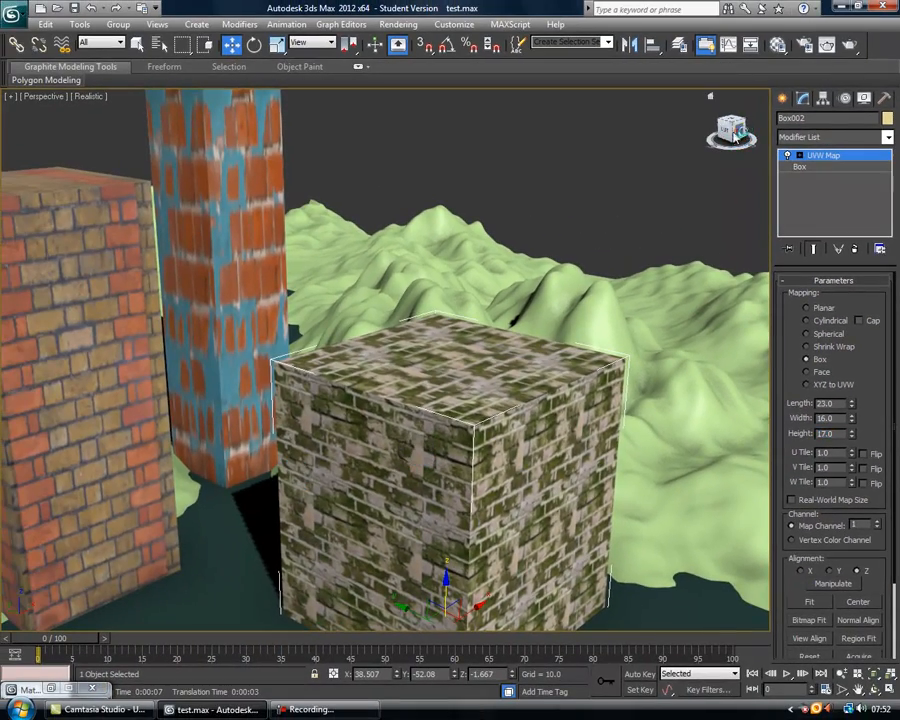
# Step: Add a UVW Map modifier with Box mapping to the box textured with Odd Bricks
pyautogui.moveTo(735, 137)
pyautogui.mouseDown()
pyautogui.moveTo(775, 140)
pyautogui.moveTo(730, 136)
pyautogui.mouseUp()
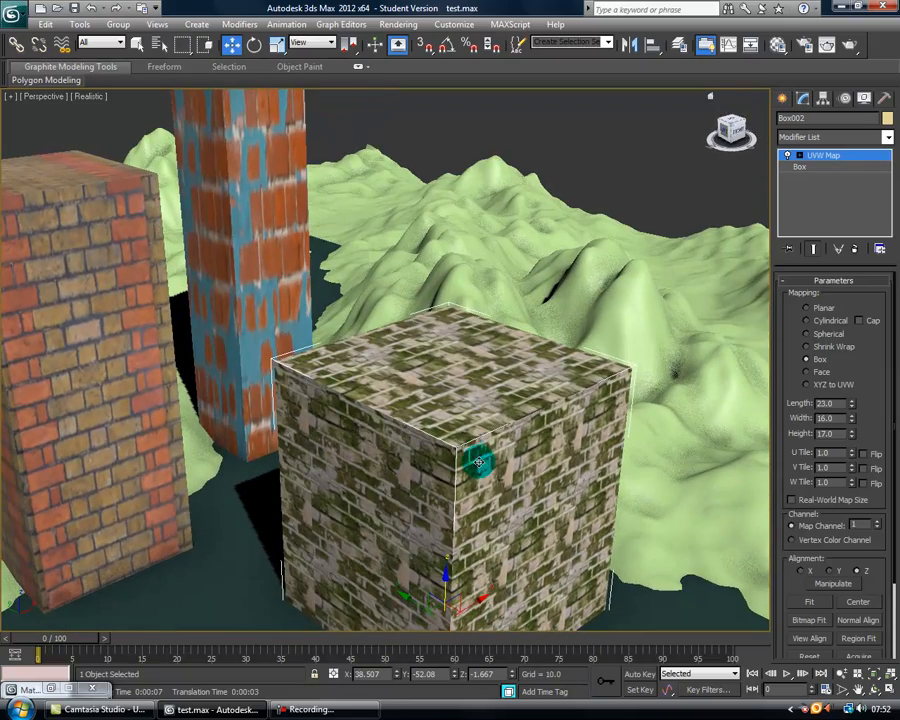
pyautogui.moveTo(479, 461); pyautogui.dragTo(545, 451, button='middle')
pyautogui.click(201, 382)
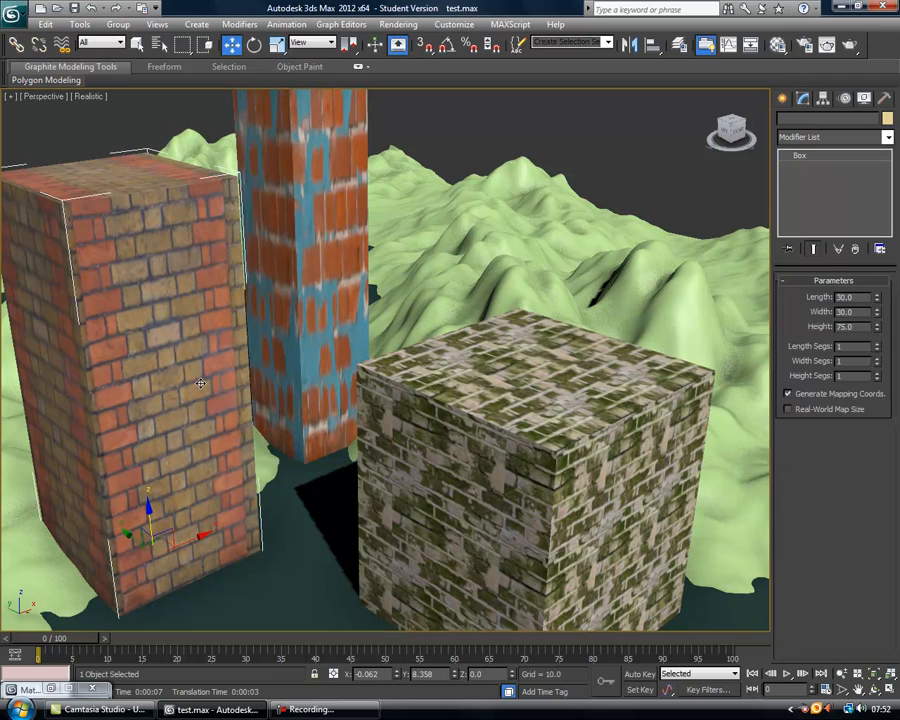
pyautogui.click(887, 137)
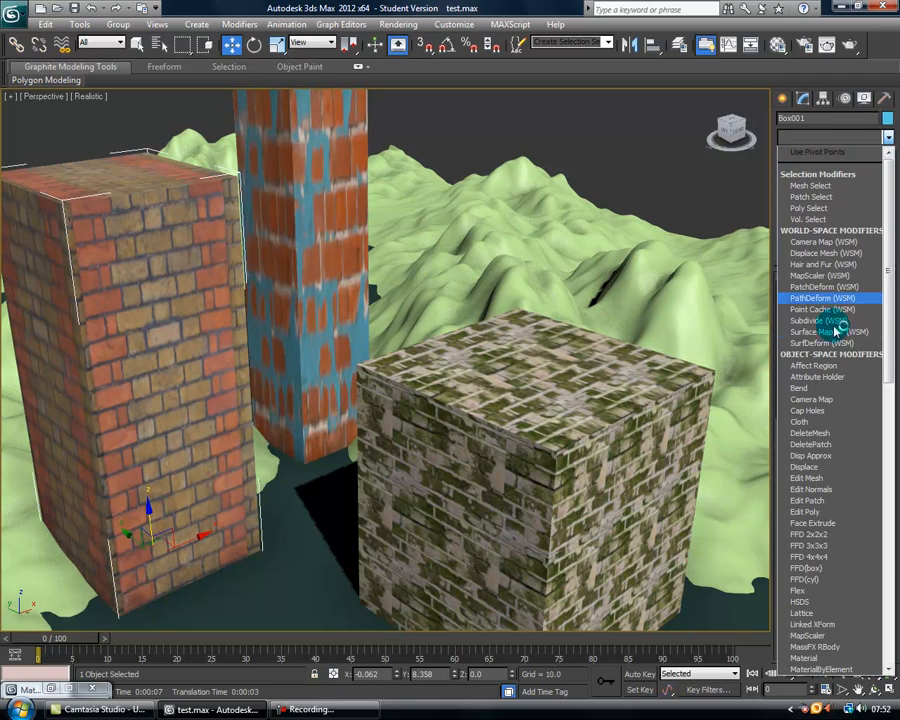
pyautogui.press('u')
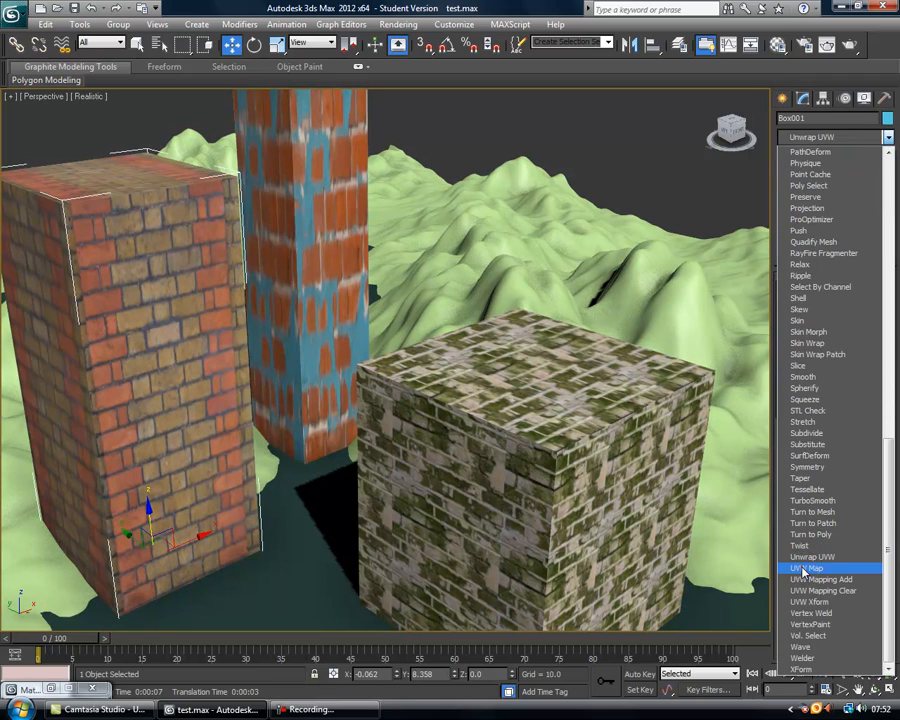
pyautogui.click(805, 568)
pyautogui.click(807, 359)
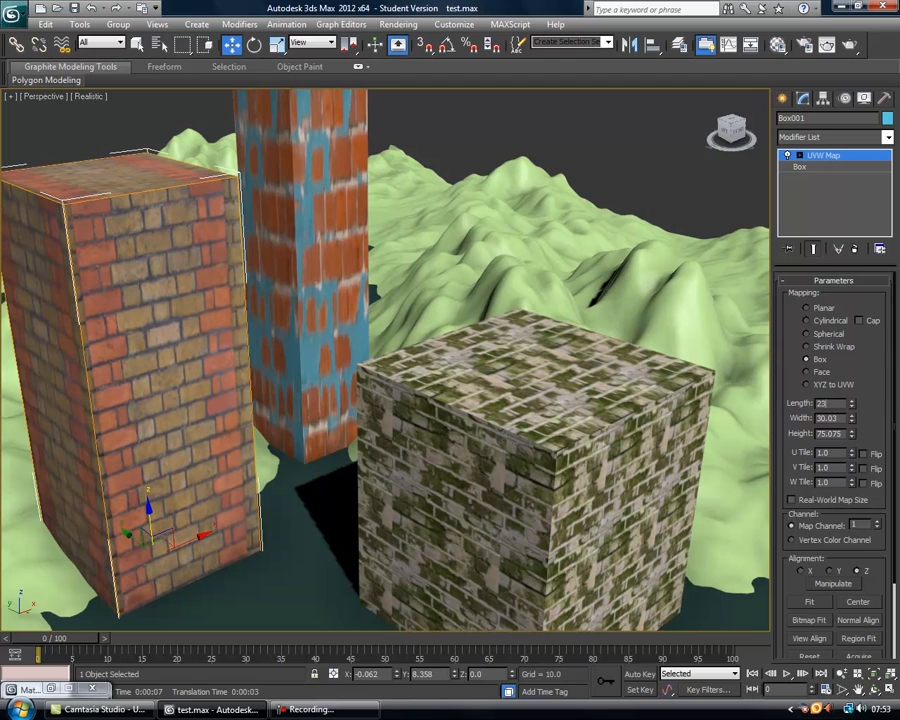
# Step: Set the Odd Bricks box's UVW mapping size to length 23, width 16 and height 17
pyautogui.press('Tab')
pyautogui.write('1')
pyautogui.press('Tab')
pyautogui.write('17')
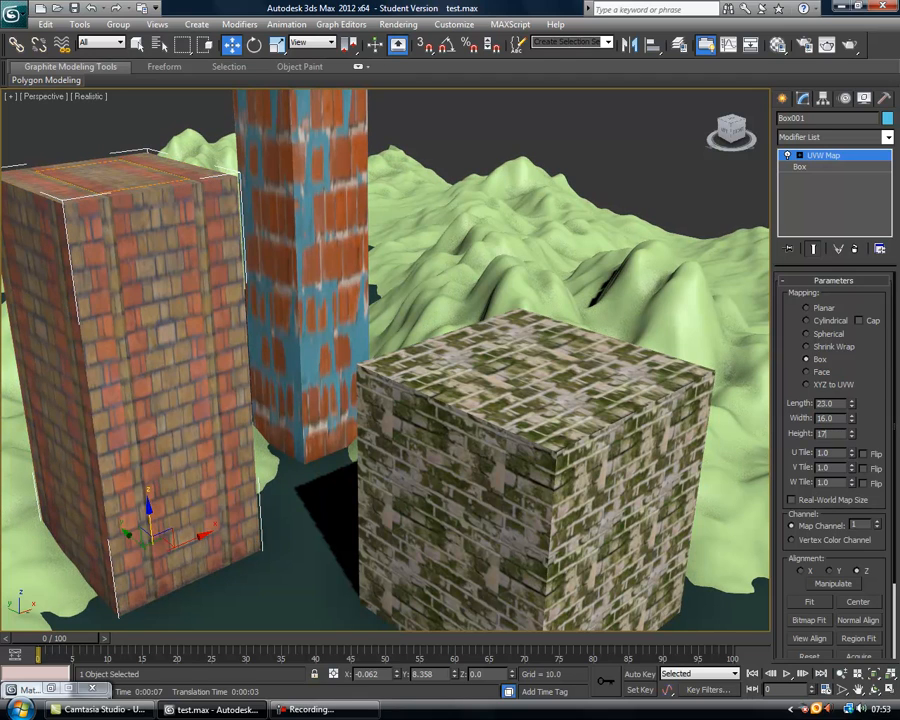
pyautogui.press('Return')
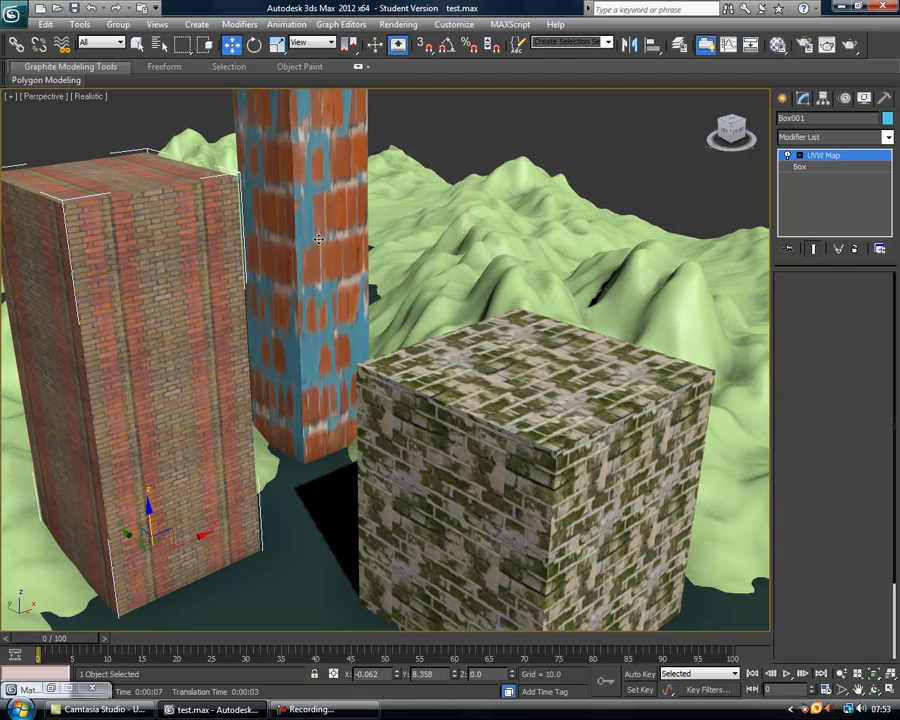
# Step: Add a UVW Map modifier with Box mapping to the tall box textured with Painted Bricks
pyautogui.click(318, 239)
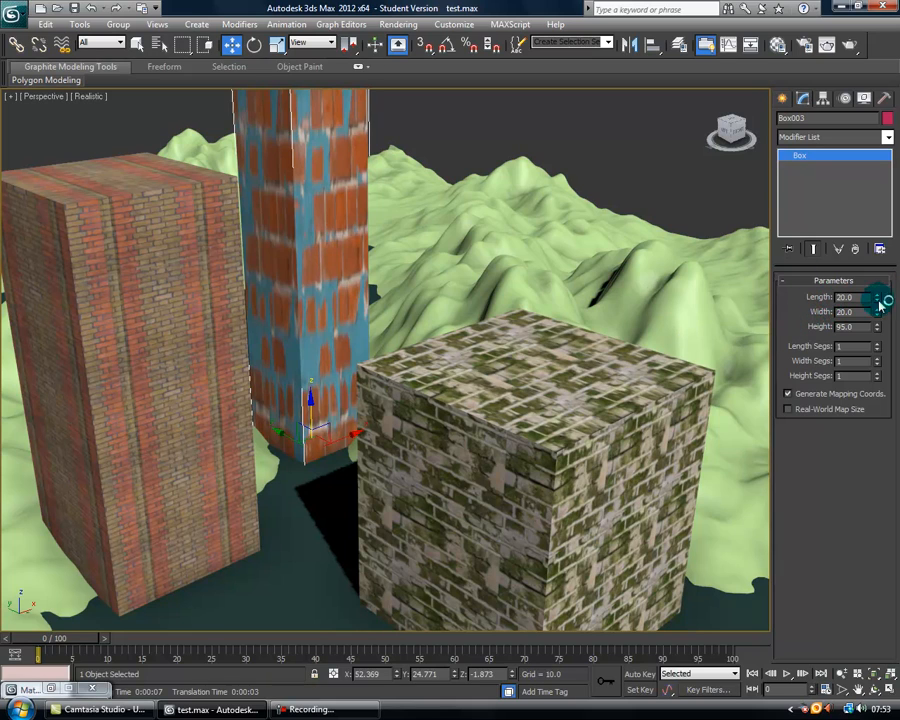
pyautogui.click(886, 137)
pyautogui.press('u')
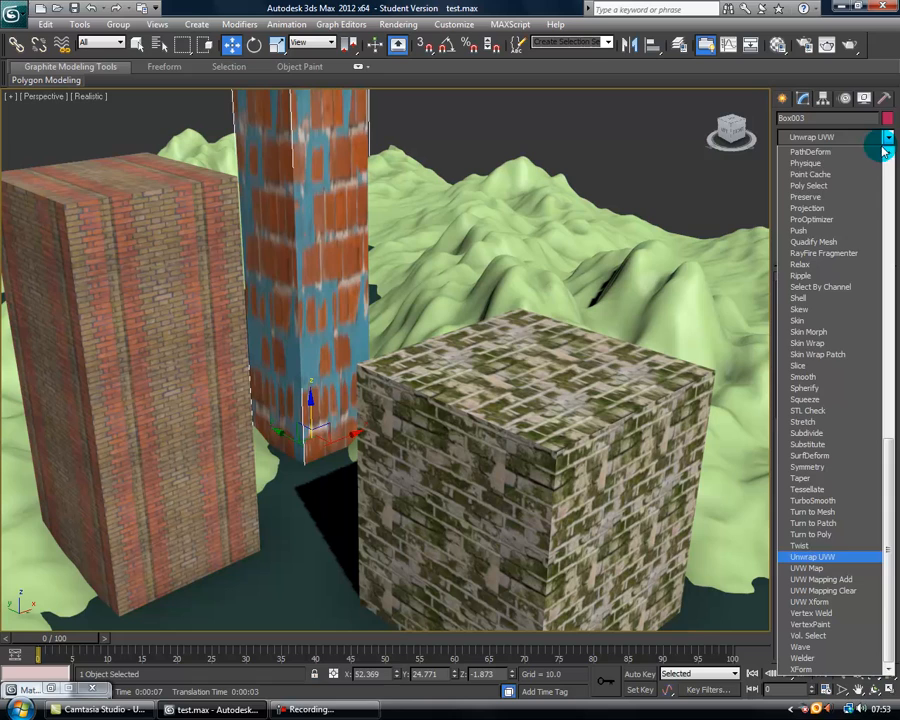
pyautogui.click(808, 568)
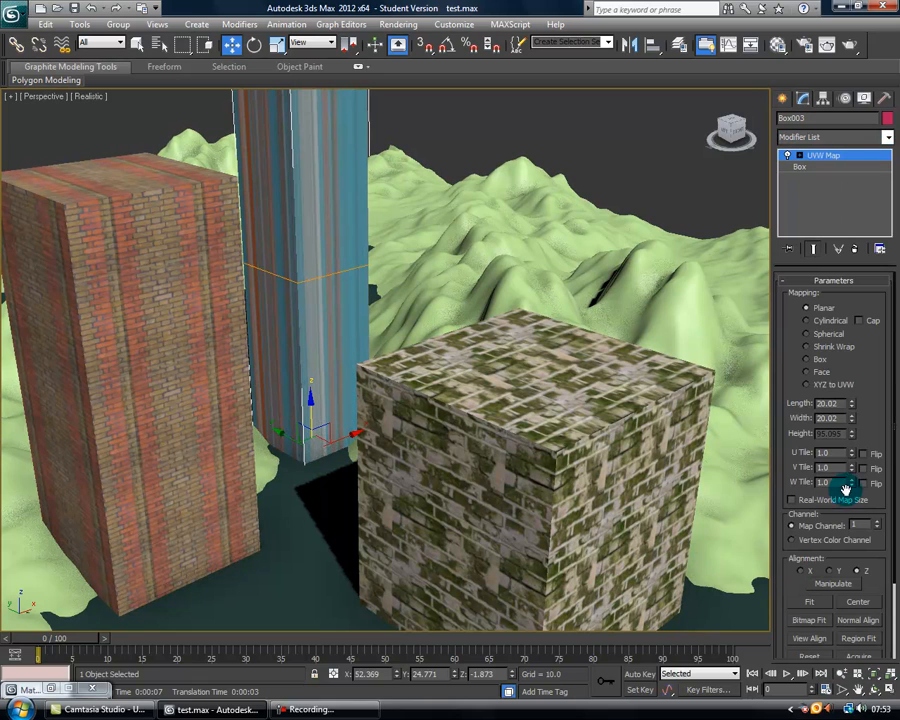
pyautogui.click(806, 359)
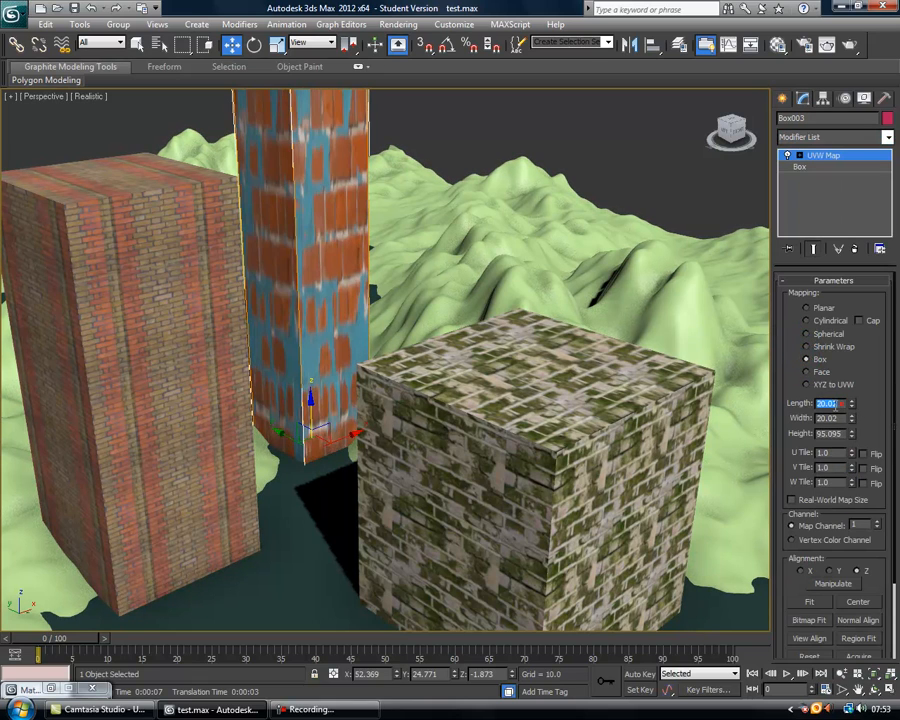
# Step: Set the Painted Bricks box's UVW mapping size to length 23, width 19 and height 17
pyautogui.press('Tab')
pyautogui.write('19')
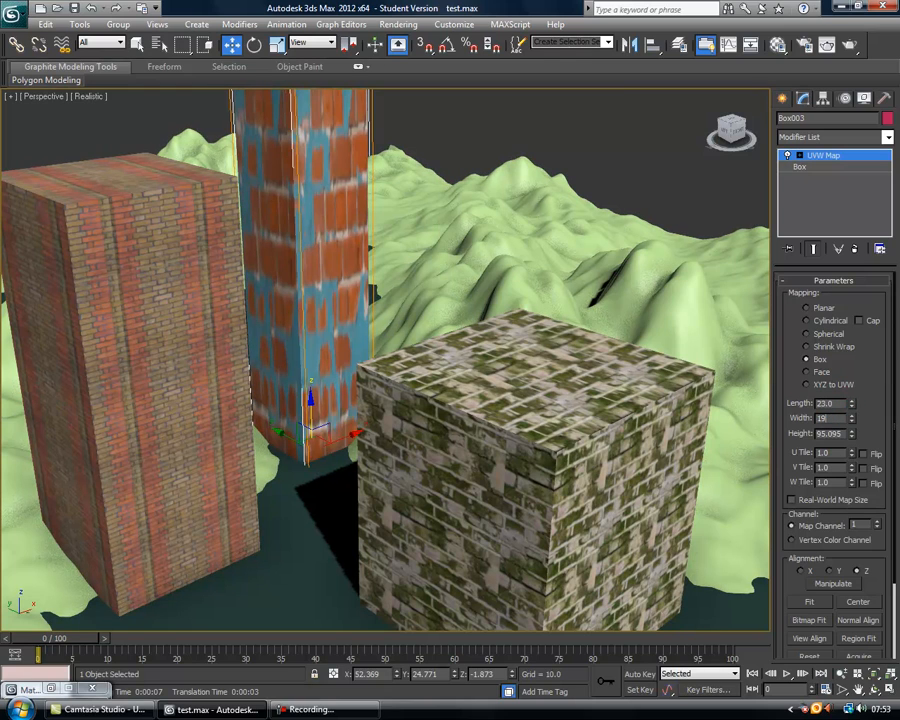
pyautogui.press('Tab')
pyautogui.write('17')
pyautogui.press('Return')
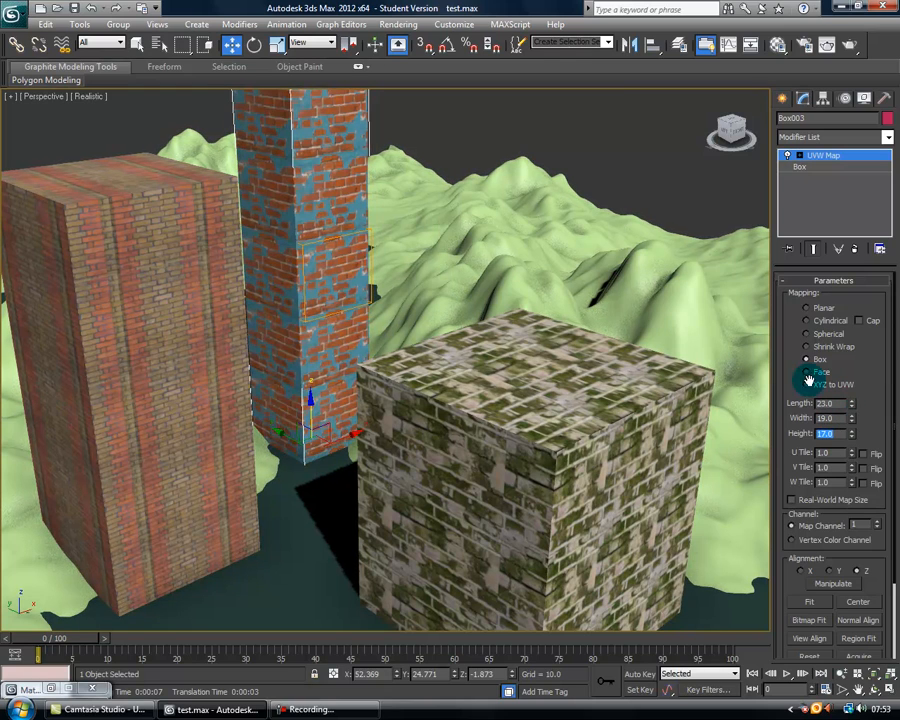
# Step: Inspect the rescaled brick tiling on all three boxes up close
pyautogui.moveTo(472, 255); pyautogui.dragTo(521, 240, button='middle')
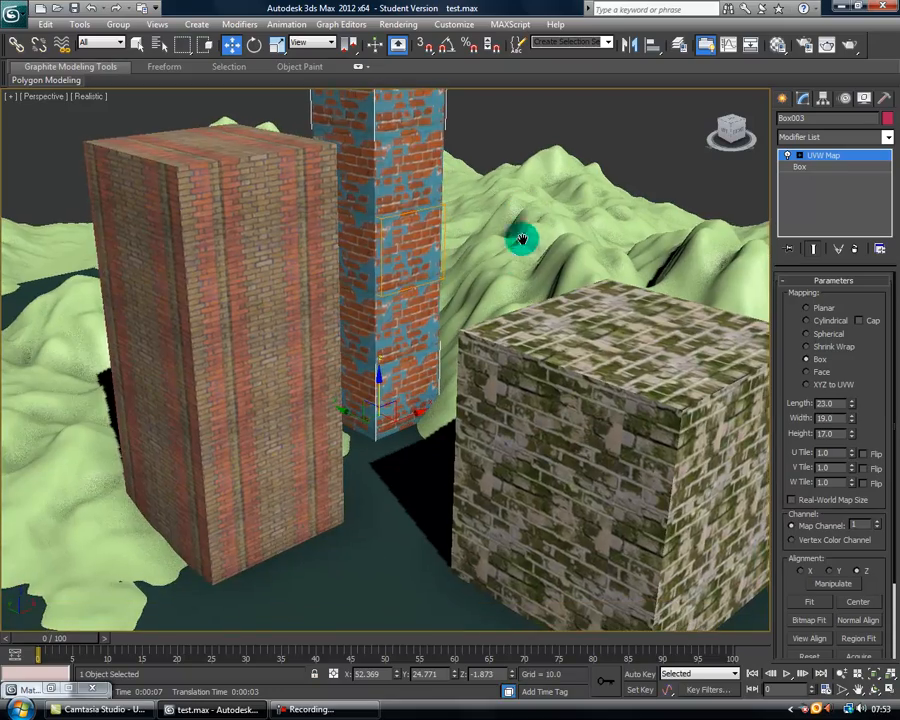
pyautogui.scroll(4, 524, 270)
pyautogui.scroll(3, 461, 291)
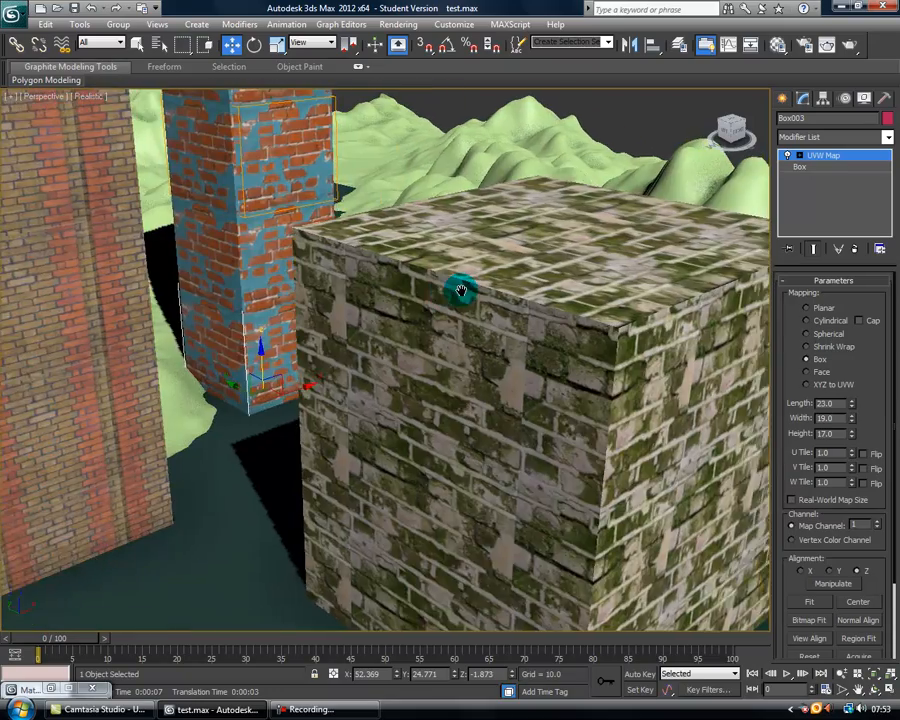
pyautogui.scroll(-4, 461, 291)
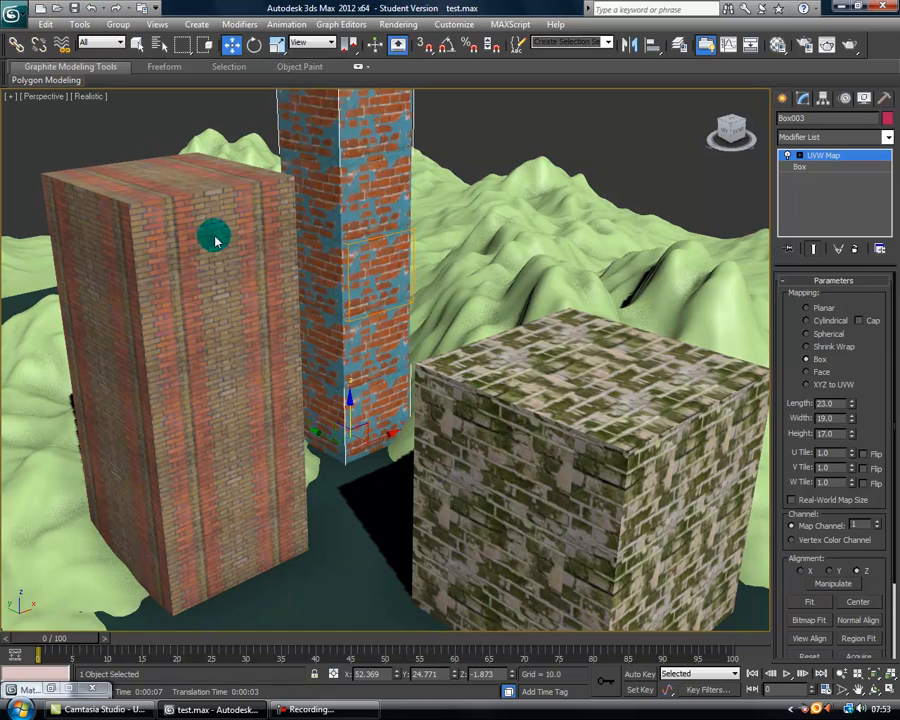
pyautogui.moveTo(577, 396); pyautogui.dragTo(456, 376, button='middle')
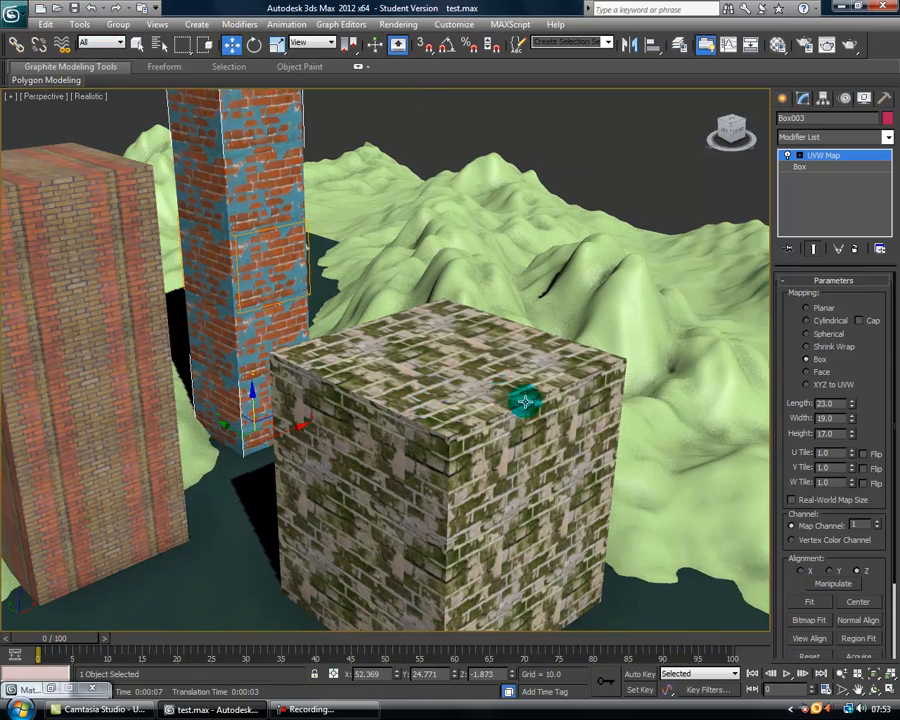
# Step: Select the terrain mesh and load Terrain.JPG as the diffuse color bitmap of an unused material slot
pyautogui.scroll(-2, 506, 452)
pyautogui.moveTo(506, 452); pyautogui.dragTo(418, 438, button='middle')
pyautogui.click(490, 432)
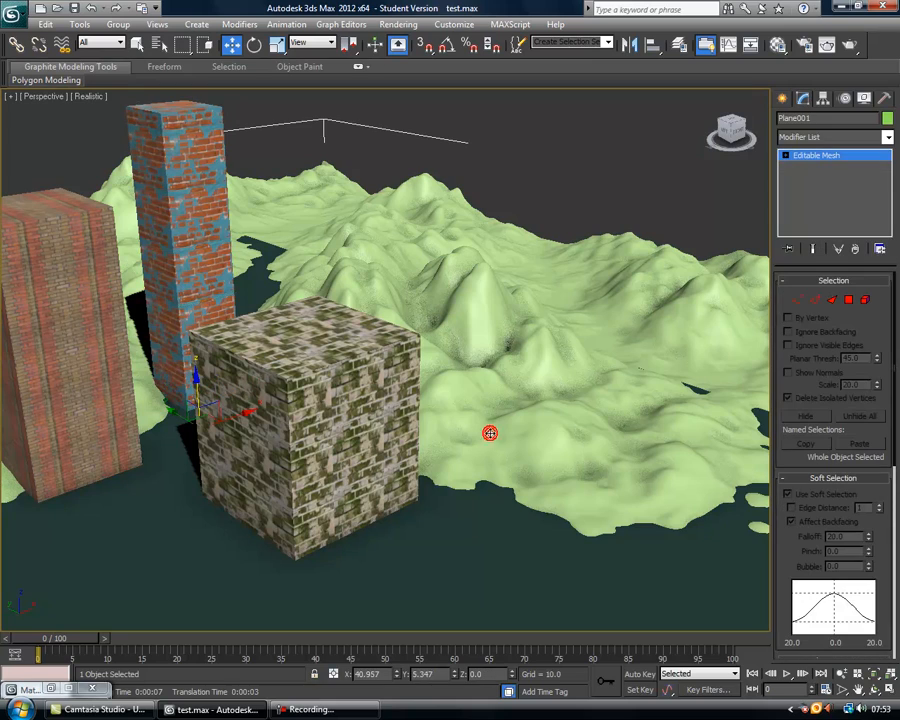
pyautogui.press('m')
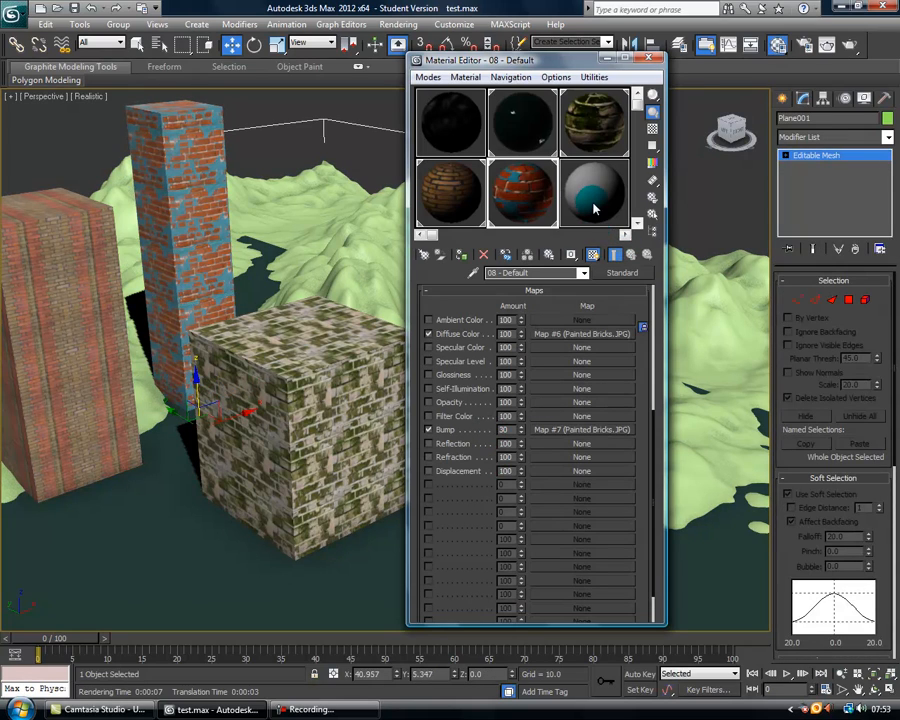
pyautogui.click(593, 200)
pyautogui.click(536, 518)
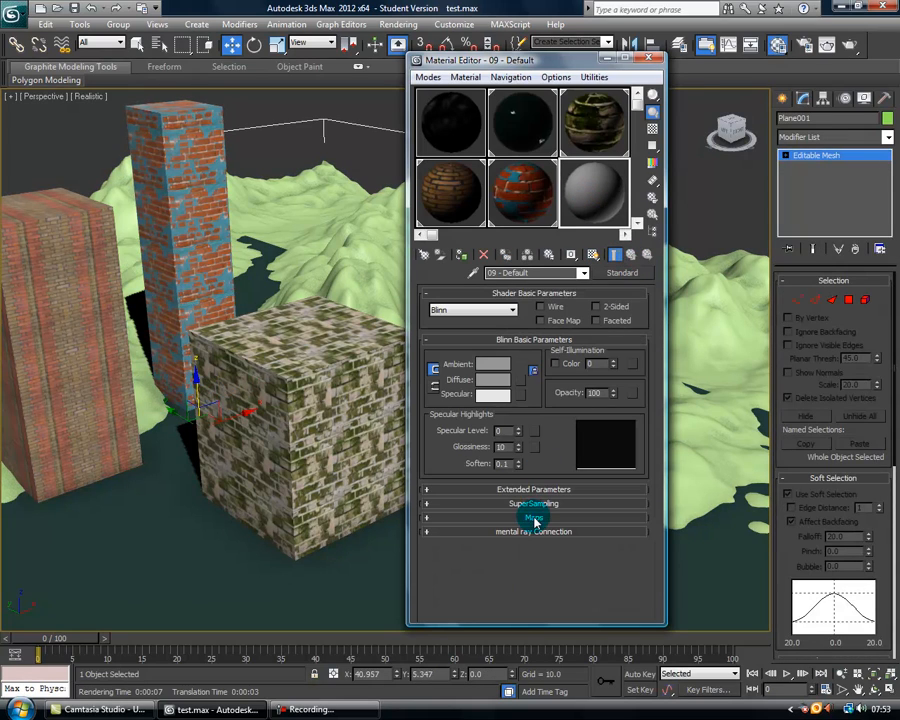
pyautogui.click(552, 335)
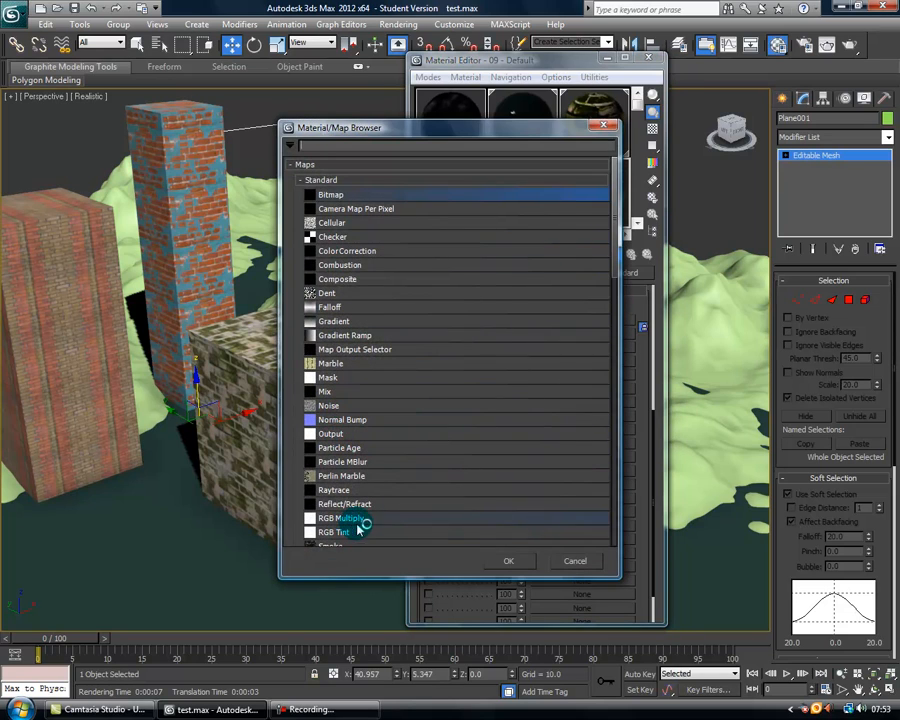
pyautogui.doubleClick(332, 195)
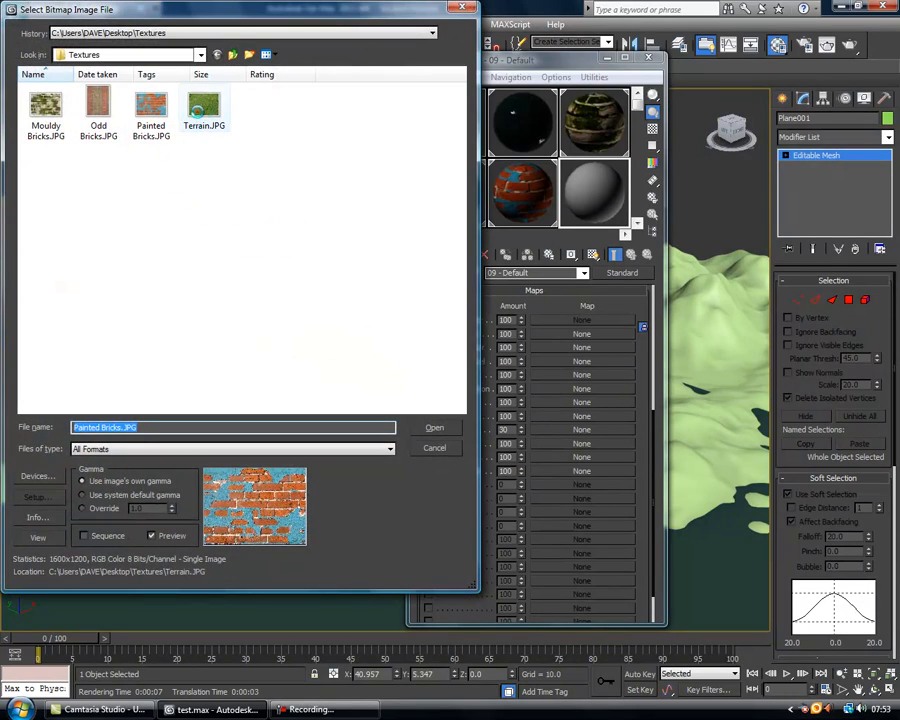
pyautogui.click(201, 112)
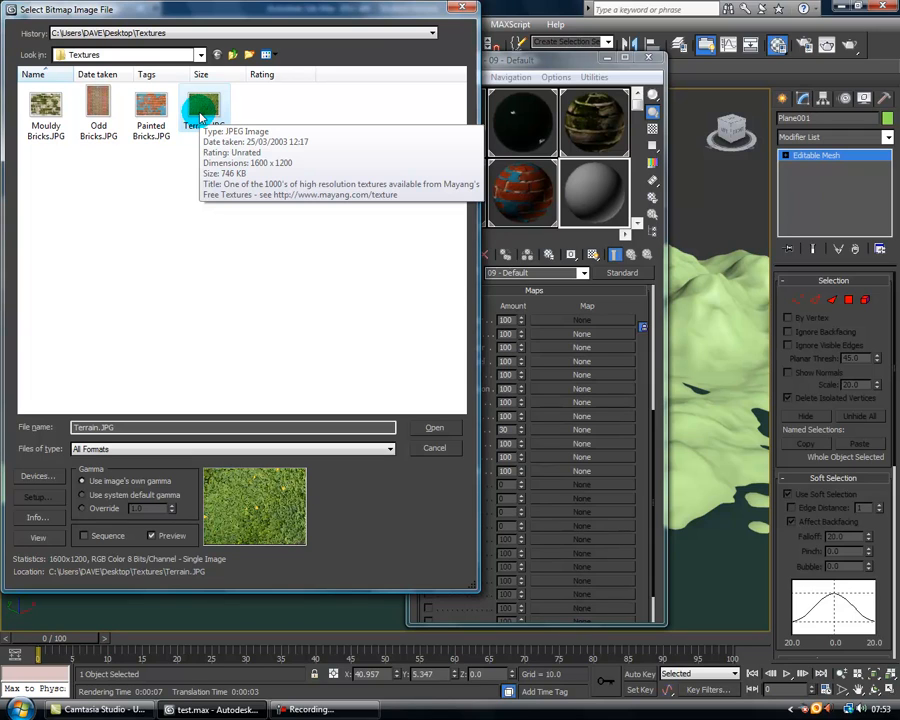
pyautogui.doubleClick(193, 118)
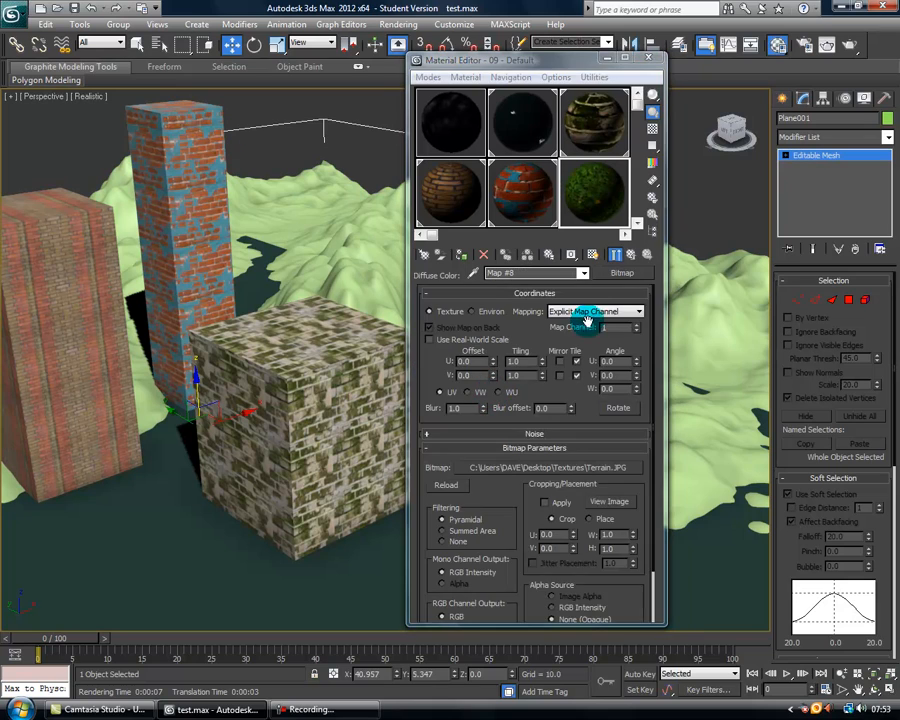
# Step: Reuse the terrain material's diffuse map in its bump slot as a copy
pyautogui.click(634, 258)
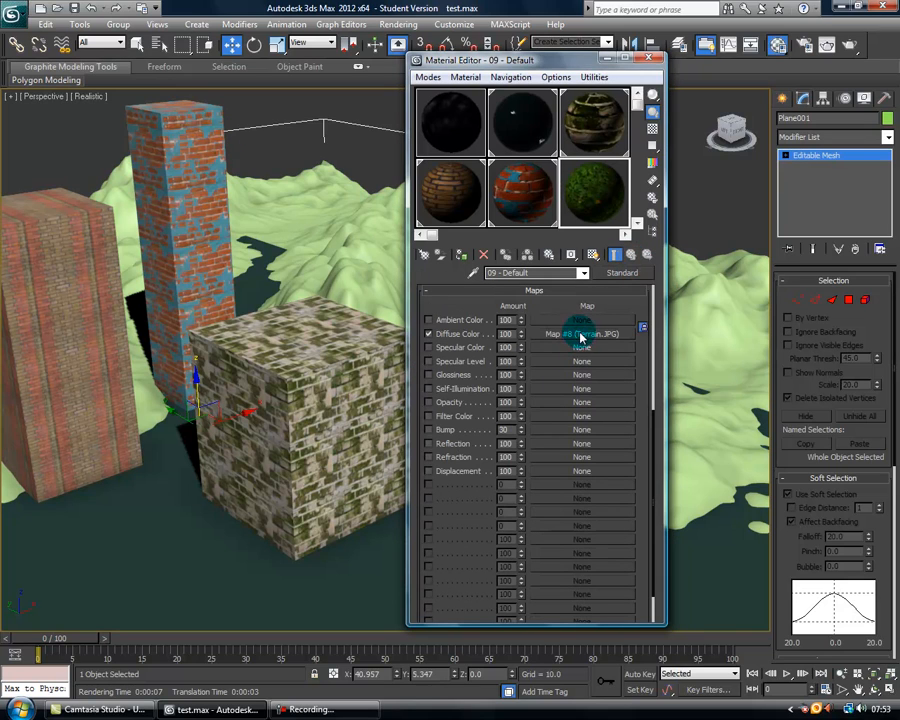
pyautogui.moveTo(565, 452); pyautogui.dragTo(546, 429)
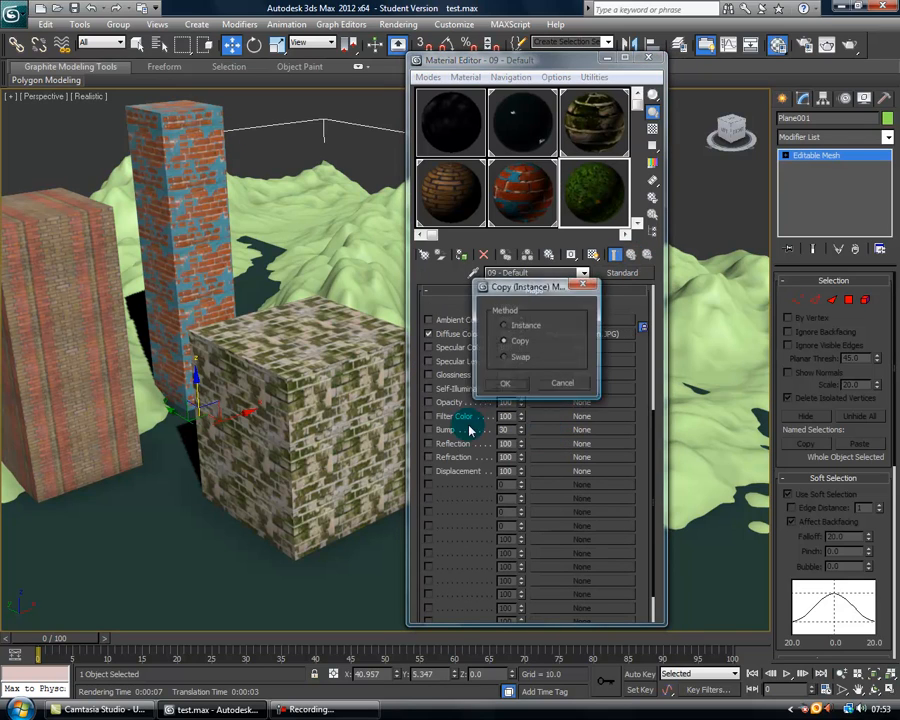
pyautogui.click(510, 342)
pyautogui.click(510, 386)
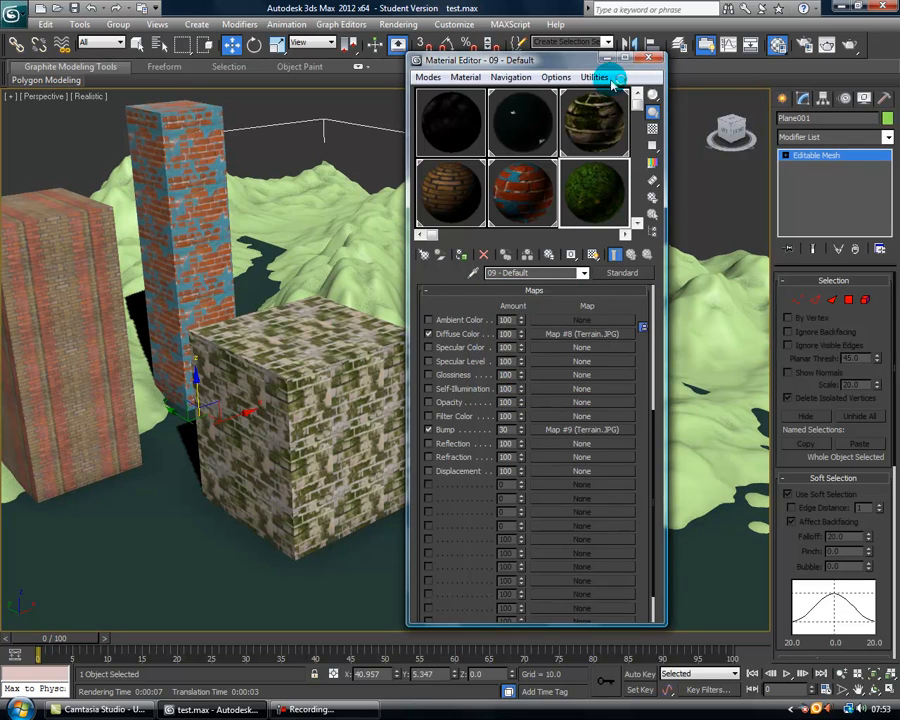
# Step: Assign the Terrain material to the terrain mesh, show its texture in the viewport, and minimize the Material Editor
pyautogui.moveTo(430, 58); pyautogui.dragTo(157, 75)
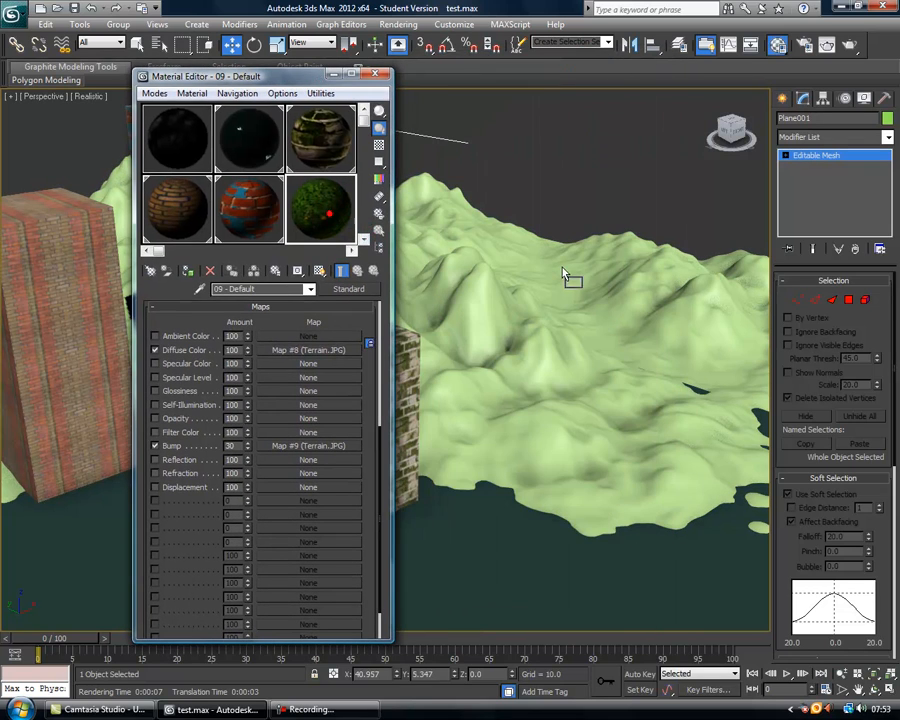
pyautogui.click(300, 271)
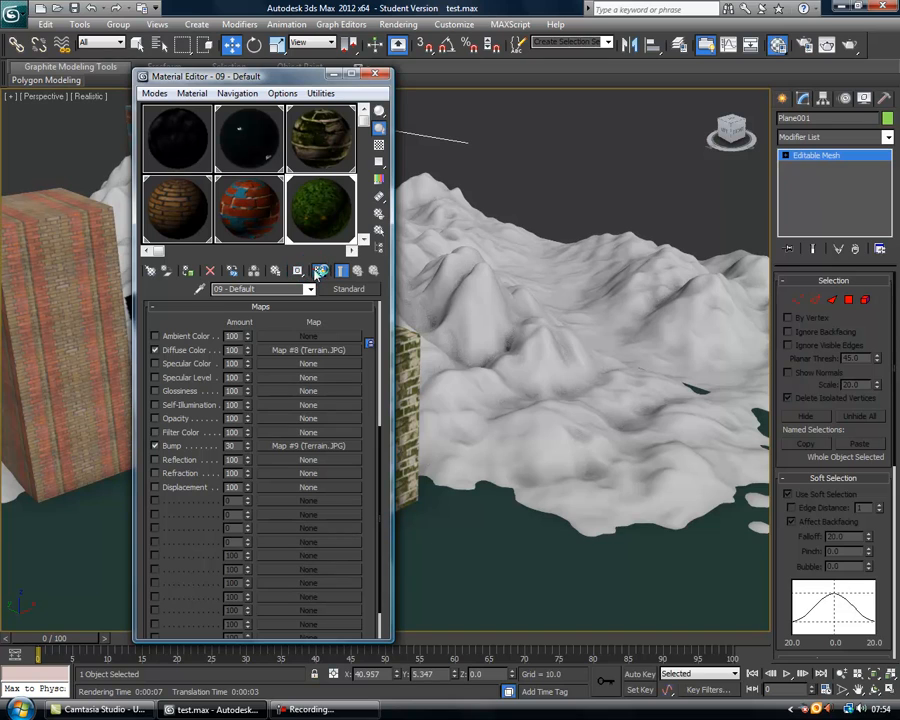
pyautogui.click(318, 271)
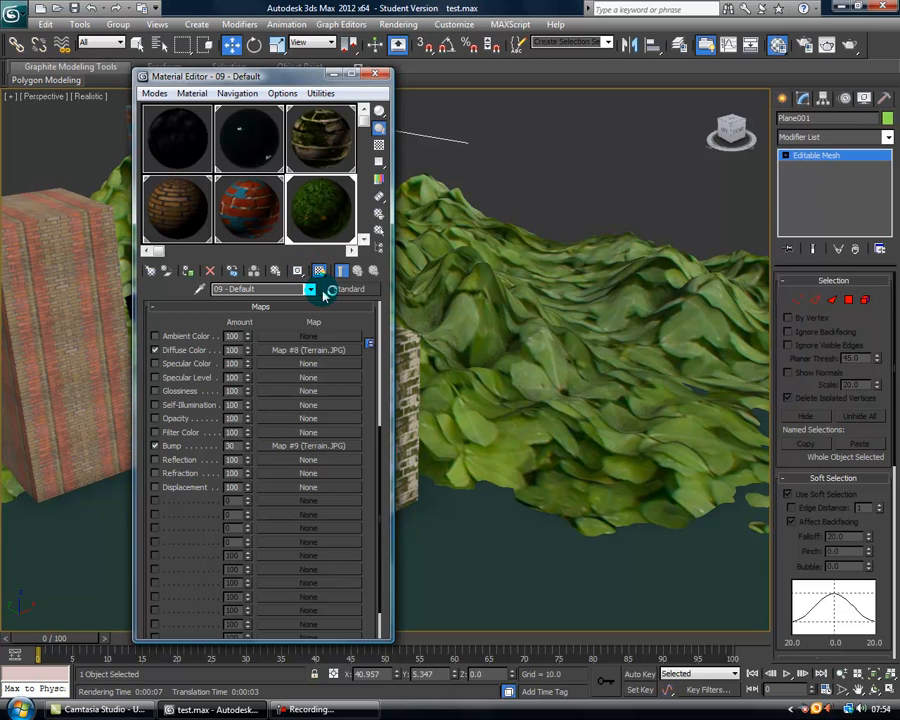
pyautogui.click(334, 77)
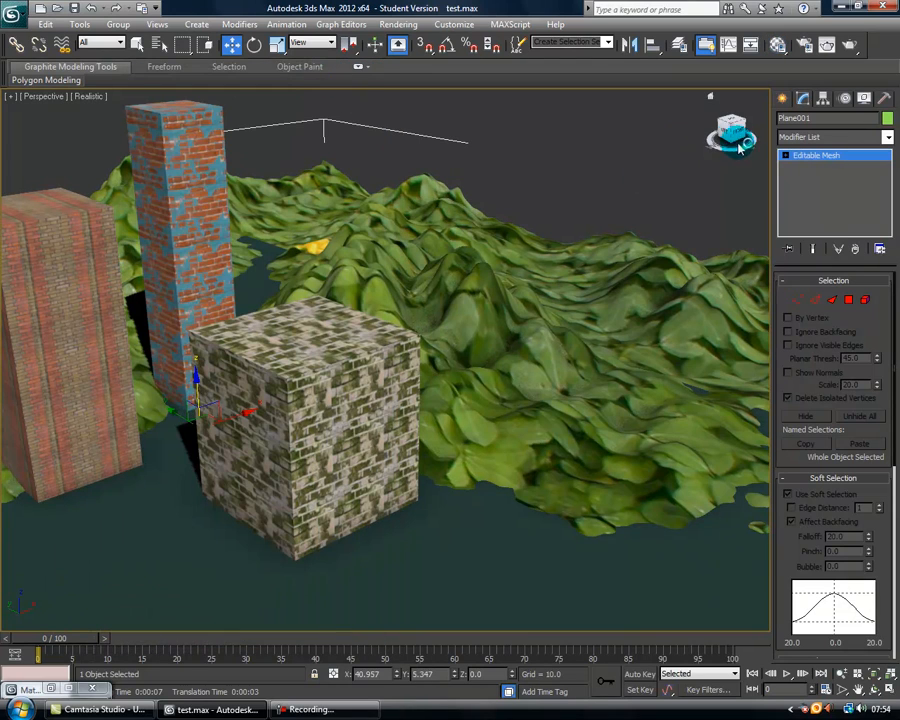
# Step: Add a UVW Map modifier with Box mapping to the terrain mesh
pyautogui.moveTo(724, 143); pyautogui.dragTo(738, 146)
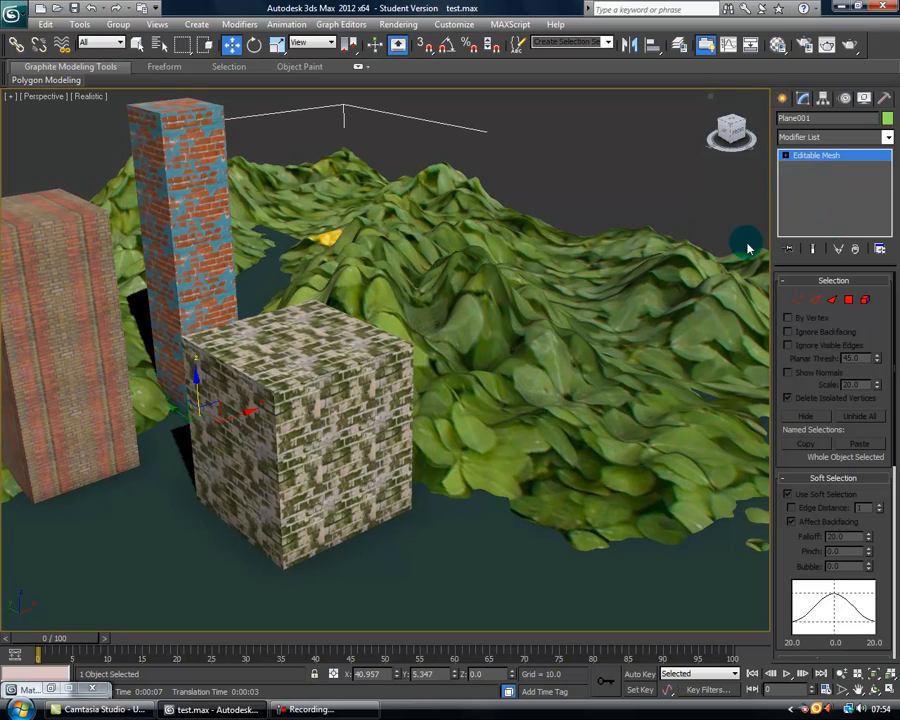
pyautogui.click(887, 138)
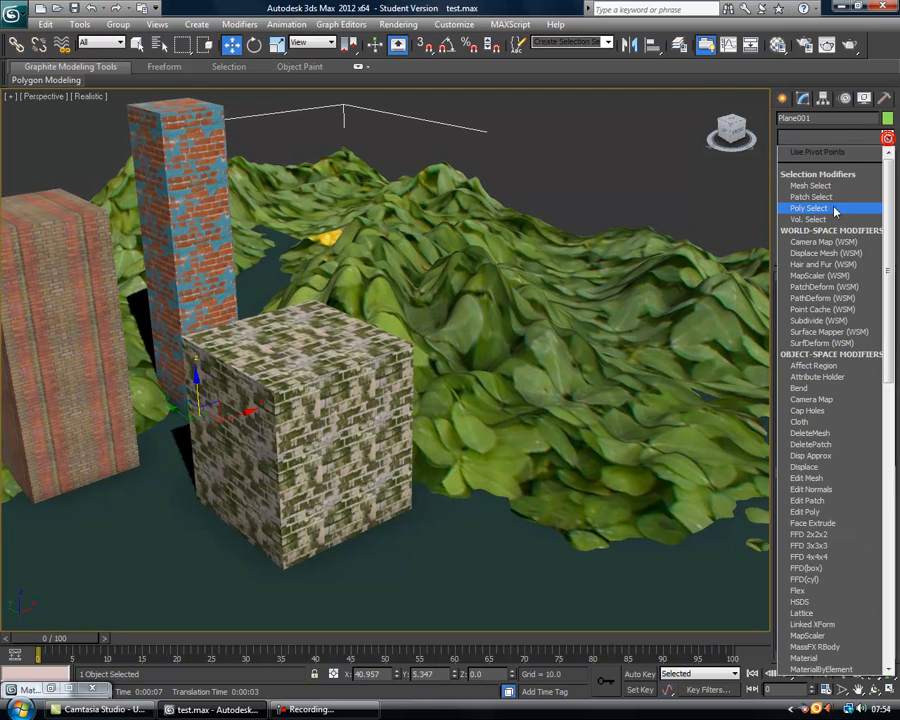
pyautogui.scroll(-10, 793, 458)
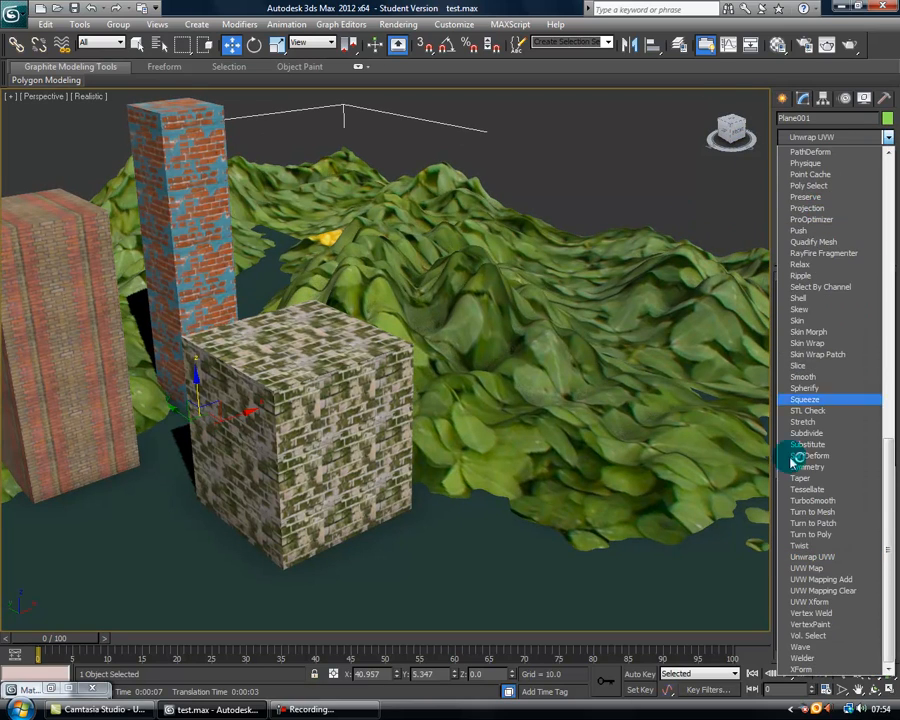
pyautogui.click(813, 564)
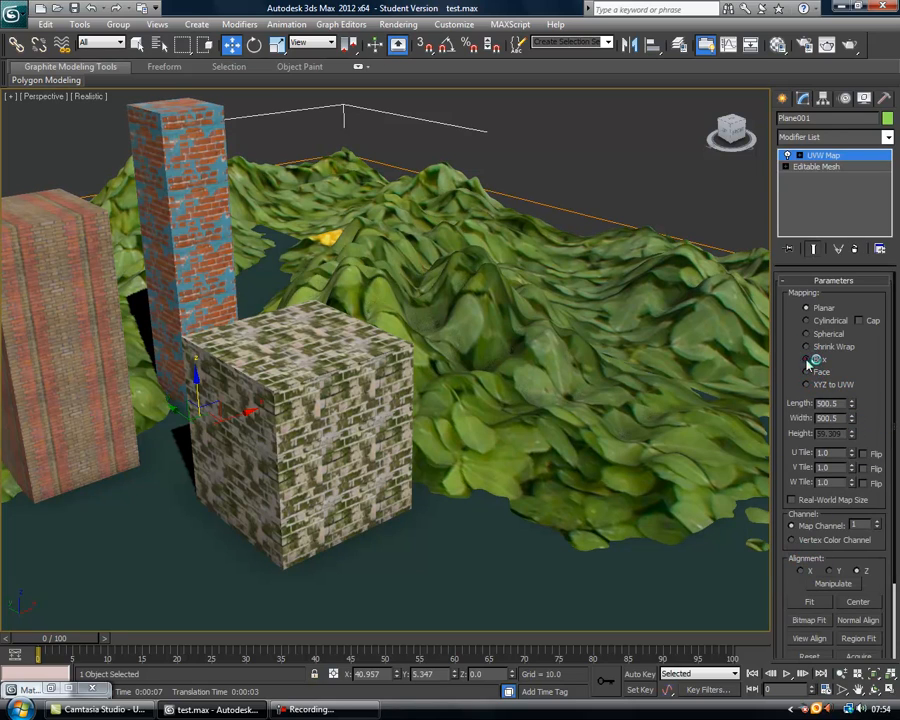
# Step: Set the terrain's UVW mapping size to length 23, width 16 and height 17
pyautogui.click(835, 403)
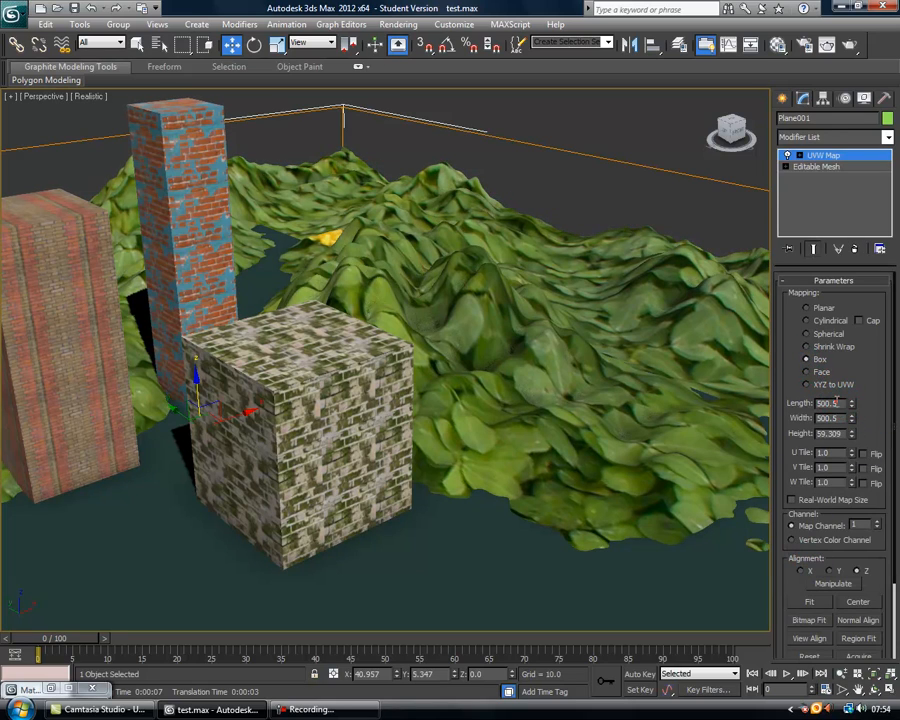
pyautogui.write('2')
pyautogui.write('3')
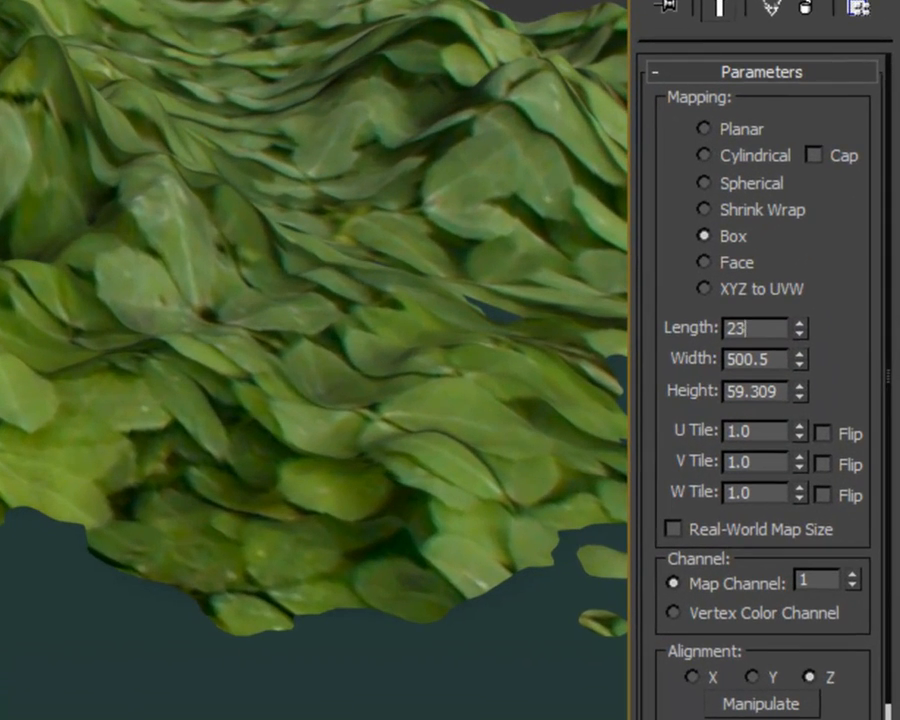
pyautogui.write('16')
pyautogui.press('Tab')
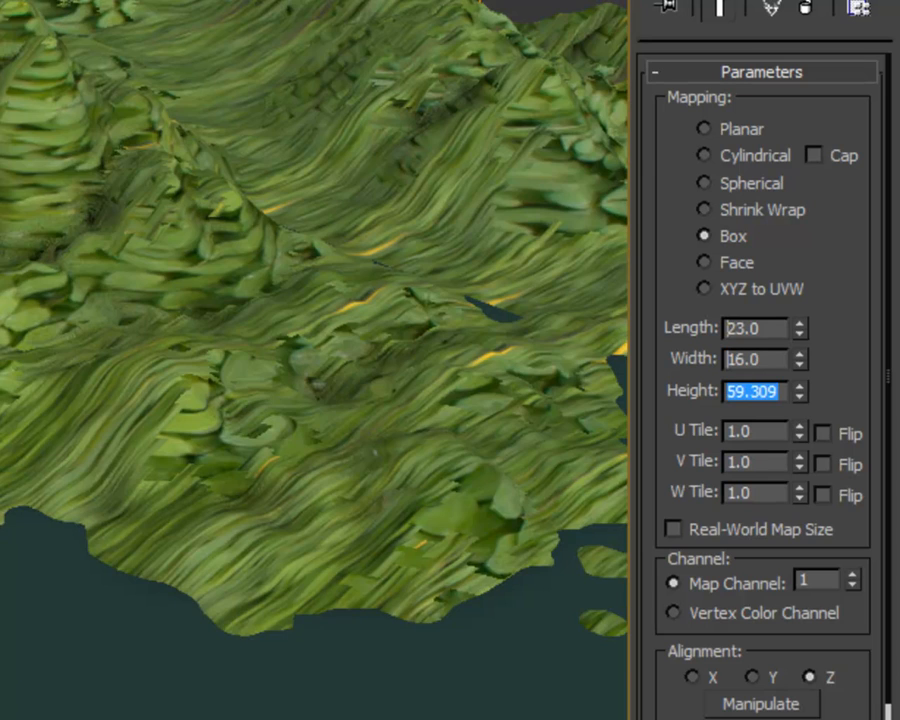
pyautogui.write('17')
pyautogui.press('Return')
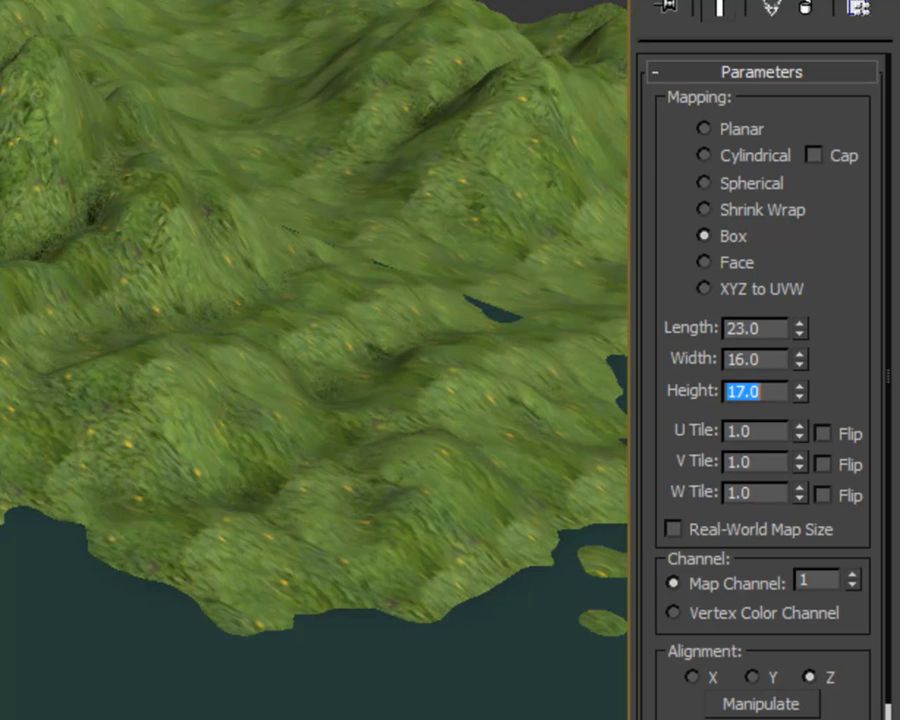
# Step: Examine the terrain's grass tiling from several angles and distances around the boxes
pyautogui.keyDown('alt'); pyautogui.moveTo(523, 275); pyautogui.dragTo(577, 454, button='middle'); pyautogui.keyUp('alt')
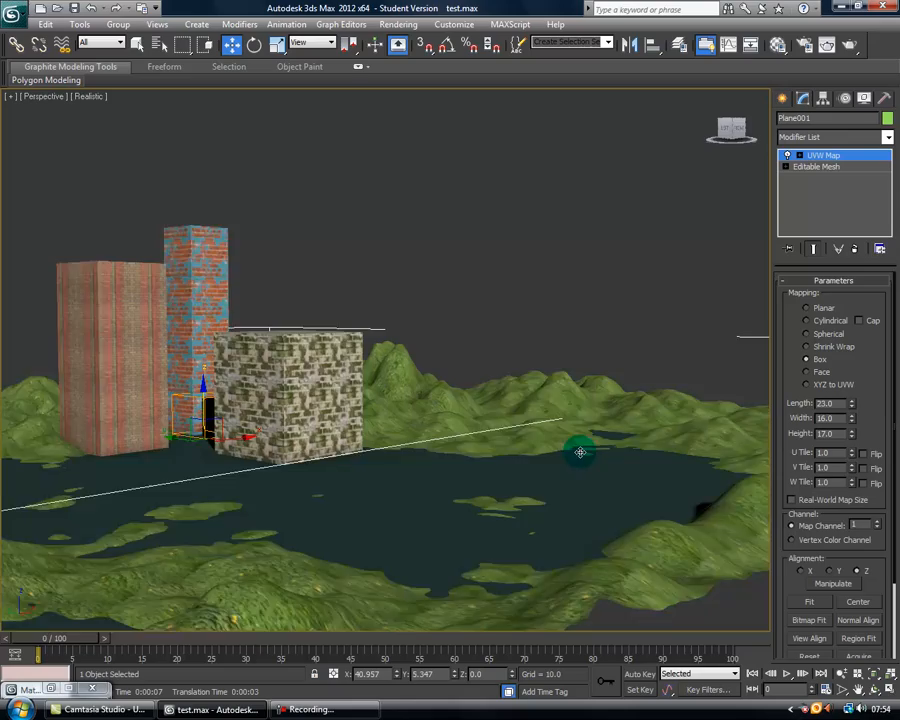
pyautogui.scroll(2, 580, 452)
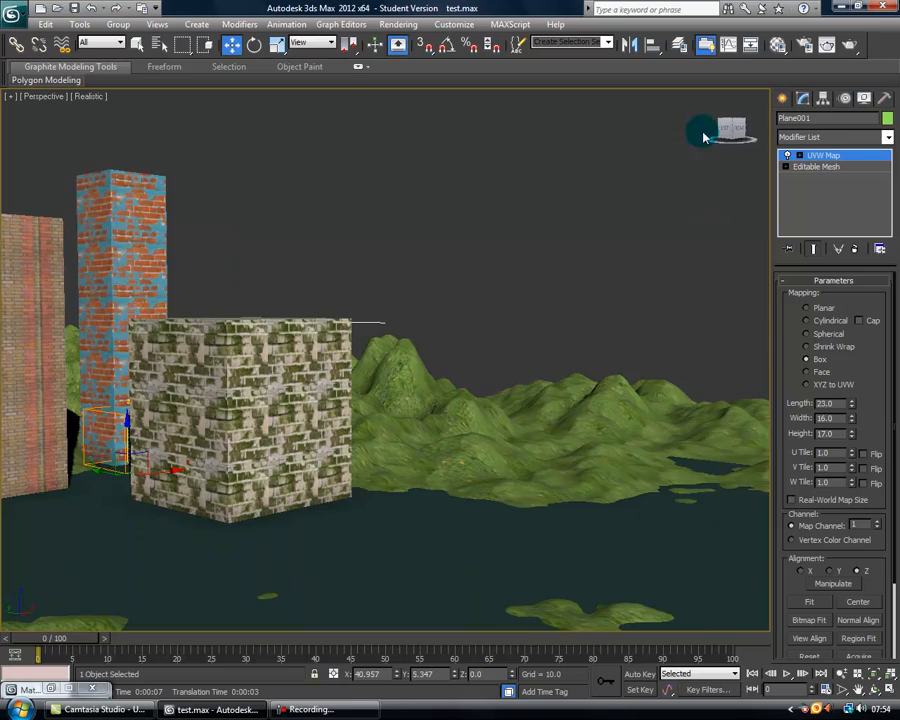
pyautogui.moveTo(738, 131); pyautogui.dragTo(742, 175)
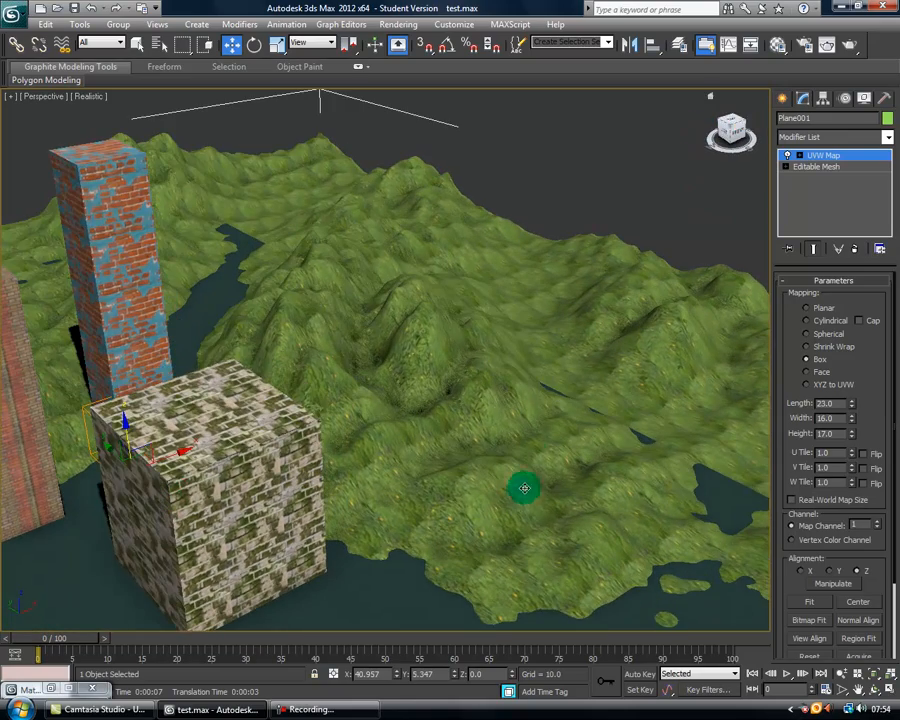
pyautogui.scroll(2, 523, 430)
pyautogui.scroll(1, 510, 410)
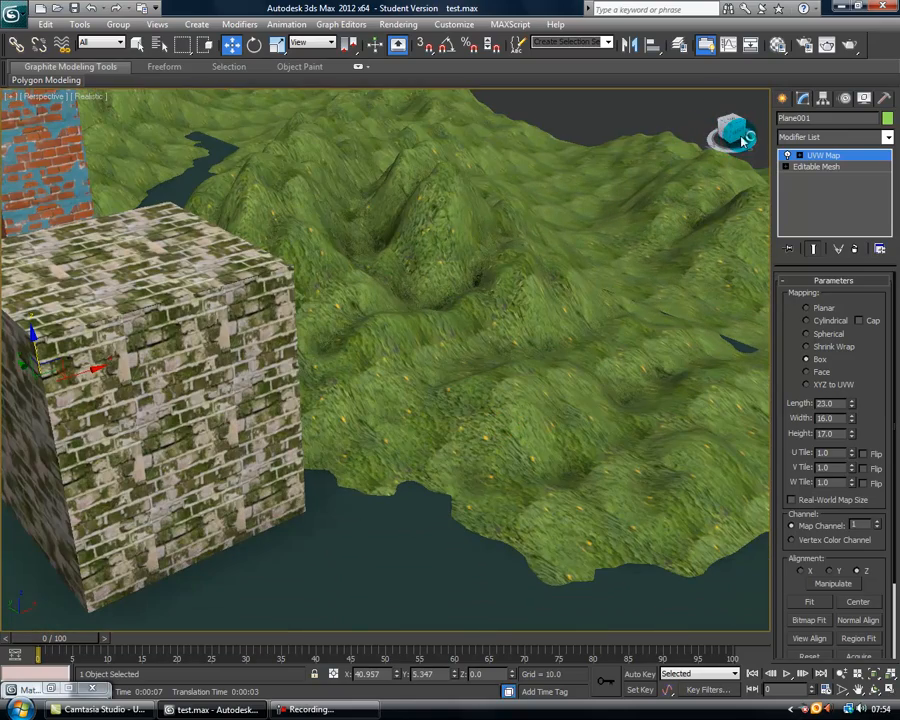
pyautogui.moveTo(736, 150); pyautogui.dragTo(738, 138)
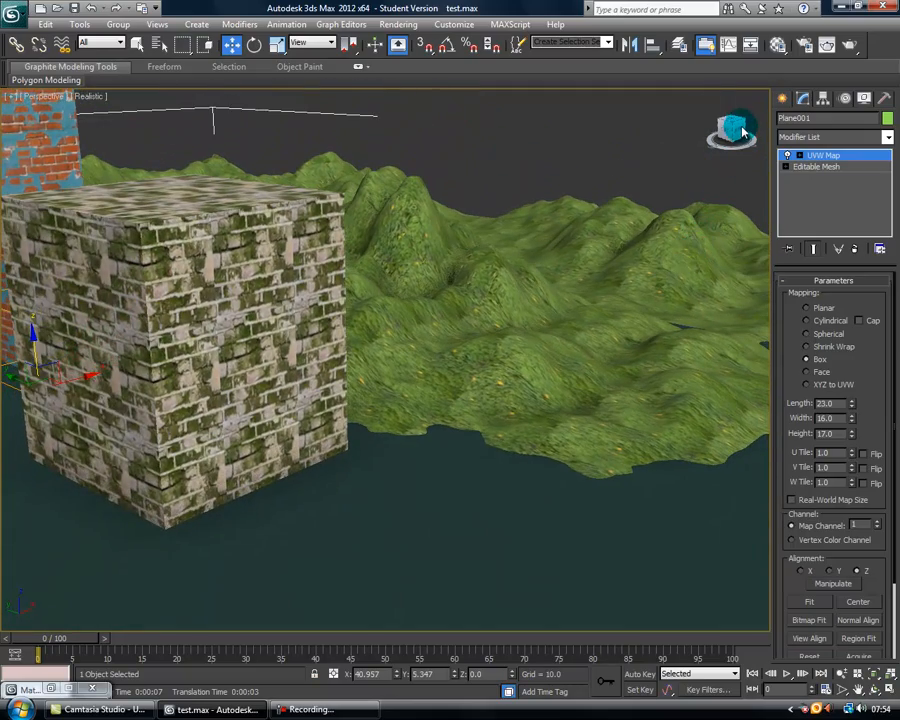
pyautogui.moveTo(719, 125)
pyautogui.mouseDown()
pyautogui.moveTo(732, 144)
pyautogui.moveTo(741, 128)
pyautogui.moveTo(734, 136)
pyautogui.mouseUp()
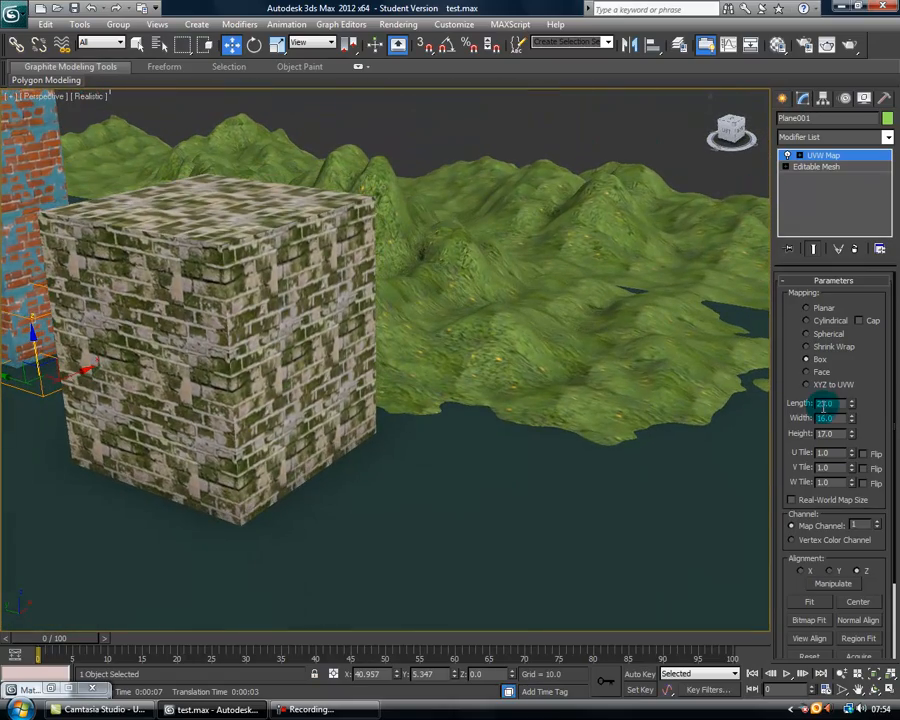
# Step: Set the terrain's UVW mapping length, width and height to 50 each
pyautogui.click(826, 402)
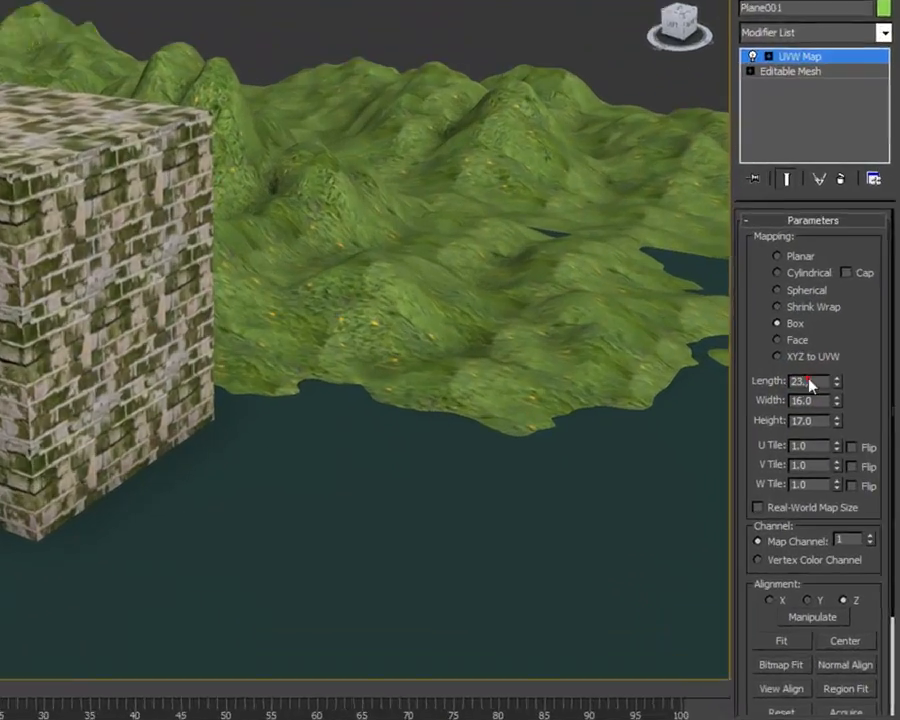
pyautogui.write('50')
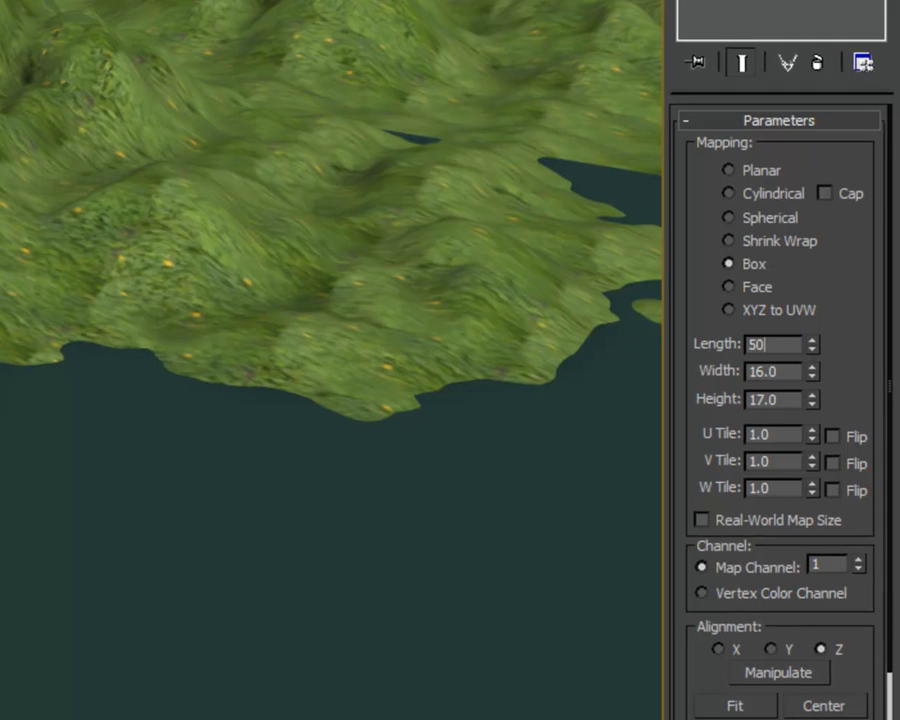
pyautogui.write('50')
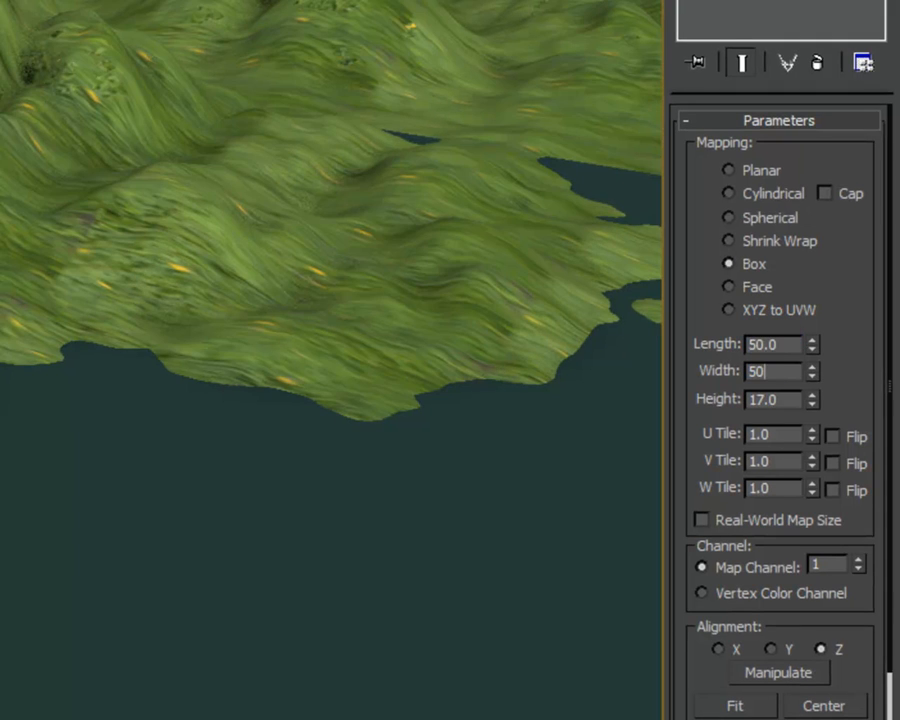
pyautogui.write('50')
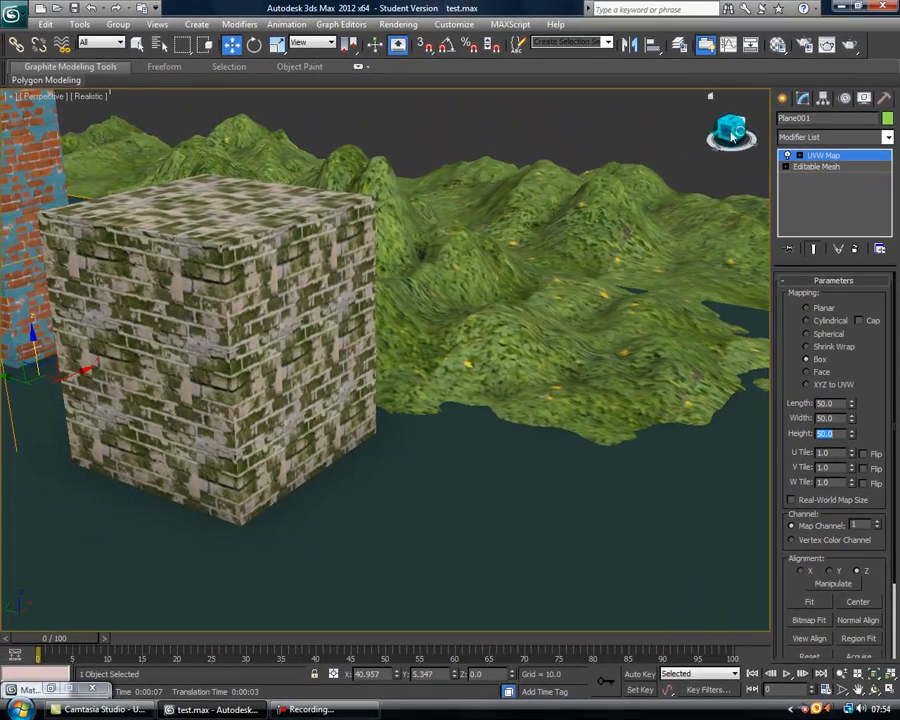
# Step: Check the scale of the terrain texture beside the Mouldy Bricks box
pyautogui.moveTo(732, 128); pyautogui.dragTo(672, 223)
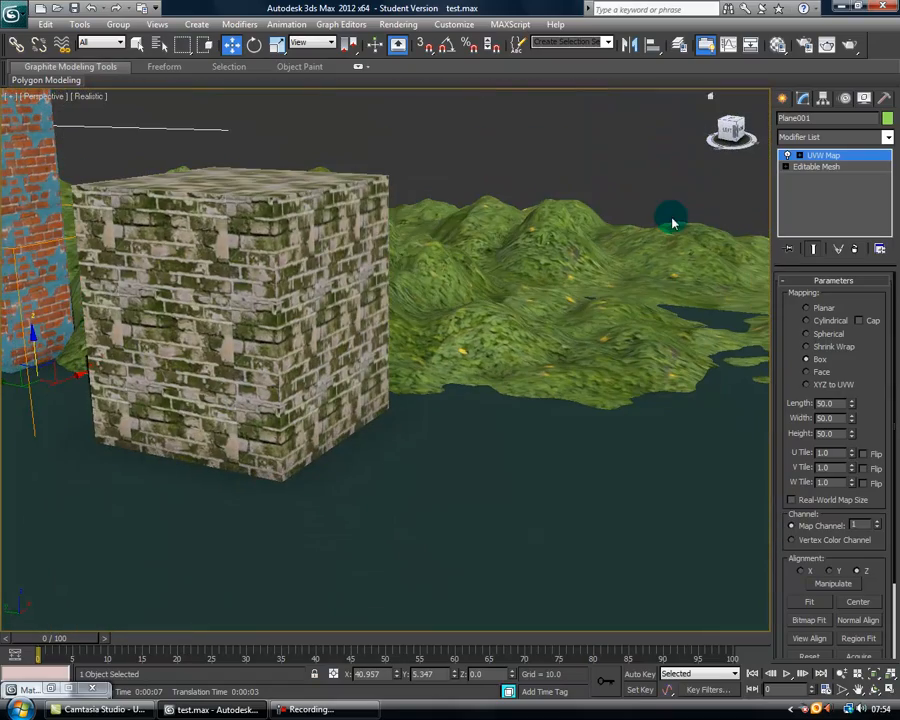
pyautogui.moveTo(736, 127); pyautogui.dragTo(535, 398)
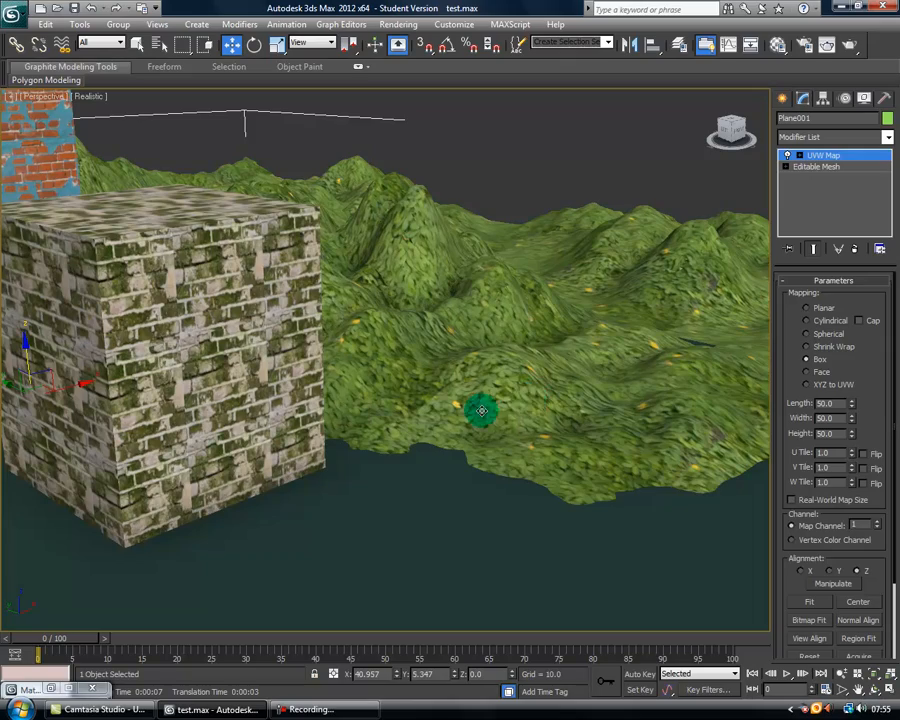
pyautogui.moveTo(480, 410); pyautogui.dragTo(540, 412, button='middle')
pyautogui.moveTo(500, 374); pyautogui.dragTo(561, 381, button='middle')
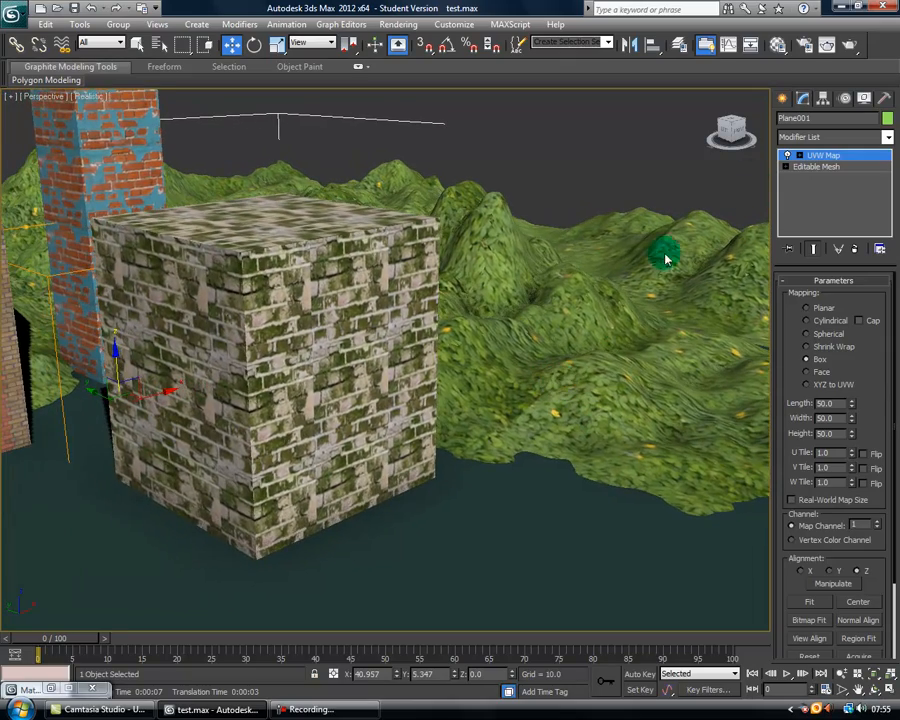
# Step: Render the perspective view of the textured boxes and terrain, then close the rendered frame
pyautogui.scroll(-3, 635, 402)
pyautogui.scroll(-4, 573, 476)
pyautogui.scroll(4, 550, 478)
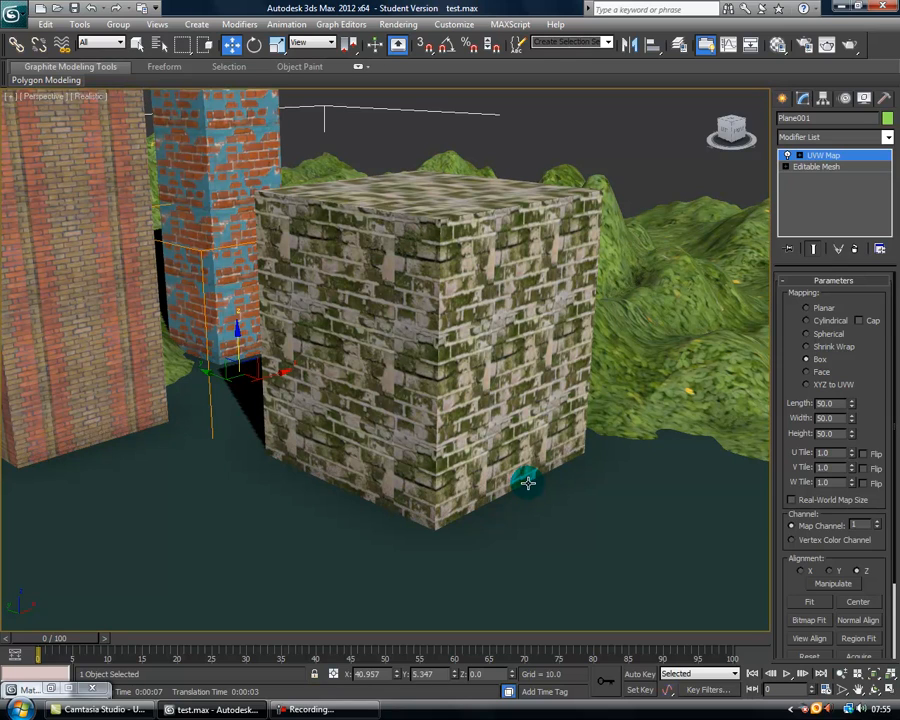
pyautogui.hotkey('shift', 'q')
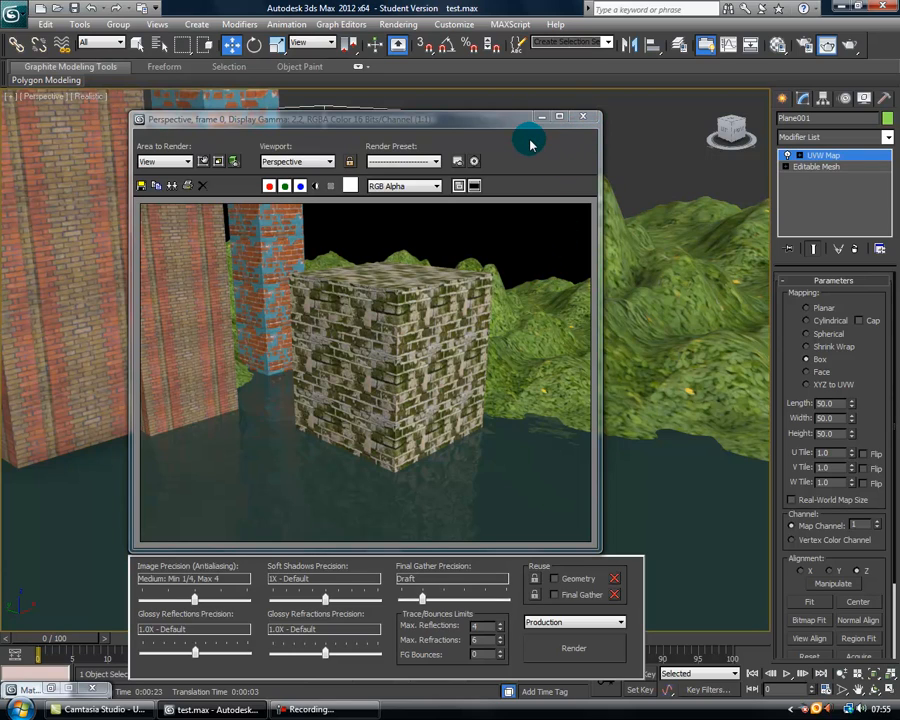
pyautogui.click(583, 120)
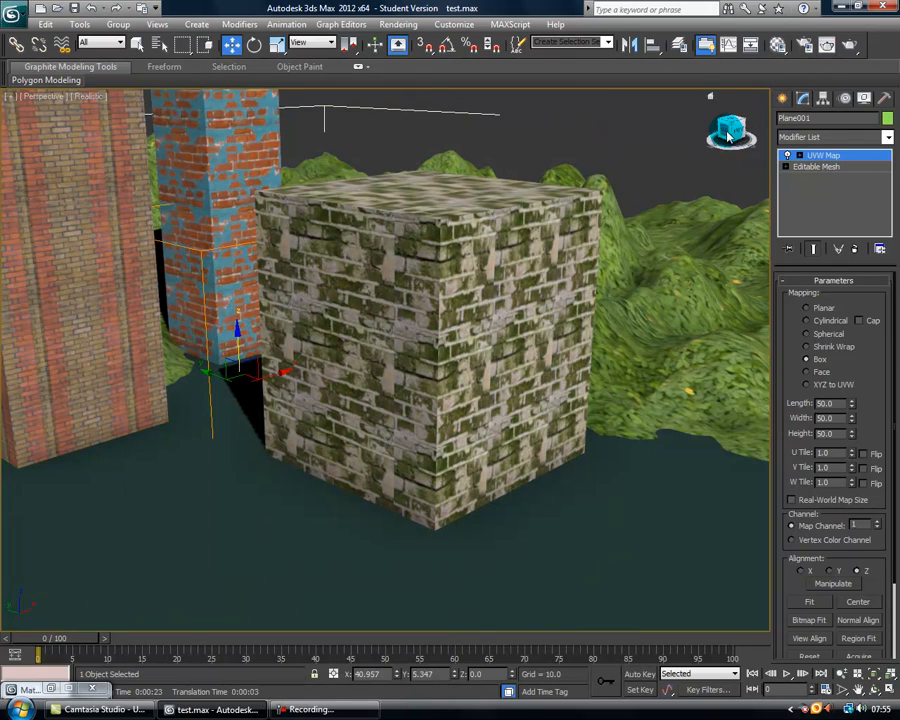
# Step: Select every object in the scene and freeze the whole selection
pyautogui.moveTo(726, 131); pyautogui.dragTo(713, 139)
pyautogui.scroll(-3, 436, 447)
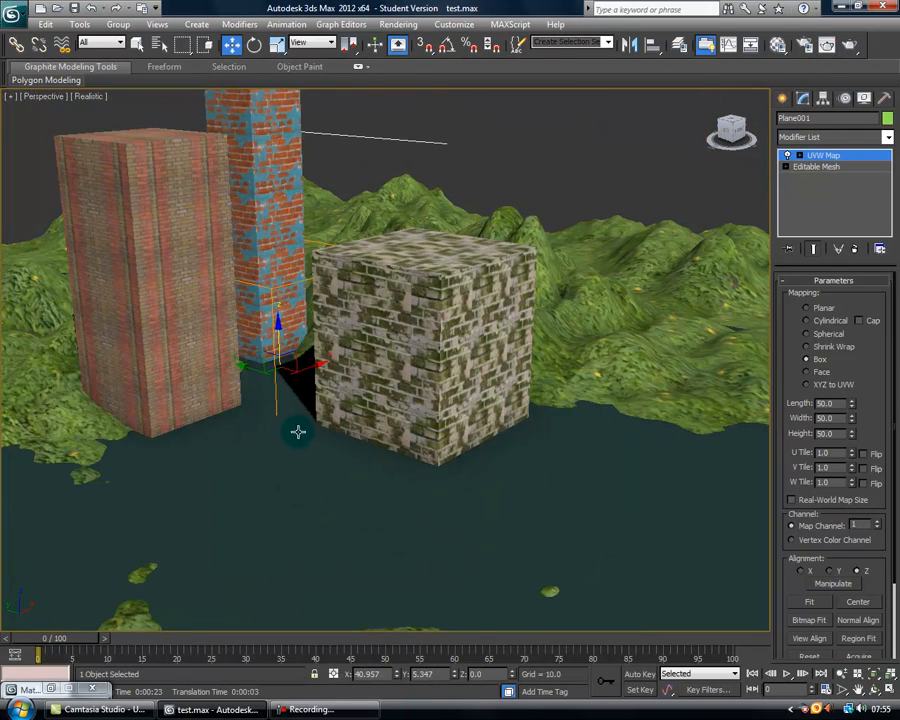
pyautogui.scroll(1, 297, 430)
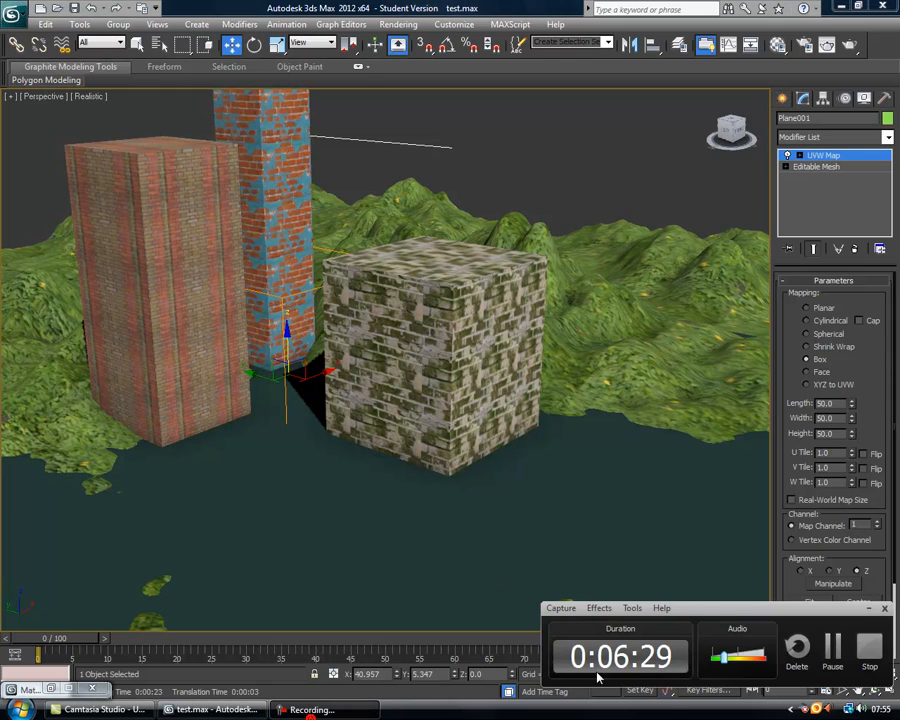
pyautogui.click(684, 614)
pyautogui.scroll(-6, 524, 512)
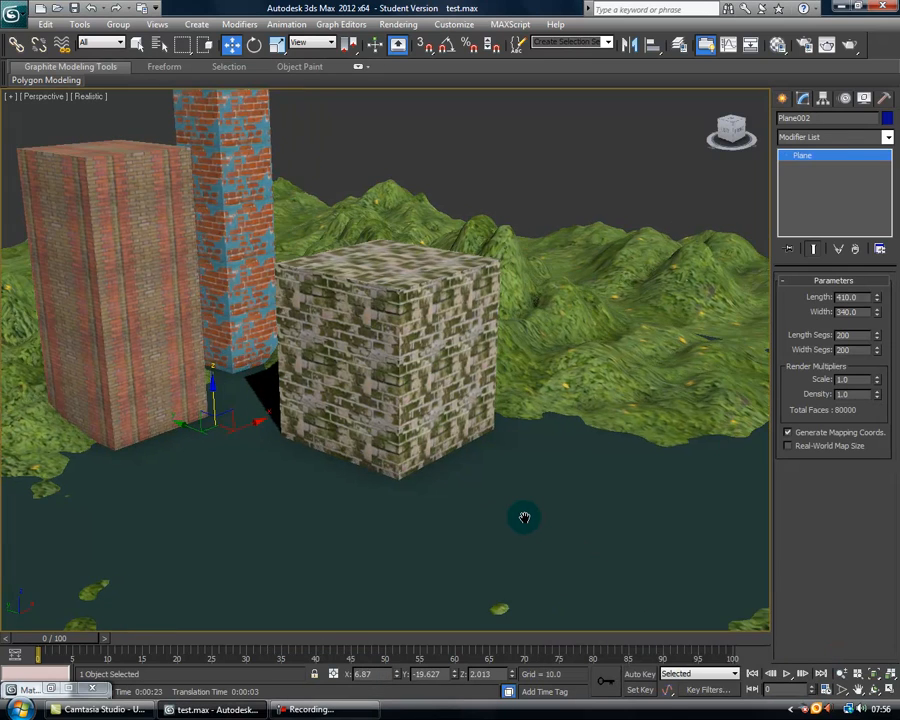
pyautogui.moveTo(452, 471)
pyautogui.mouseDown(button='middle')
pyautogui.moveTo(490, 470)
pyautogui.moveTo(500, 480)
pyautogui.moveTo(456, 486)
pyautogui.mouseUp(button='middle')
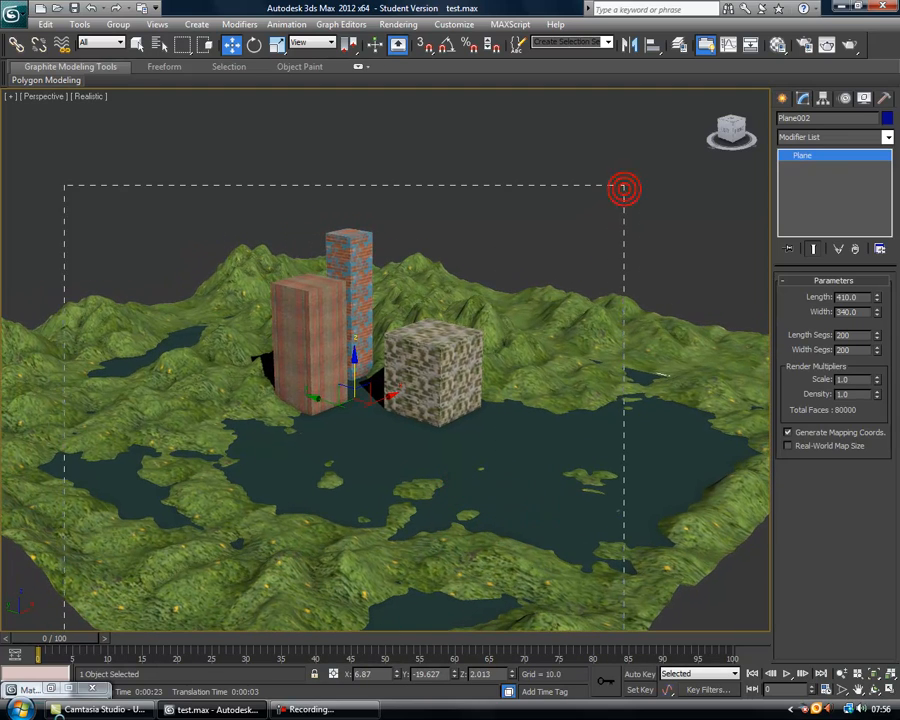
pyautogui.hotkey('ctrl', 'a')
pyautogui.rightClick(292, 511)
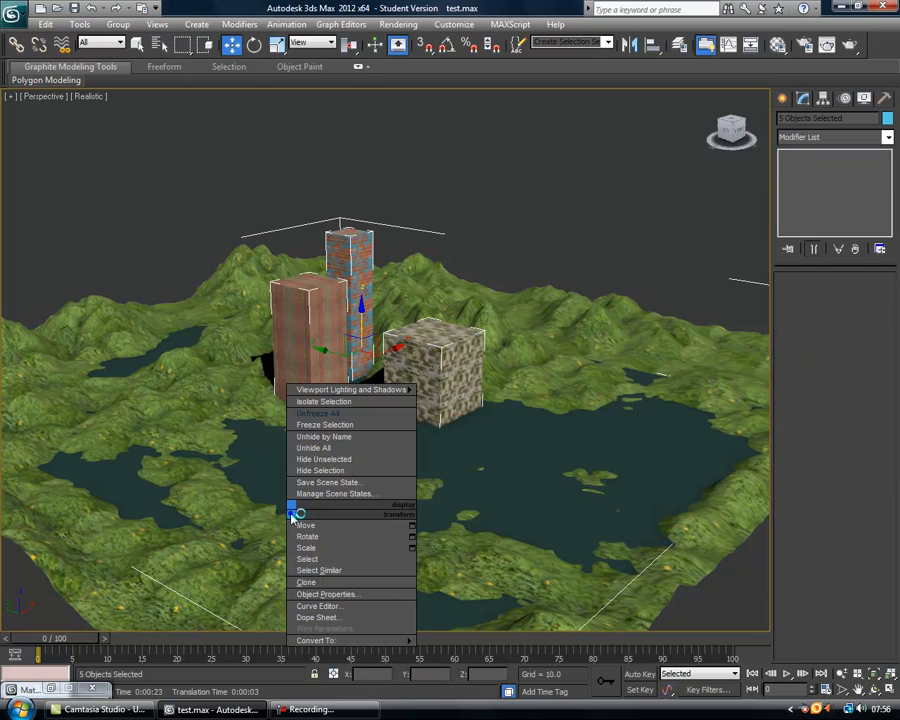
pyautogui.click(367, 431)
# Step: Create a Daylight system with its compass centred beside the boxes, accepting the recommended mr Photographic Exposure Control at EV 15
pyautogui.scroll(8, 374, 462)
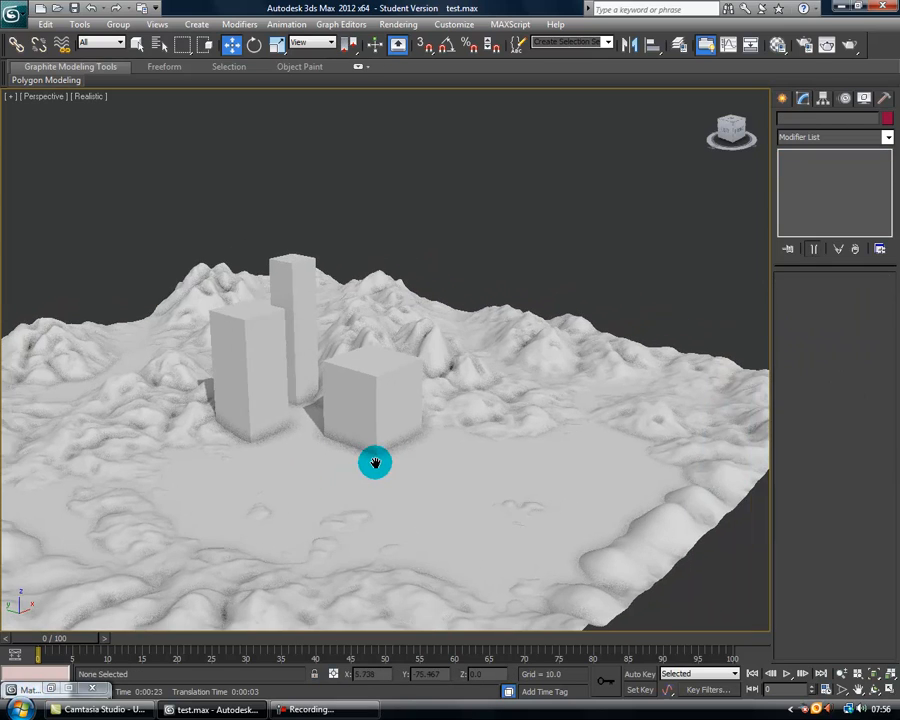
pyautogui.scroll(-3, 502, 488)
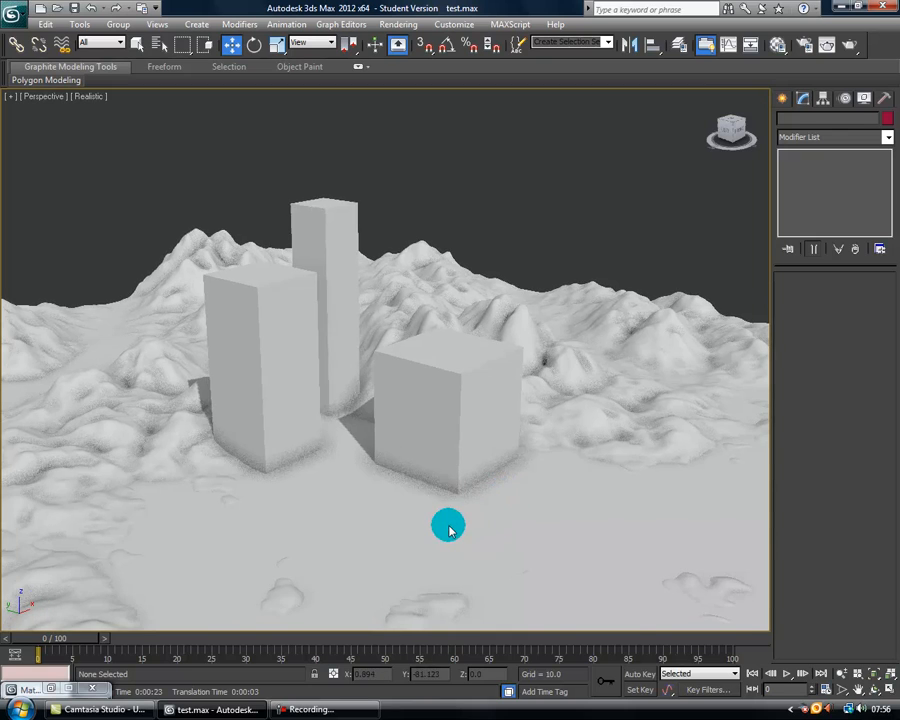
pyautogui.scroll(-4, 446, 524)
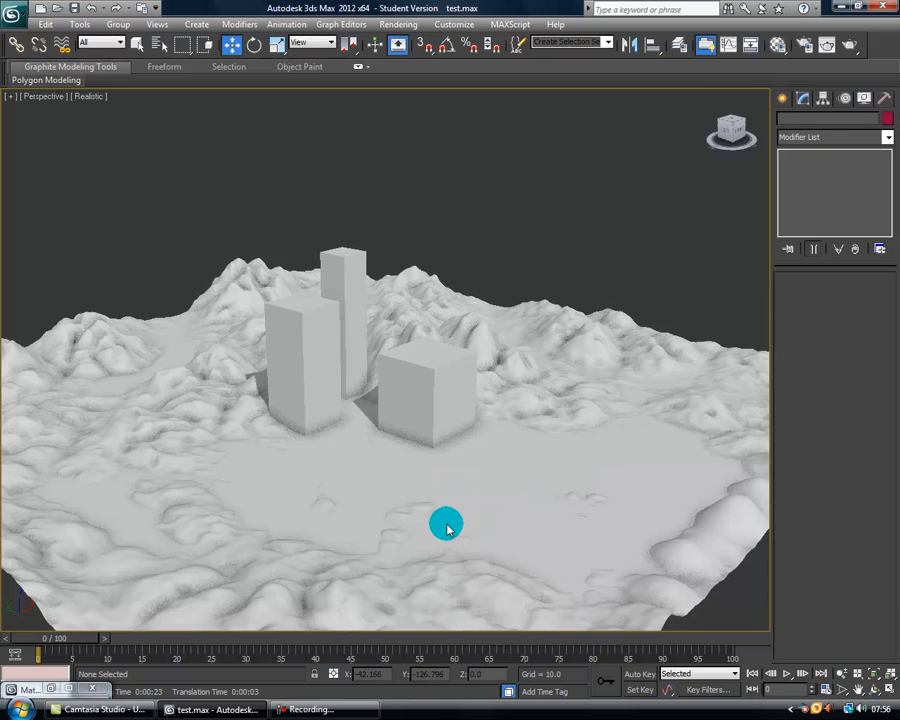
pyautogui.click(784, 100)
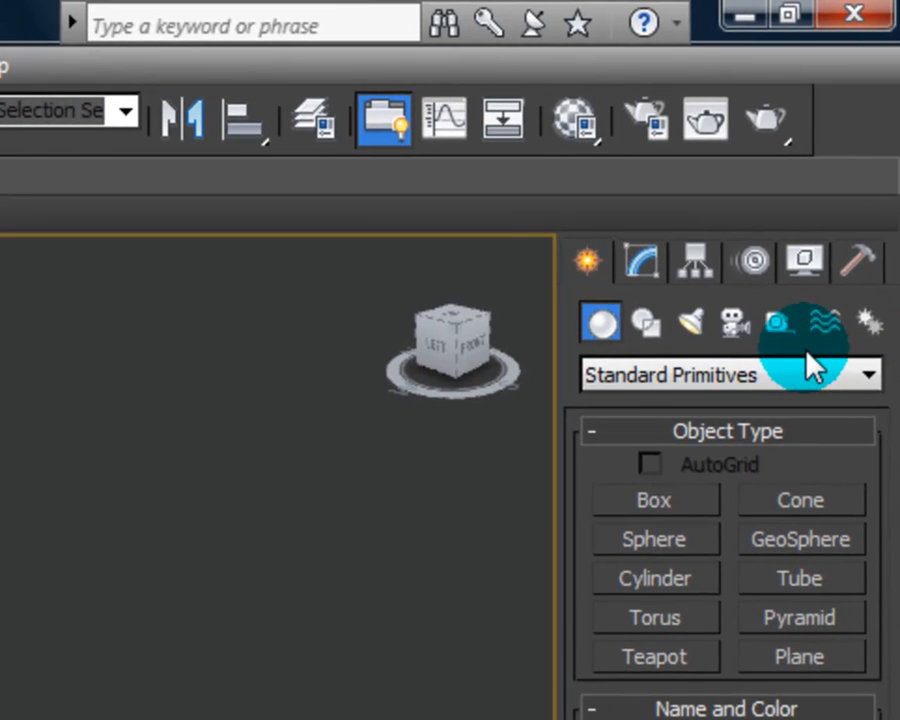
pyautogui.click(881, 337)
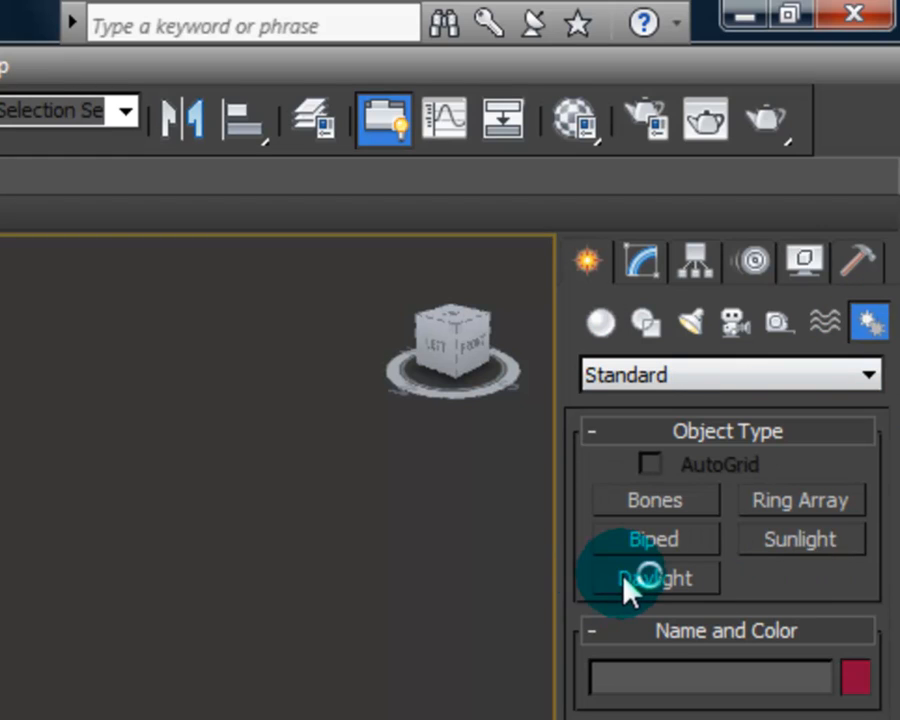
pyautogui.click(630, 581)
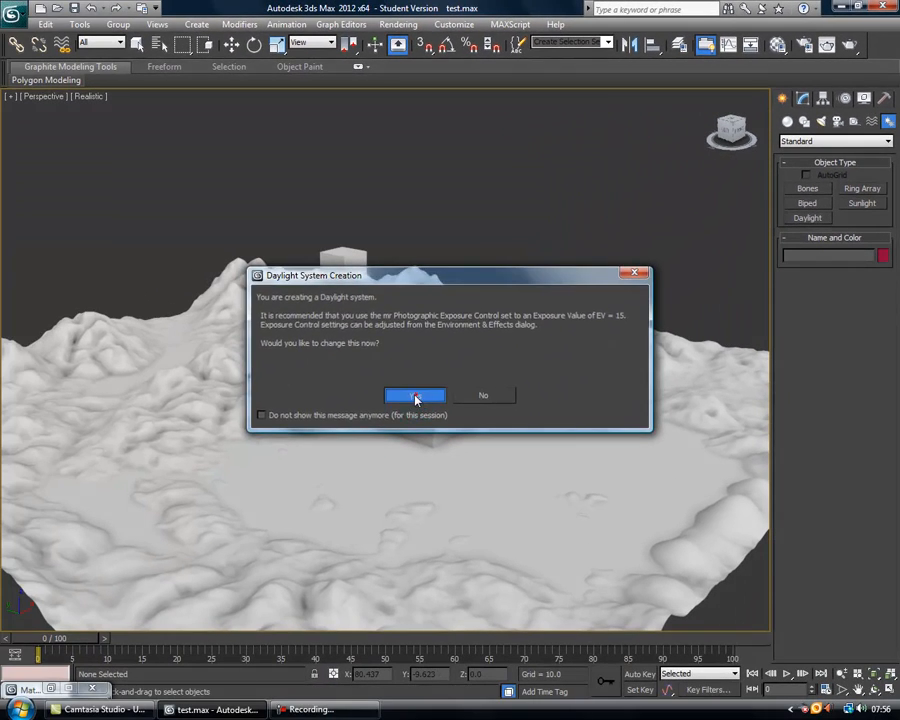
pyautogui.click(416, 400)
pyautogui.moveTo(402, 488); pyautogui.dragTo(435, 478, button='middle')
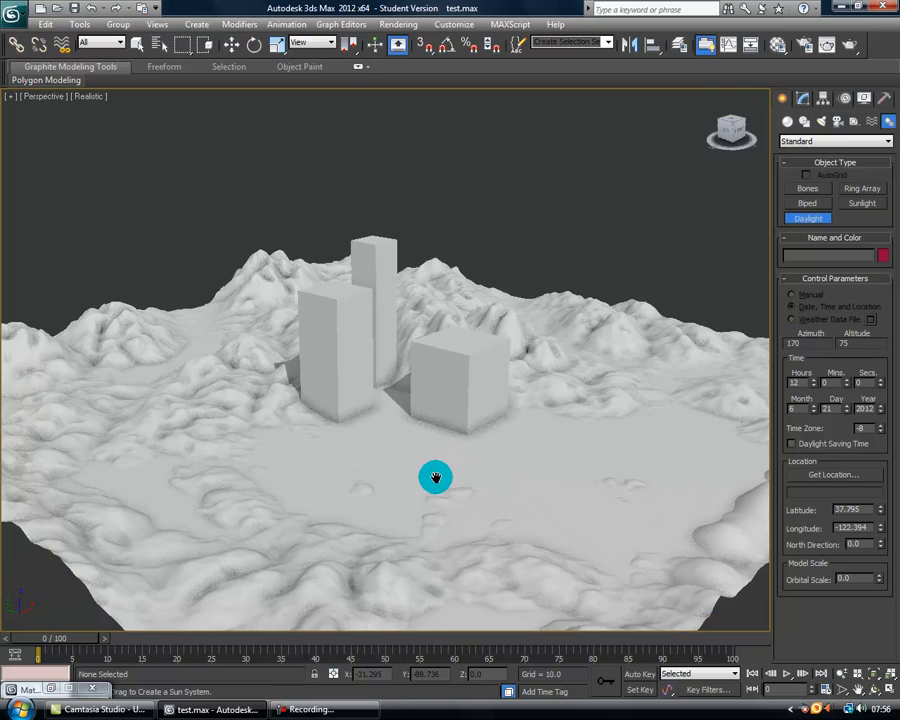
pyautogui.scroll(-5, 435, 477)
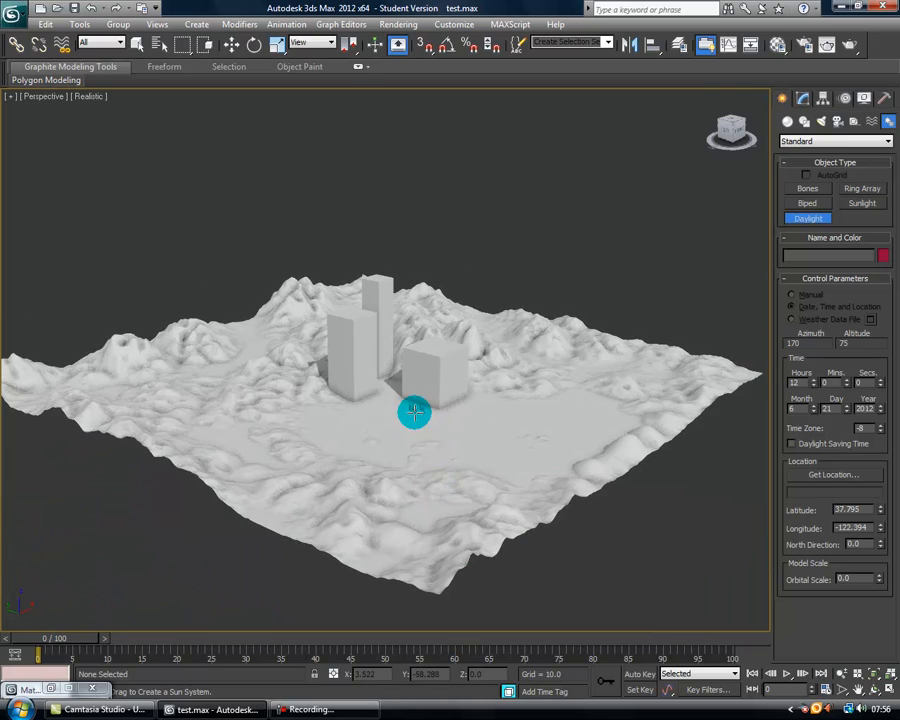
pyautogui.moveTo(424, 422); pyautogui.dragTo(452, 457)
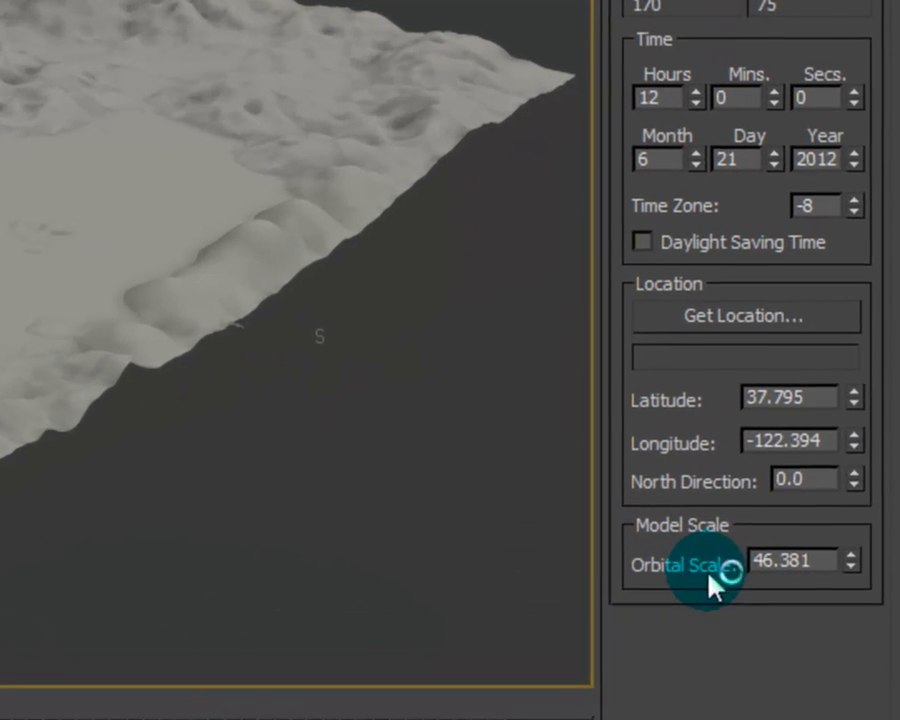
# Step: Raise the sun high above the terrain by setting the Daylight system's orbital scale to 211.034
pyautogui.moveTo(855, 565); pyautogui.dragTo(847, 233)
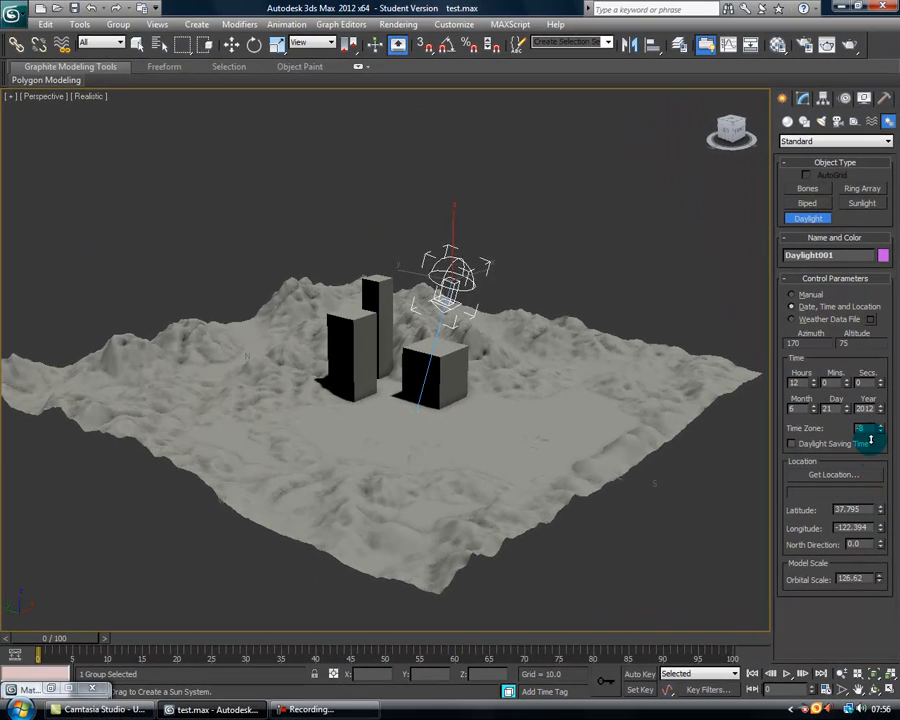
pyautogui.moveTo(871, 440); pyautogui.dragTo(868, 327)
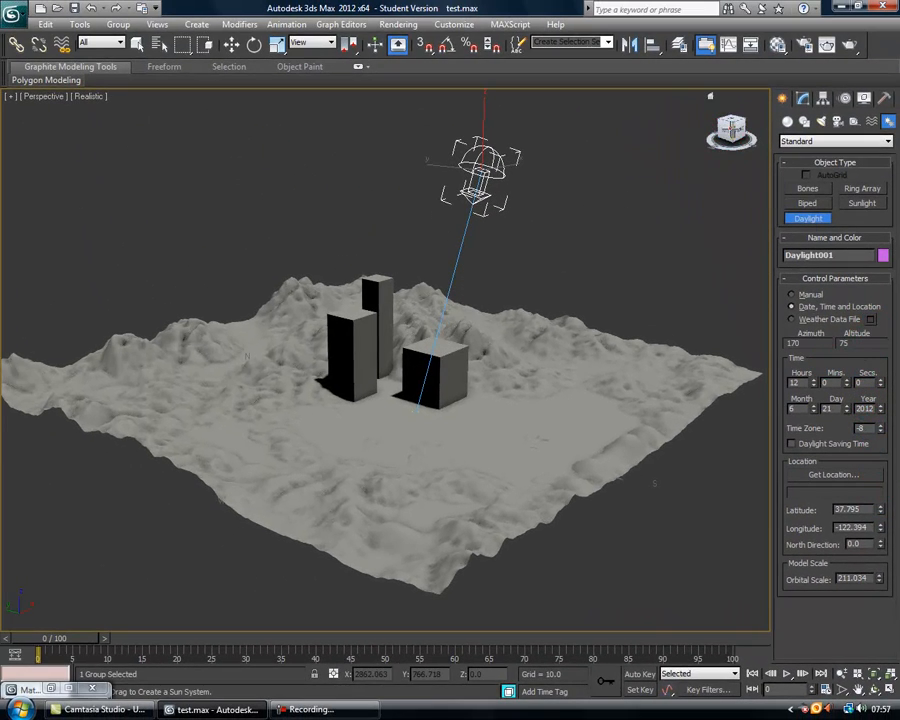
pyautogui.moveTo(723, 131)
pyautogui.mouseDown()
pyautogui.moveTo(752, 108)
pyautogui.moveTo(733, 127)
pyautogui.mouseUp()
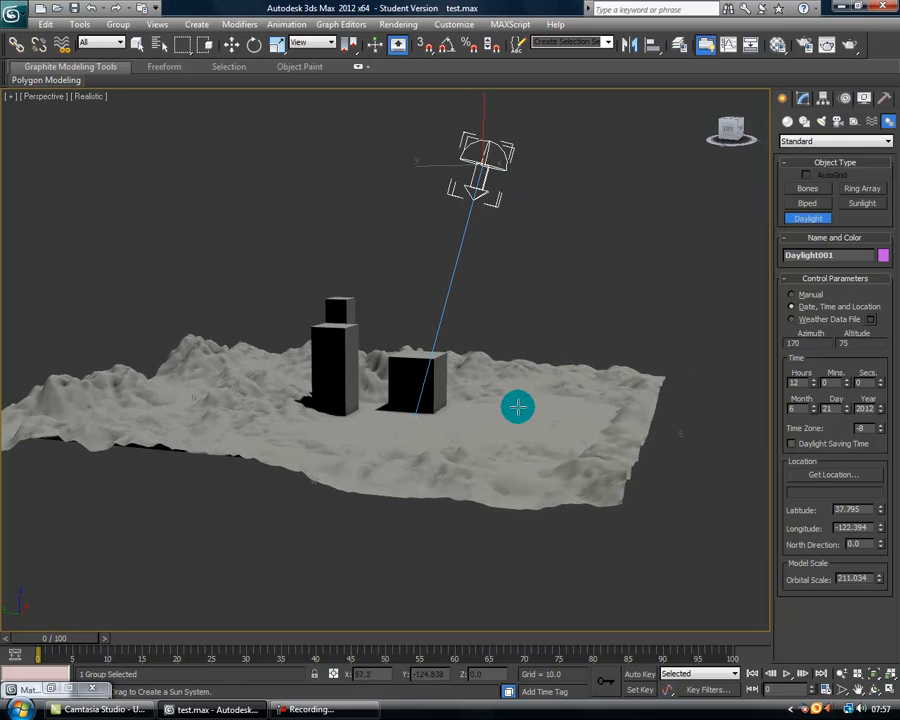
pyautogui.moveTo(516, 406); pyautogui.dragTo(502, 472, button='middle')
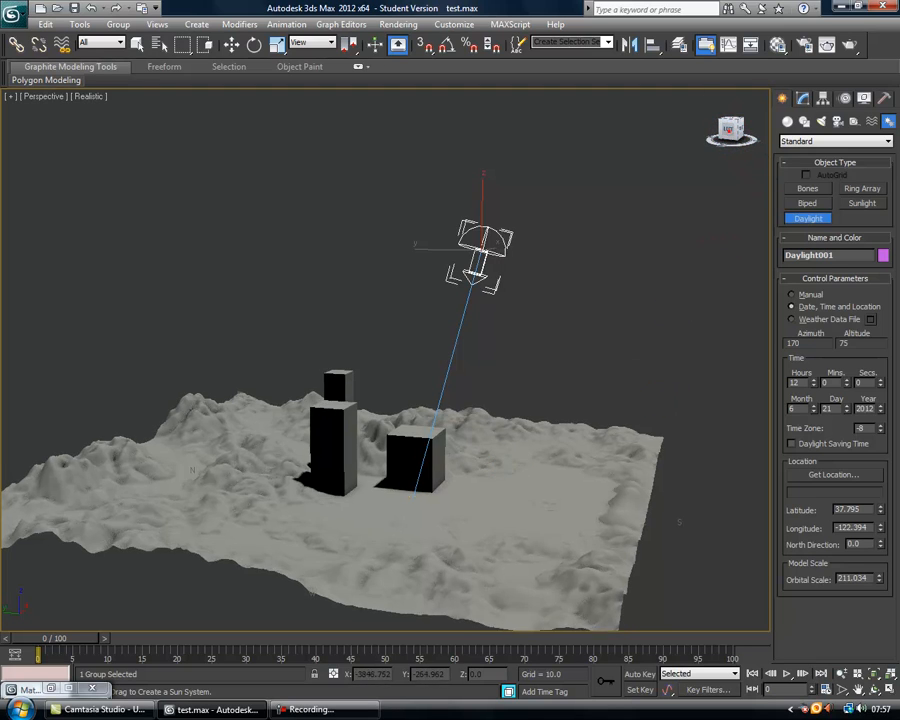
pyautogui.moveTo(730, 130); pyautogui.dragTo(714, 135)
pyautogui.moveTo(613, 280); pyautogui.dragTo(617, 291, button='middle')
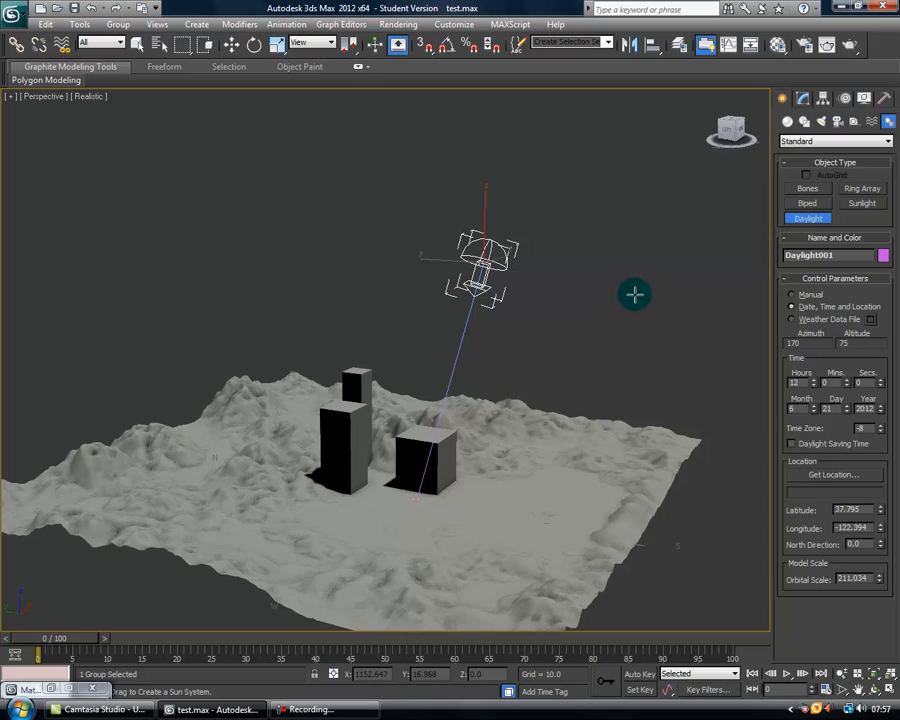
# Step: Finish the daylight creation, reselect the Daylight system and open its date, time and location setup
pyautogui.click(232, 45)
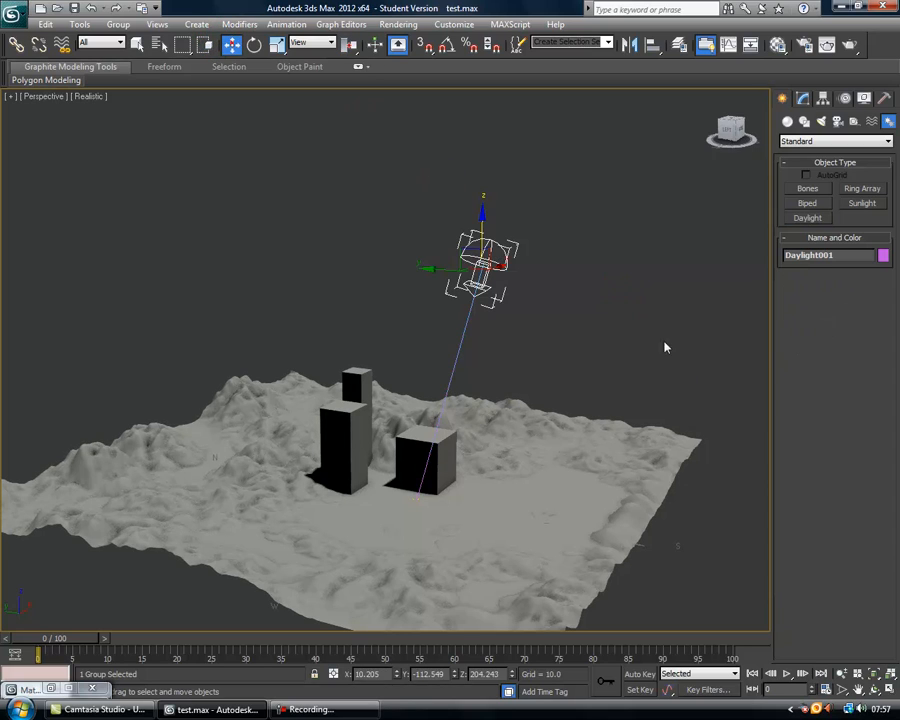
pyautogui.click(346, 292)
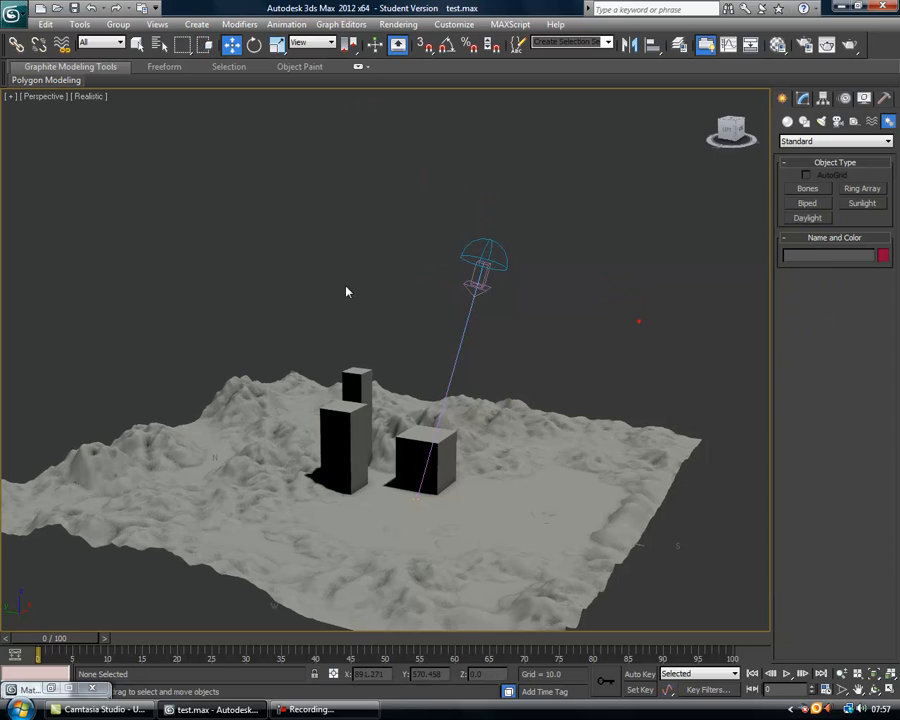
pyautogui.click(487, 268)
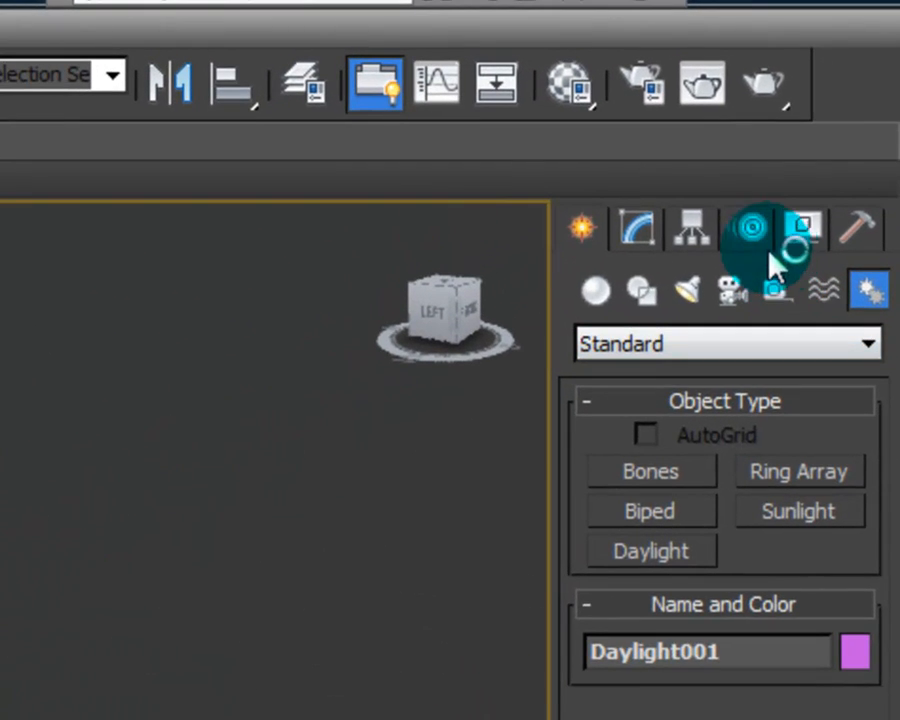
pyautogui.click(757, 236)
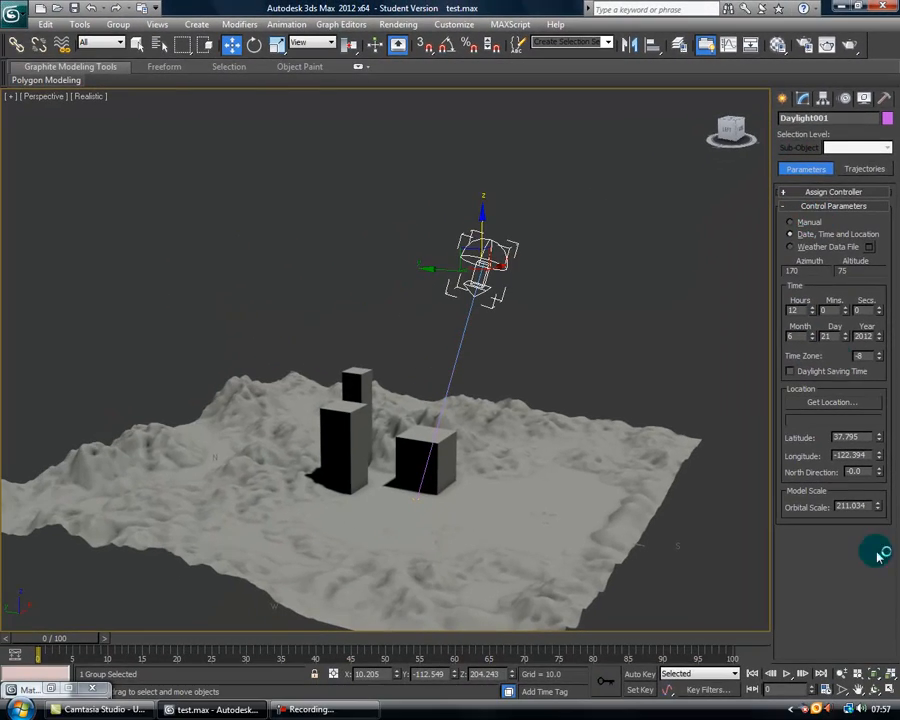
pyautogui.click(802, 98)
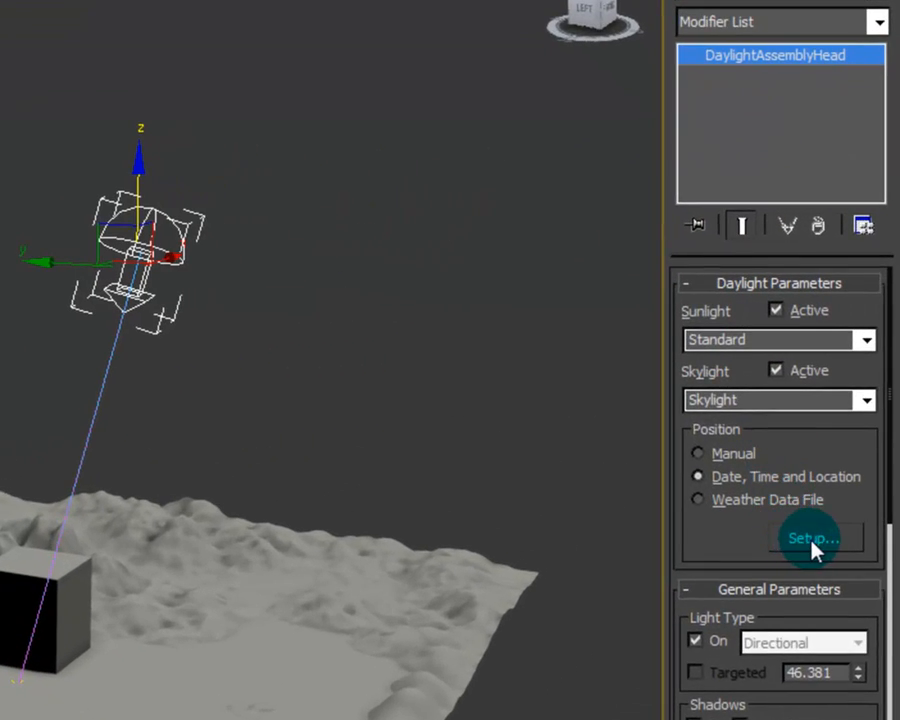
pyautogui.click(808, 541)
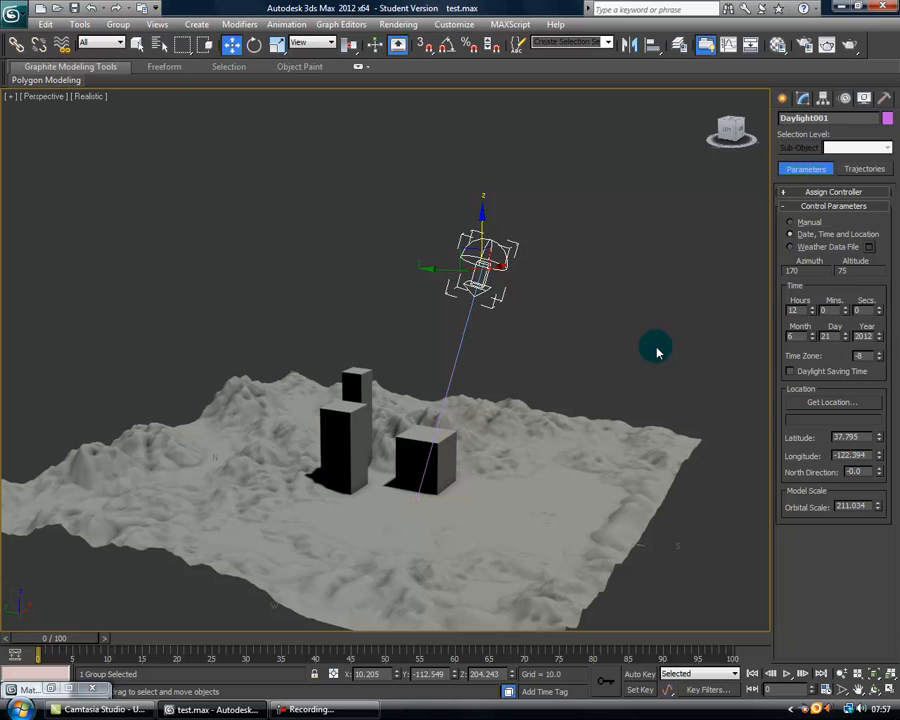
# Step: Set the Daylight system's geographic location to London, UK, using the Europe map
pyautogui.moveTo(727, 128)
pyautogui.mouseDown()
pyautogui.moveTo(746, 144)
pyautogui.moveTo(714, 133)
pyautogui.mouseUp()
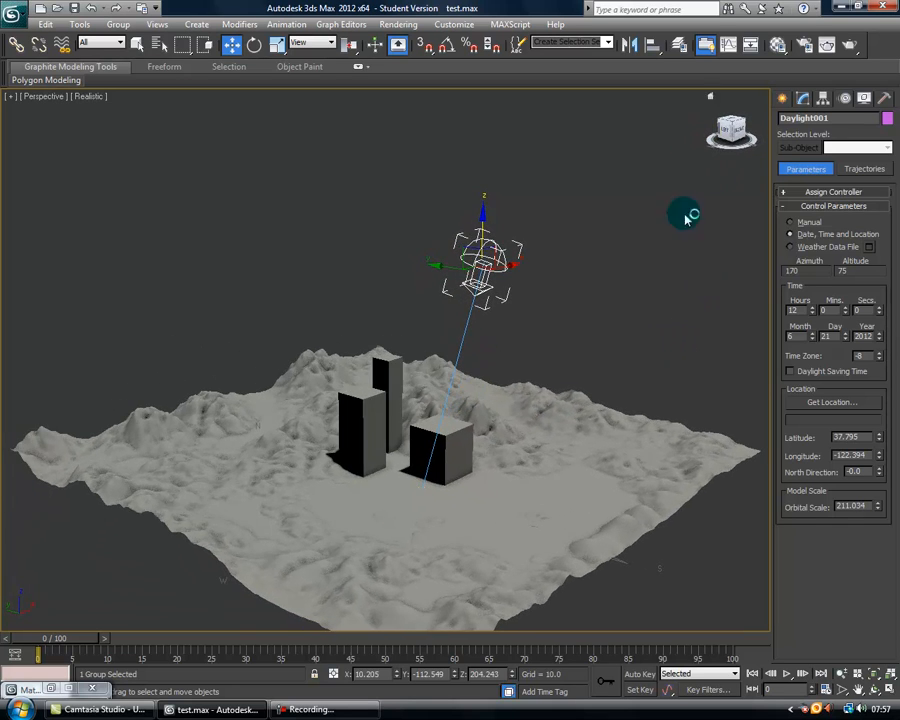
pyautogui.moveTo(511, 394); pyautogui.dragTo(519, 407, button='middle')
pyautogui.scroll(3, 521, 411)
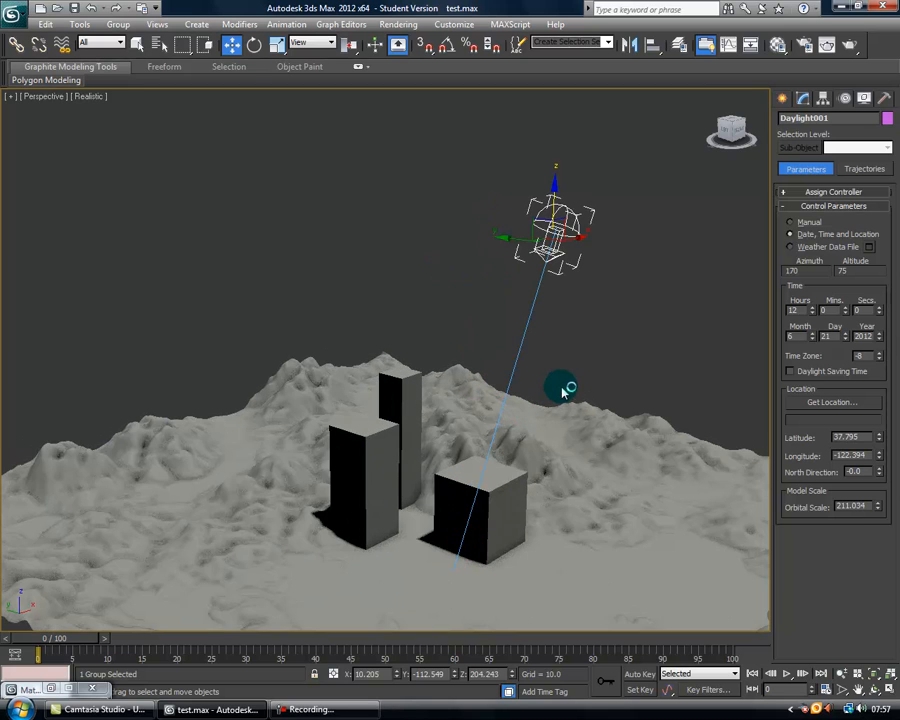
pyautogui.moveTo(577, 382); pyautogui.dragTo(548, 374, button='middle')
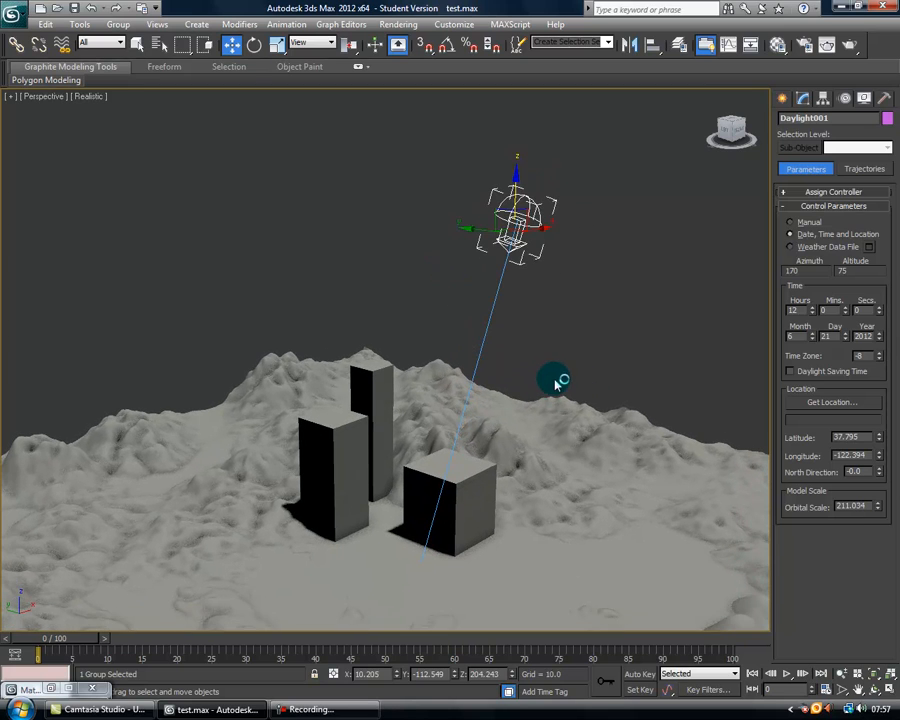
pyautogui.click(826, 400)
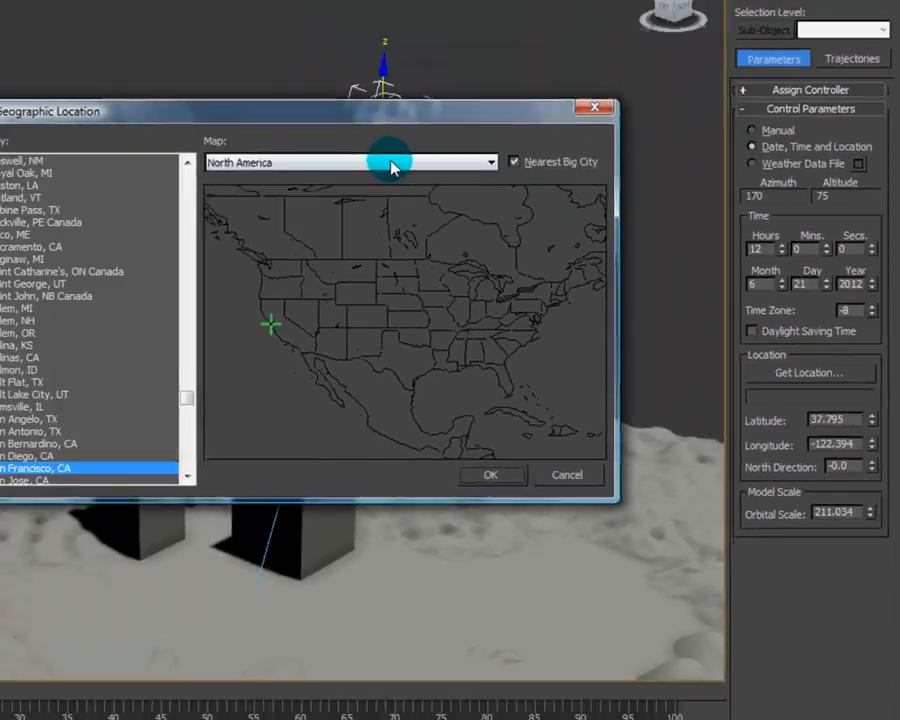
pyautogui.click(508, 245)
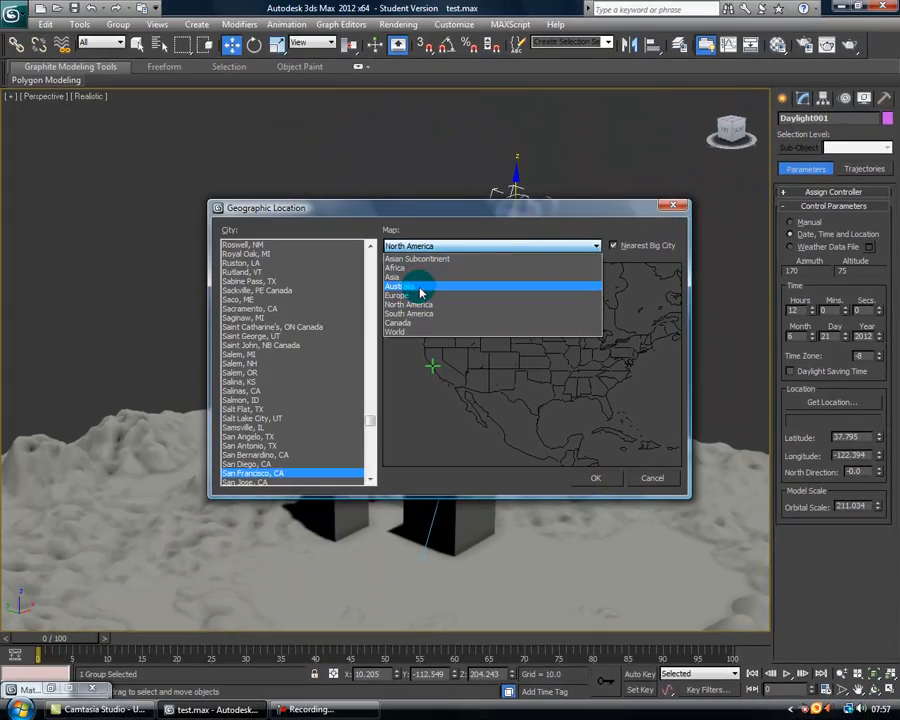
pyautogui.click(420, 305)
pyautogui.click(439, 247)
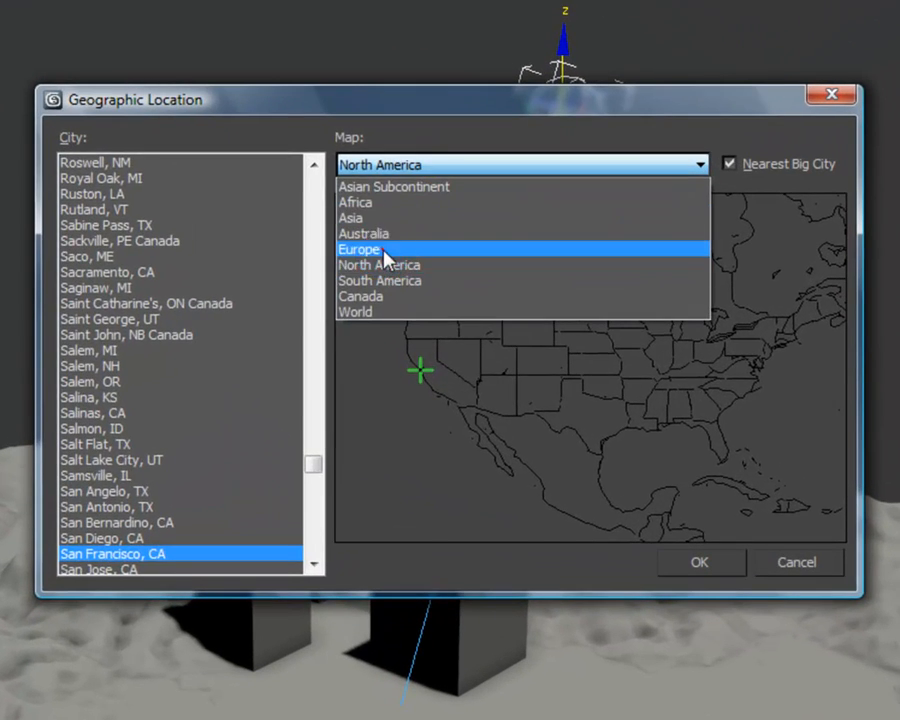
pyautogui.click(383, 250)
pyautogui.click(440, 362)
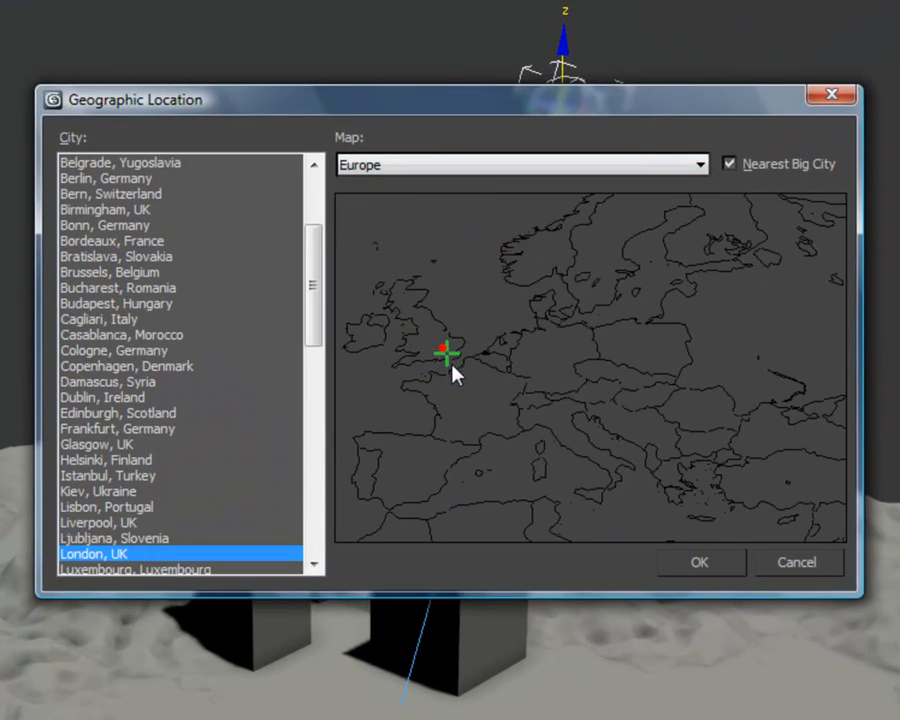
pyautogui.click(456, 370)
pyautogui.click(128, 556)
pyautogui.doubleClick(104, 556)
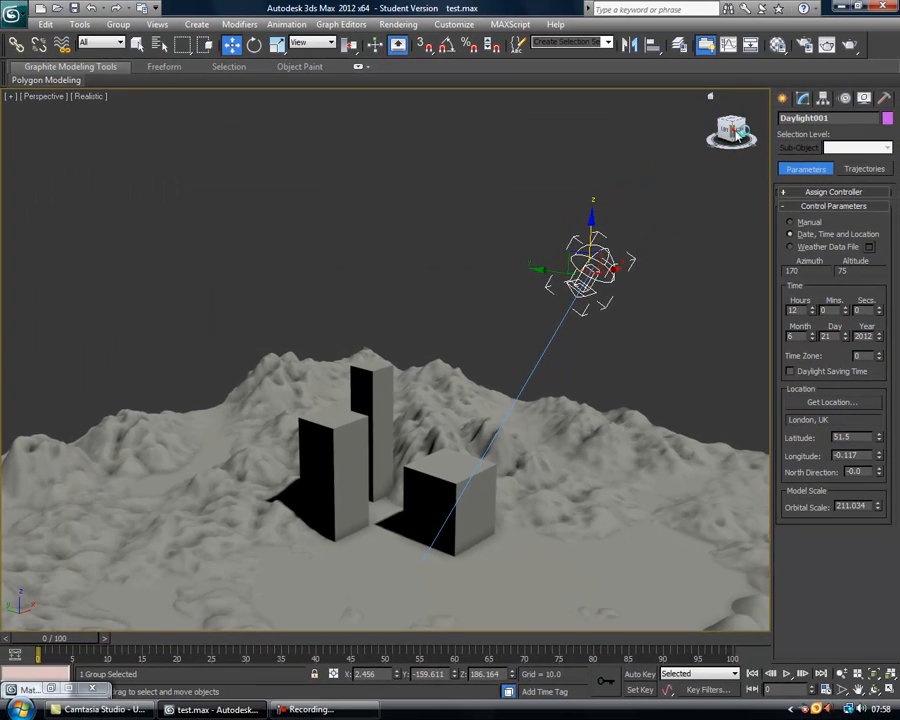
# Step: Load all categories of the mental.ray.daylighting render preset and close the render setup
pyautogui.moveTo(737, 133); pyautogui.dragTo(729, 142)
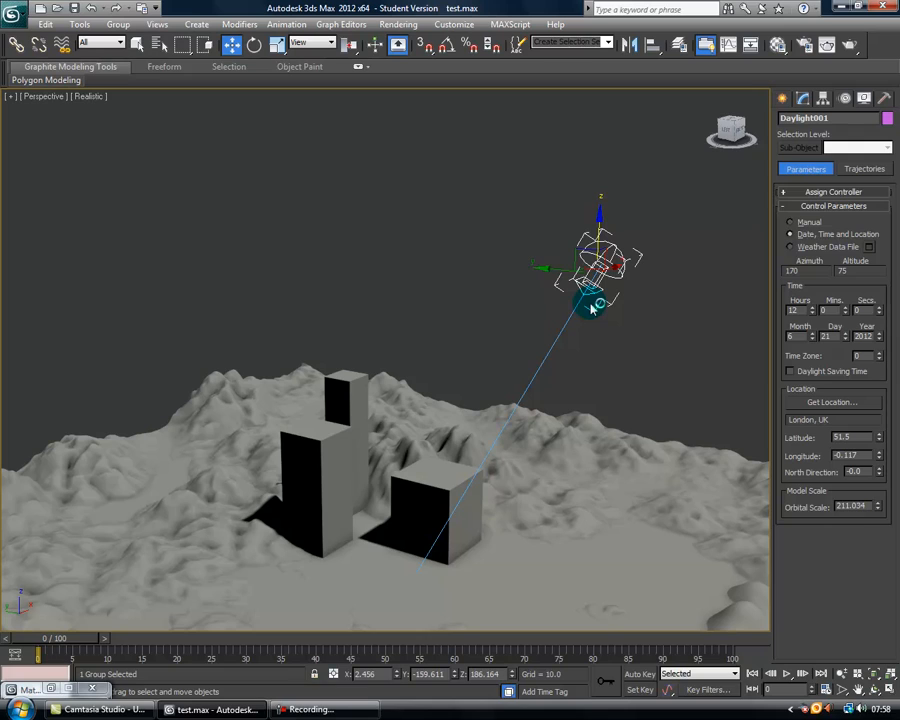
pyautogui.click(807, 46)
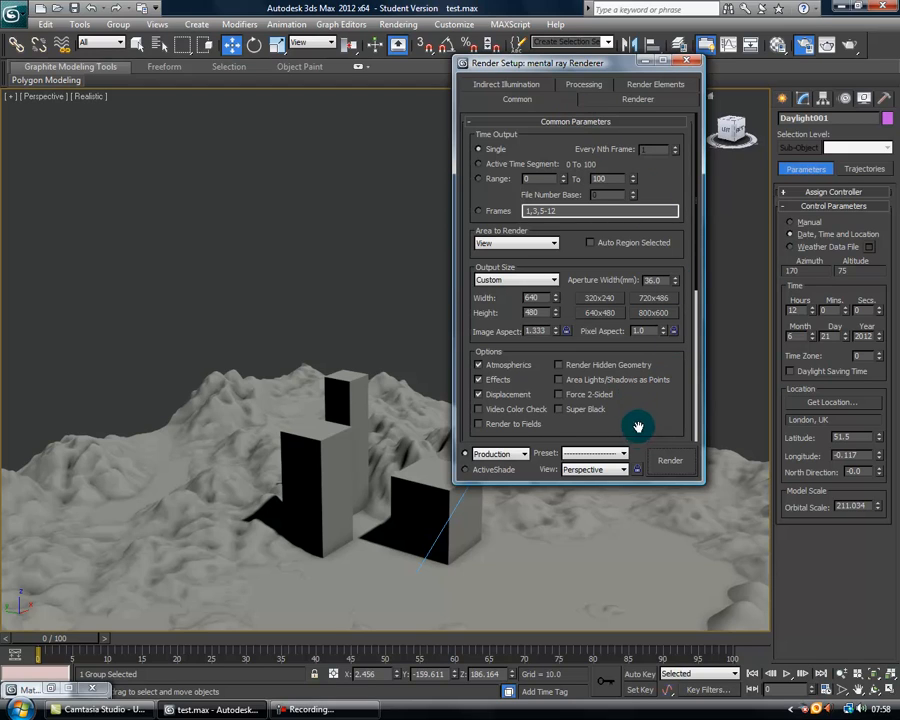
pyautogui.moveTo(696, 280); pyautogui.dragTo(710, 439)
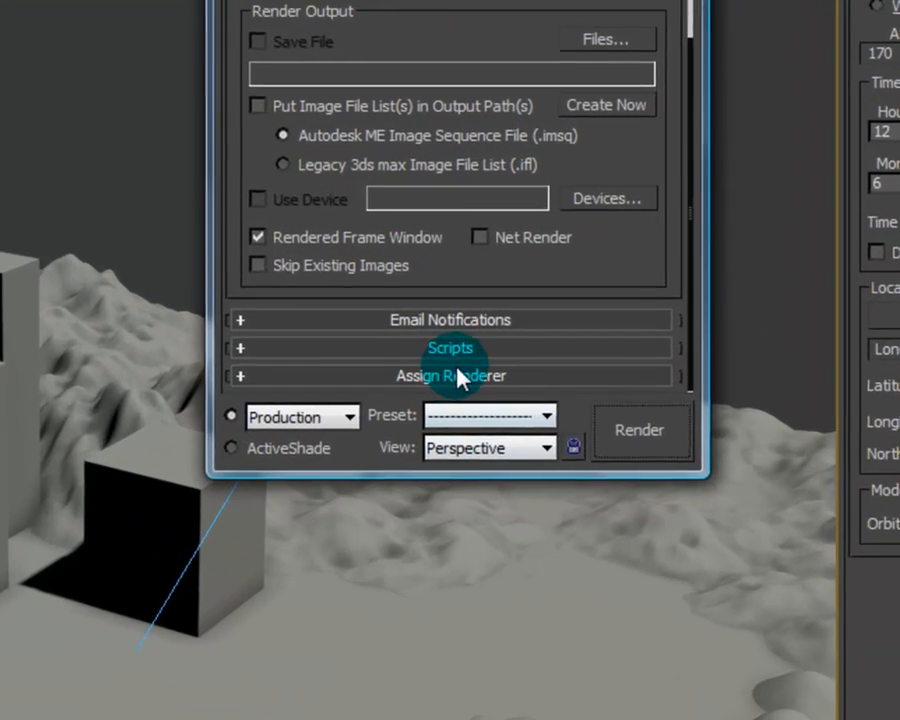
pyautogui.click(546, 416)
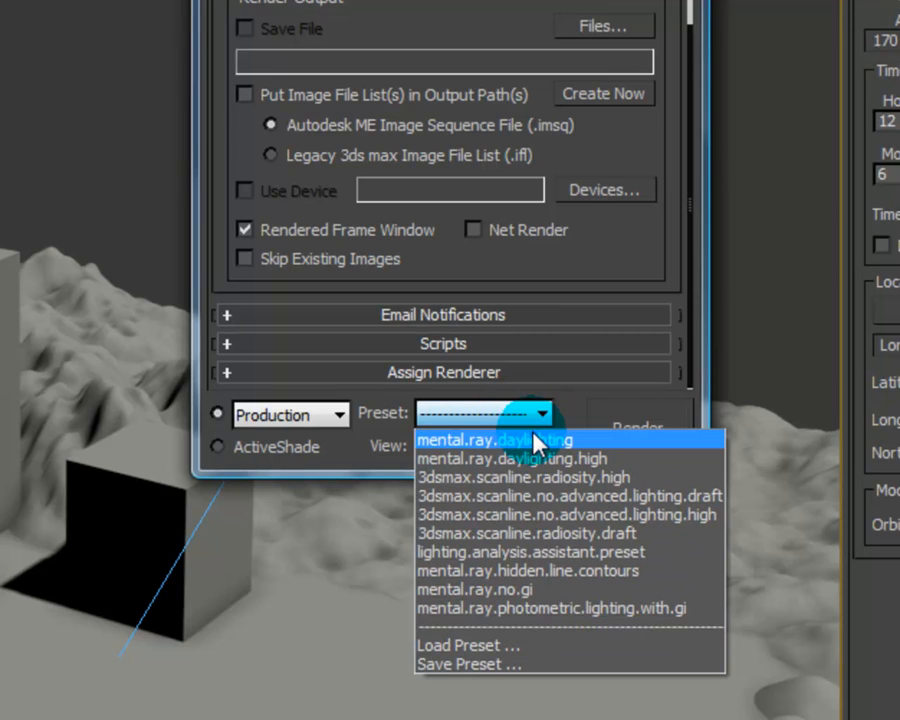
pyautogui.click(581, 458)
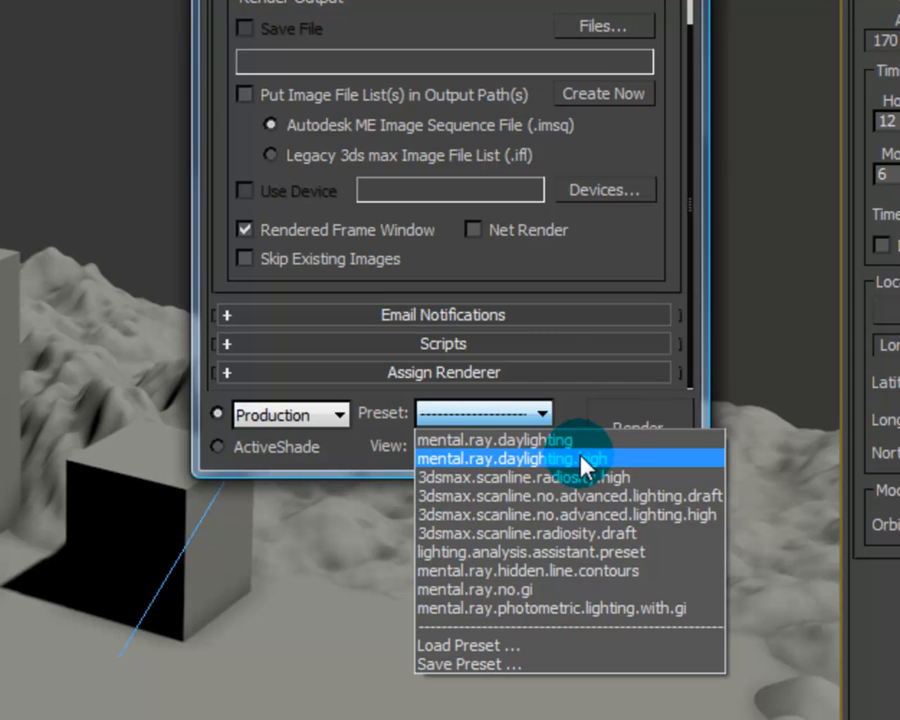
pyautogui.click(518, 442)
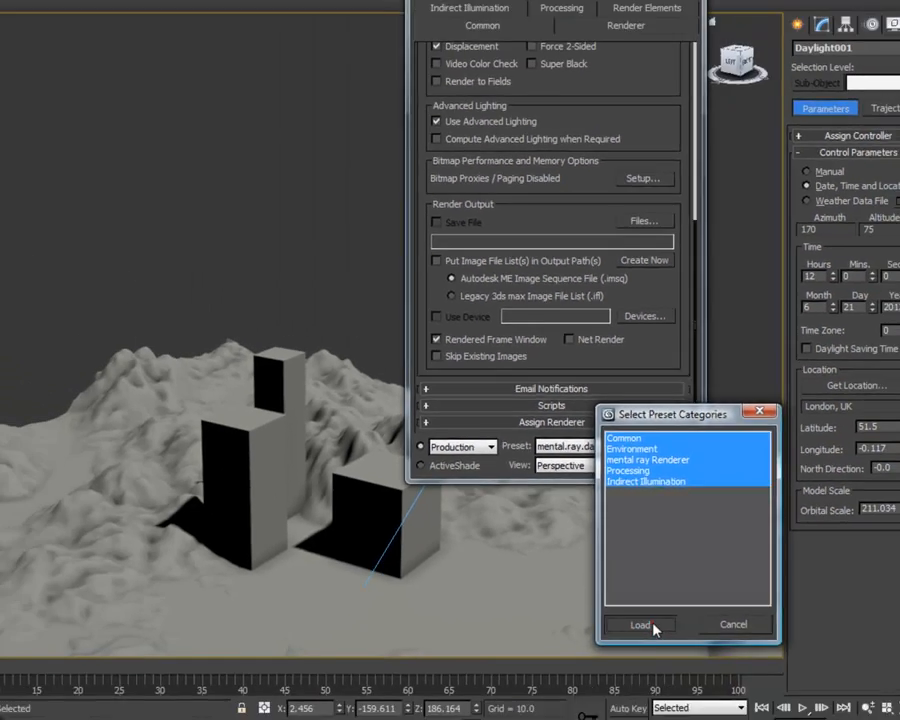
pyautogui.click(592, 714)
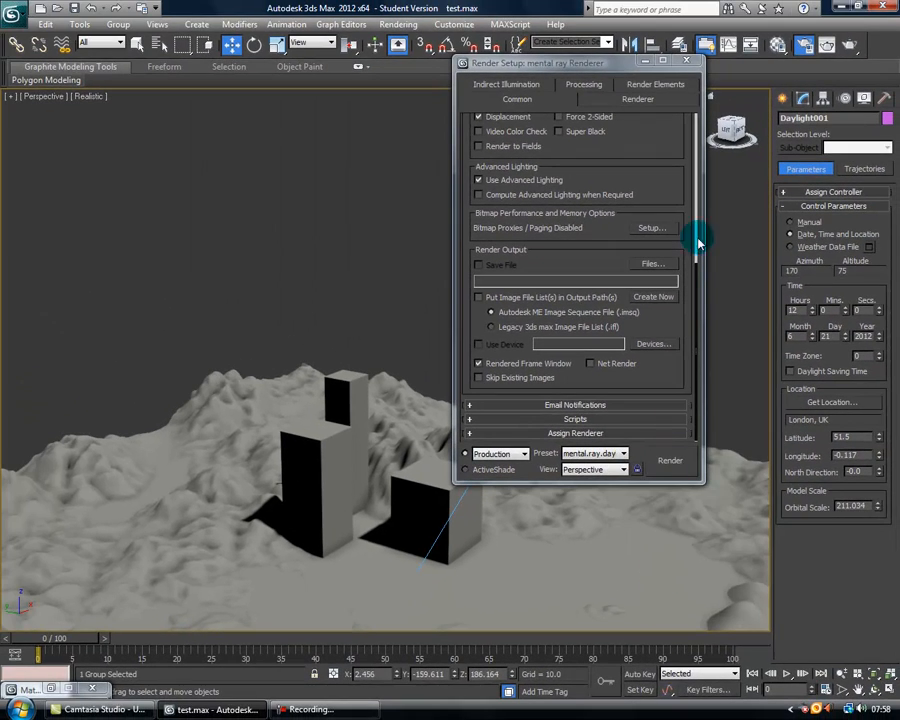
pyautogui.click(693, 64)
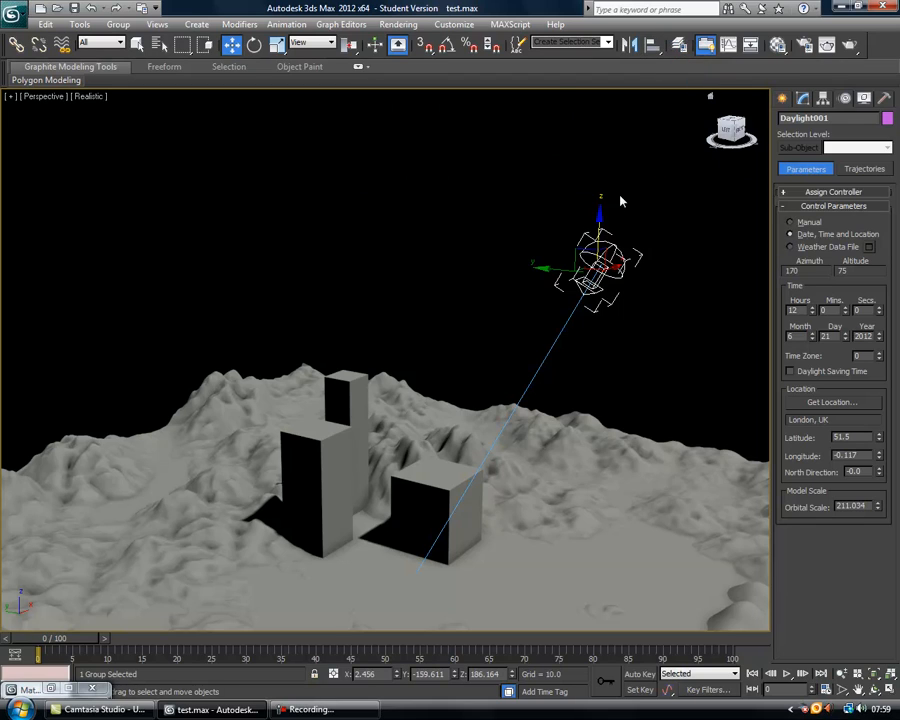
# Step: Reselect the Daylight system and change its skylight to mr Sky and its sunlight to mr Sun
pyautogui.moveTo(731, 129); pyautogui.dragTo(742, 131)
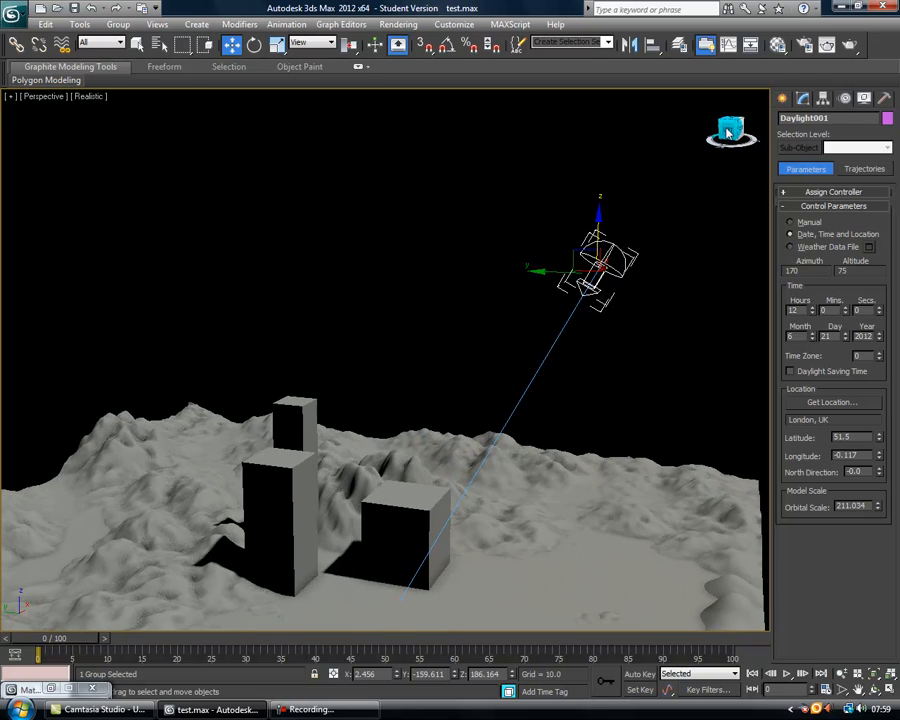
pyautogui.moveTo(669, 297); pyautogui.dragTo(657, 273, button='middle')
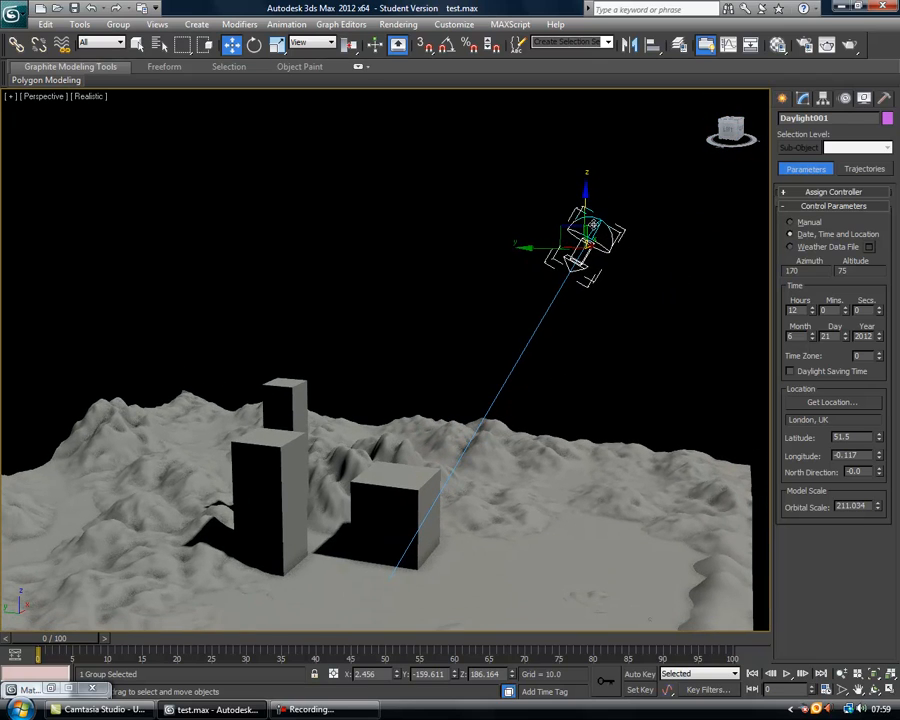
pyautogui.click(595, 230)
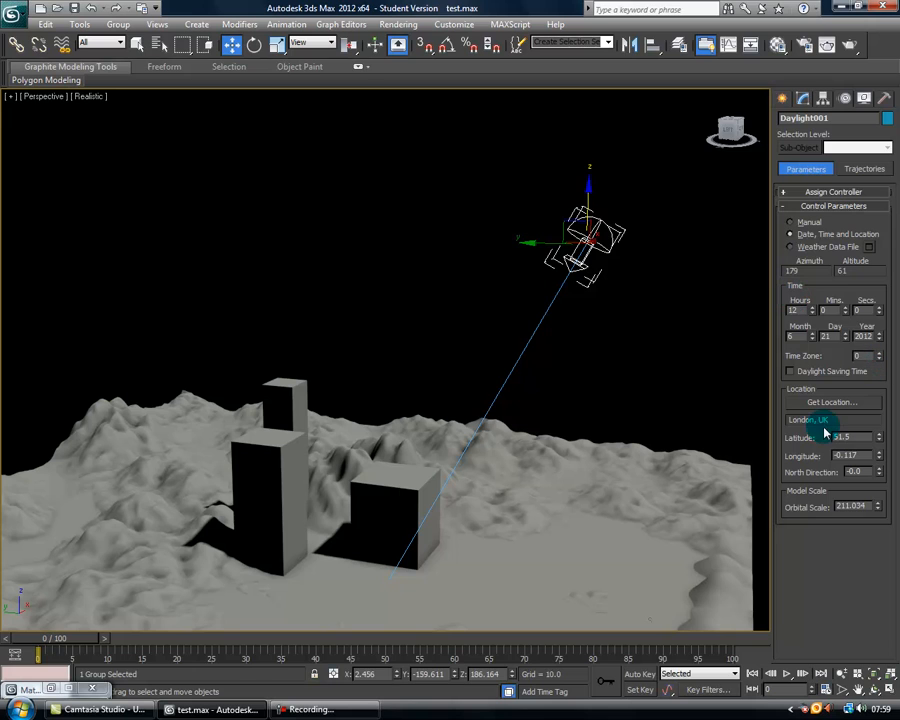
pyautogui.click(802, 98)
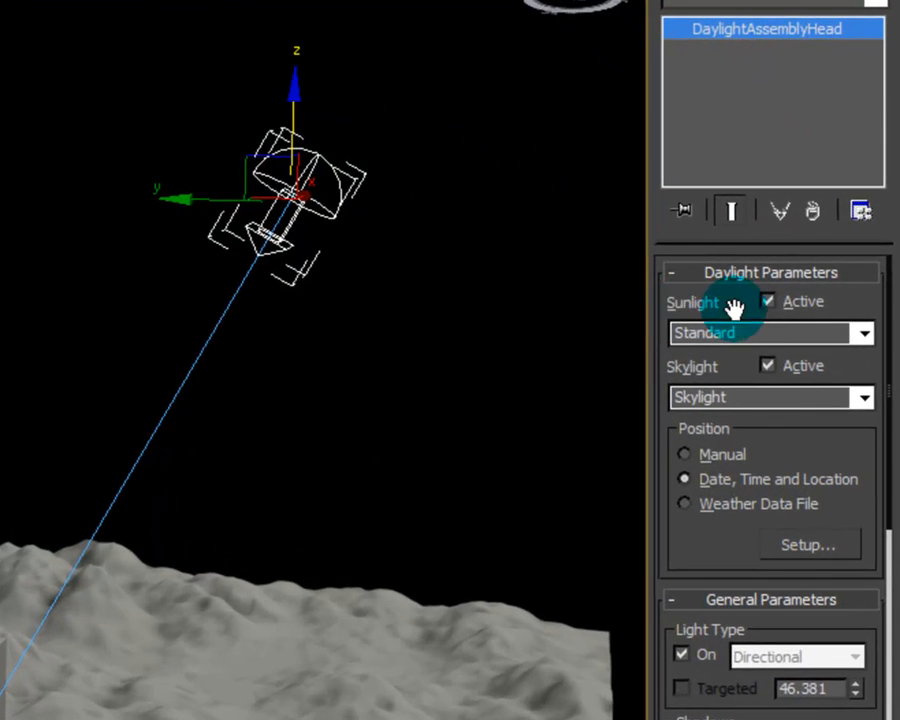
pyautogui.click(862, 400)
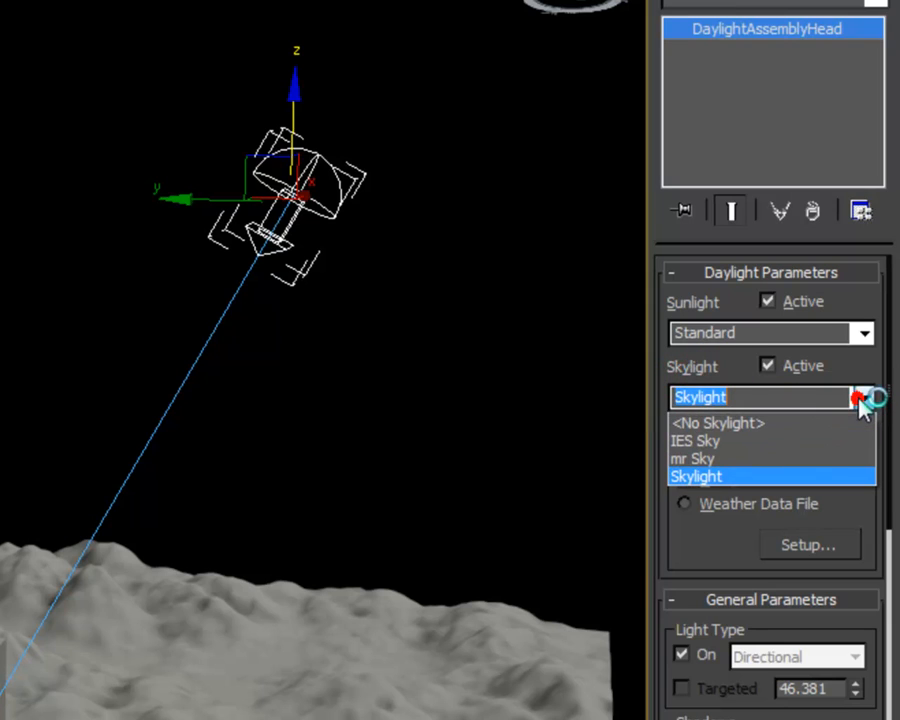
pyautogui.click(708, 458)
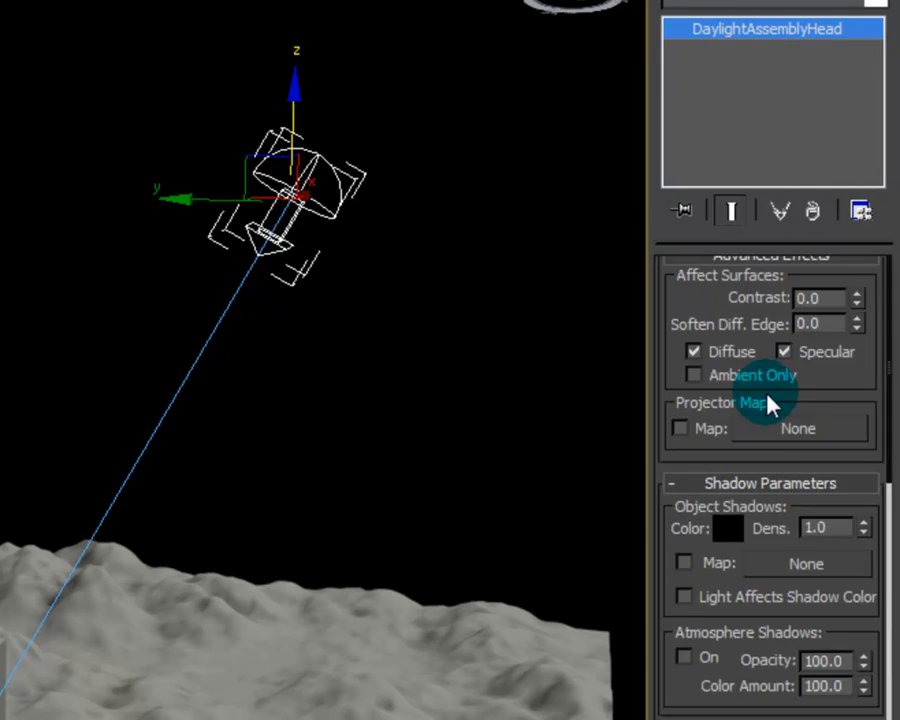
pyautogui.click(864, 335)
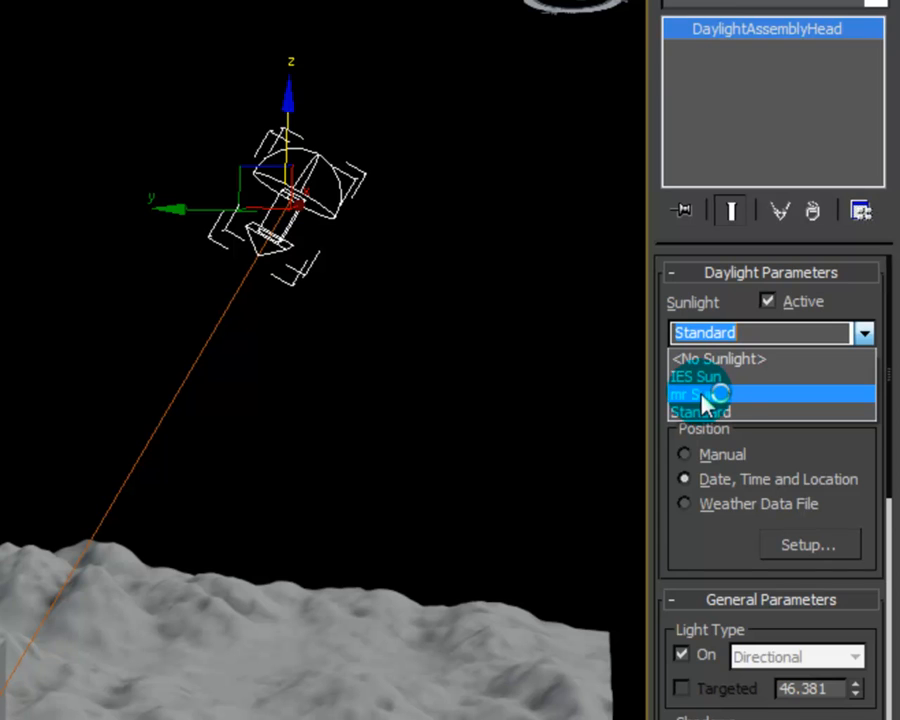
pyautogui.click(700, 396)
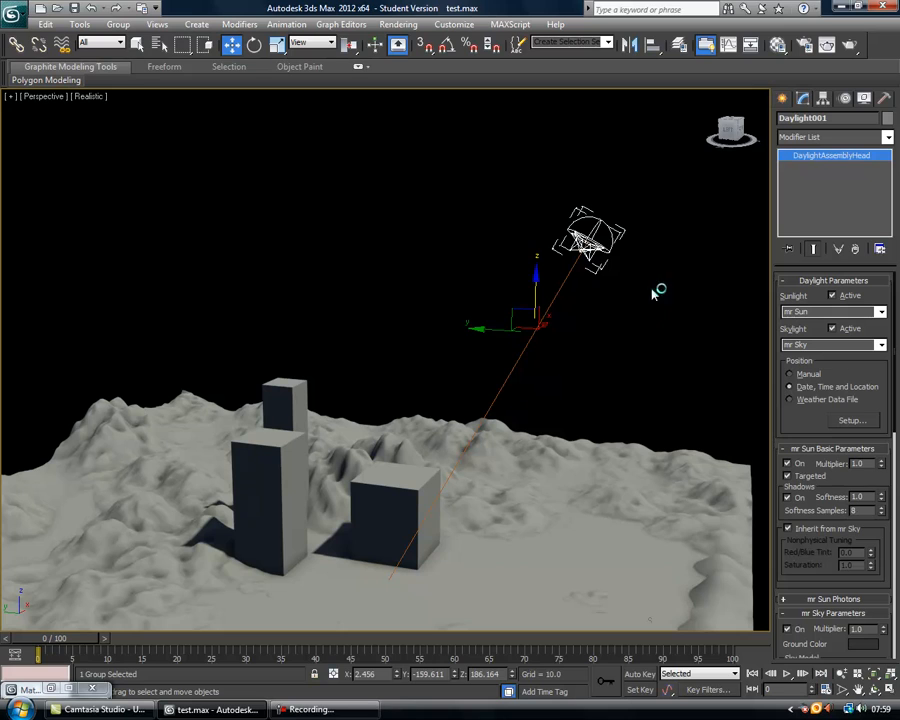
# Step: Render the perspective view of the boxes from a low, close viewpoint and close the rendered image
pyautogui.moveTo(731, 131); pyautogui.dragTo(705, 181)
pyautogui.moveTo(612, 430)
pyautogui.keyDown('alt'); pyautogui.mouseDown(button='middle')
pyautogui.moveTo(613, 422)
pyautogui.moveTo(621, 427)
pyautogui.mouseUp(button='middle'); pyautogui.keyUp('alt')
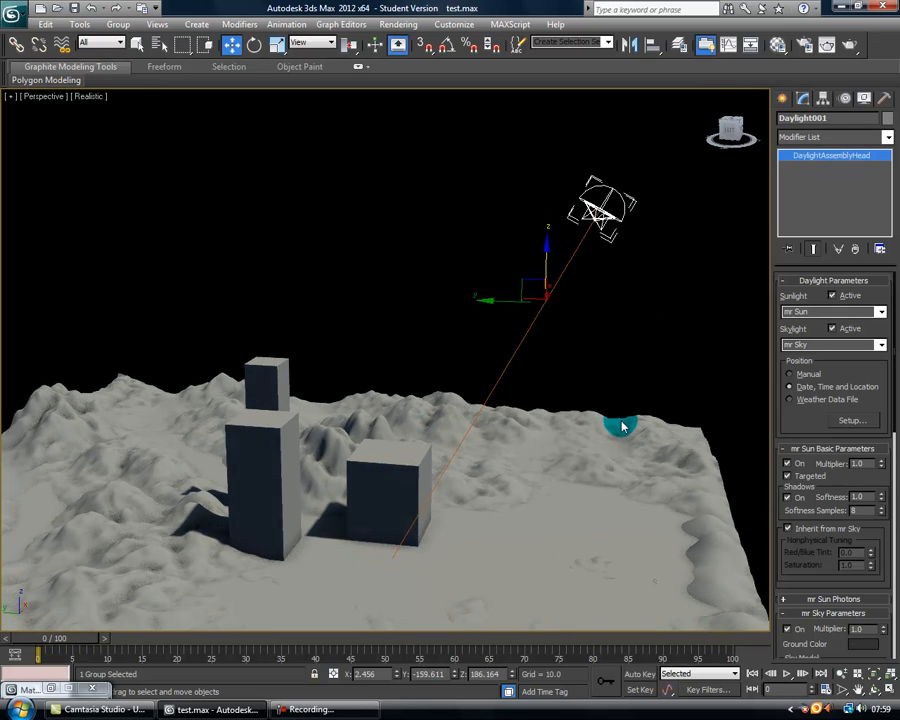
pyautogui.click(307, 712)
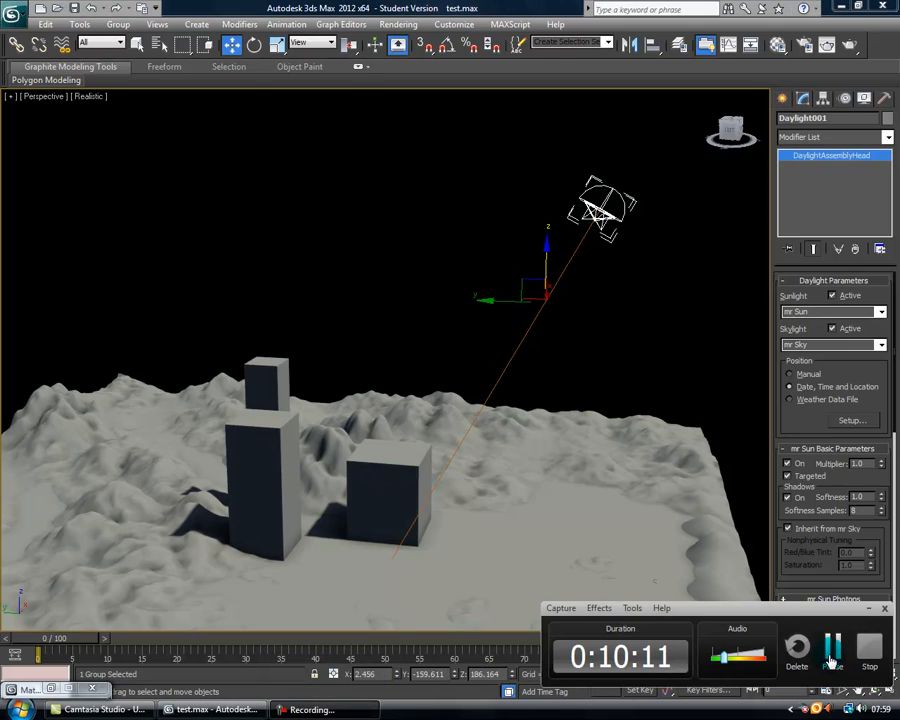
pyautogui.click(832, 652)
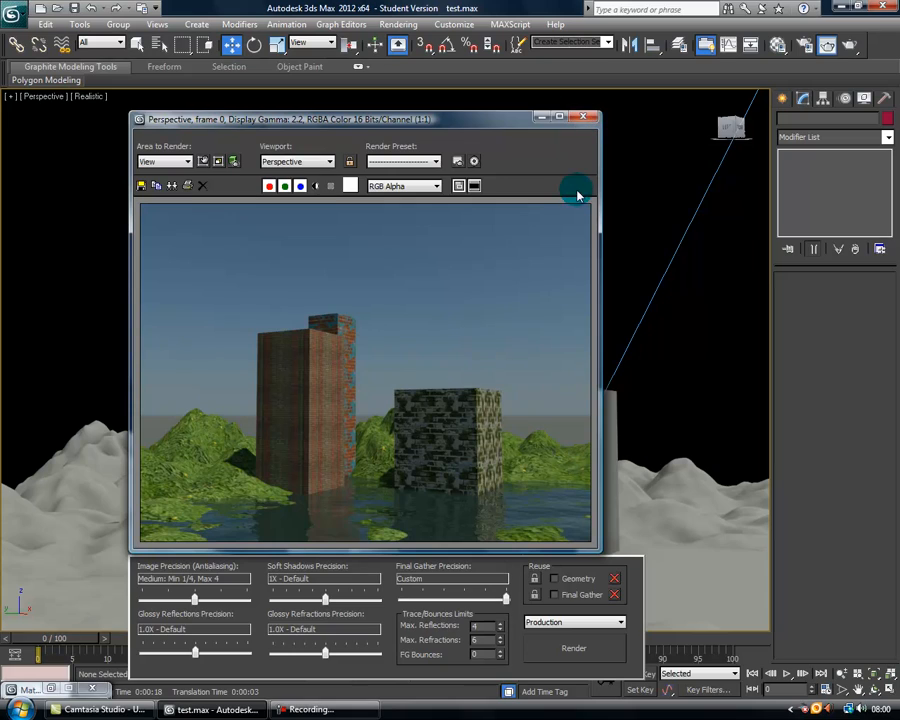
pyautogui.click(586, 120)
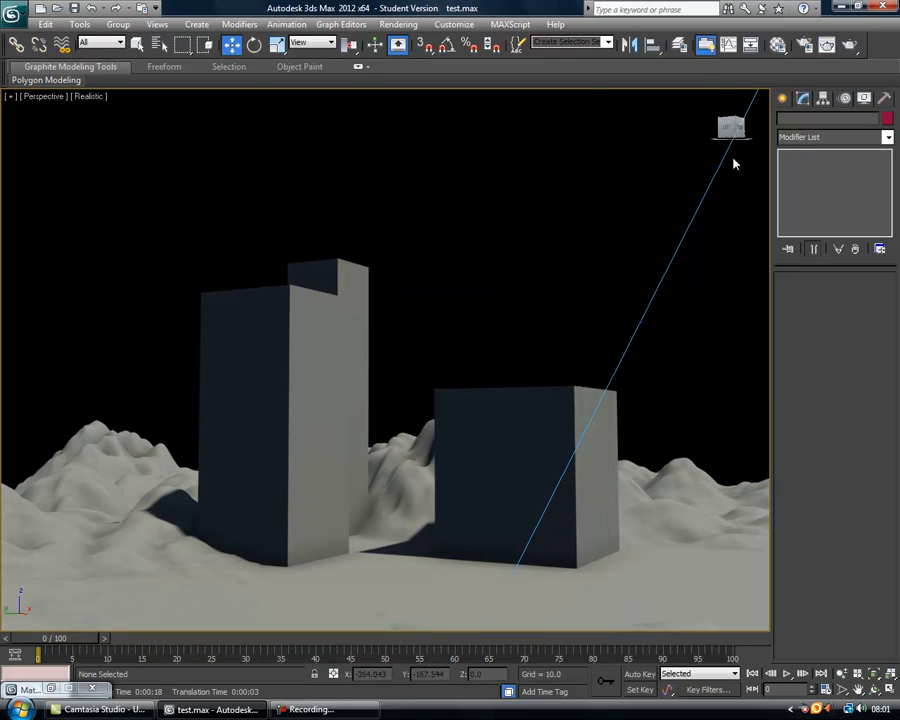
# Step: Select the Daylight system again and set its time of day to 7 hours in the motion parameters
pyautogui.moveTo(728, 134); pyautogui.dragTo(738, 150)
pyautogui.scroll(-6, 590, 378)
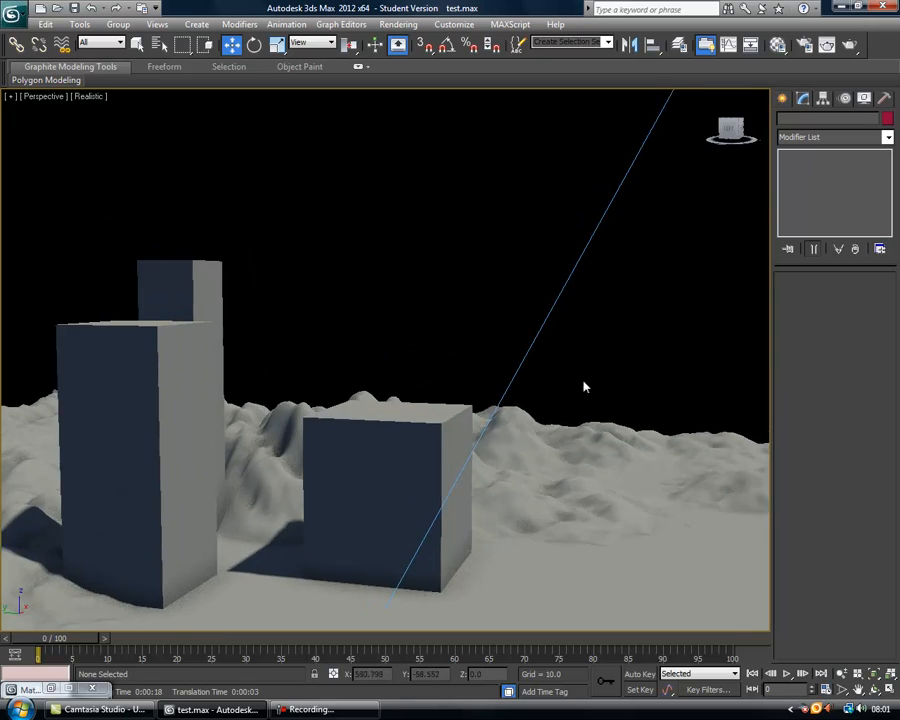
pyautogui.click(532, 195)
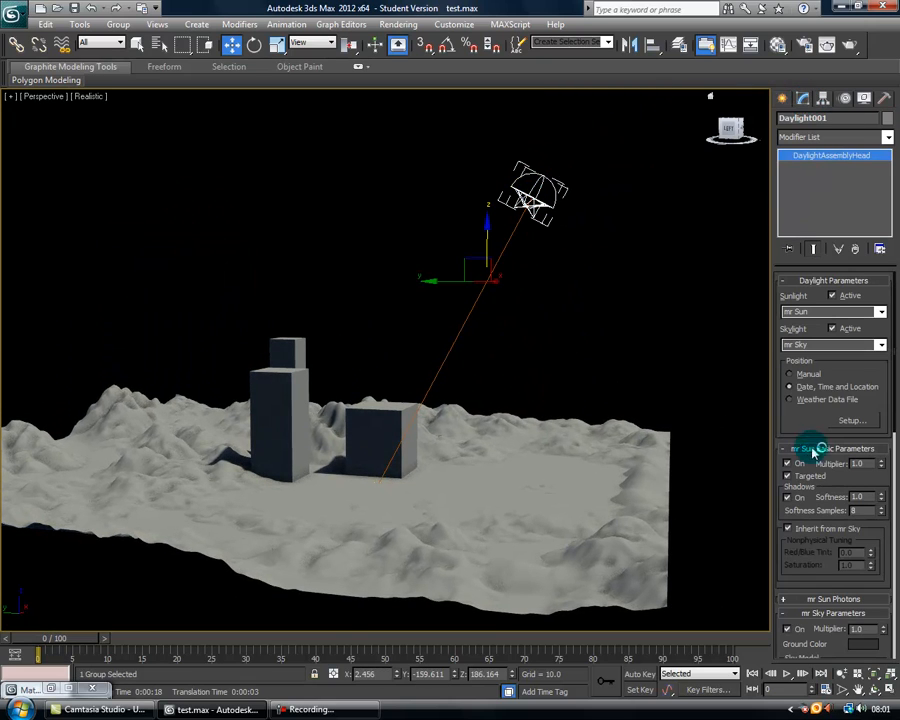
pyautogui.click(847, 98)
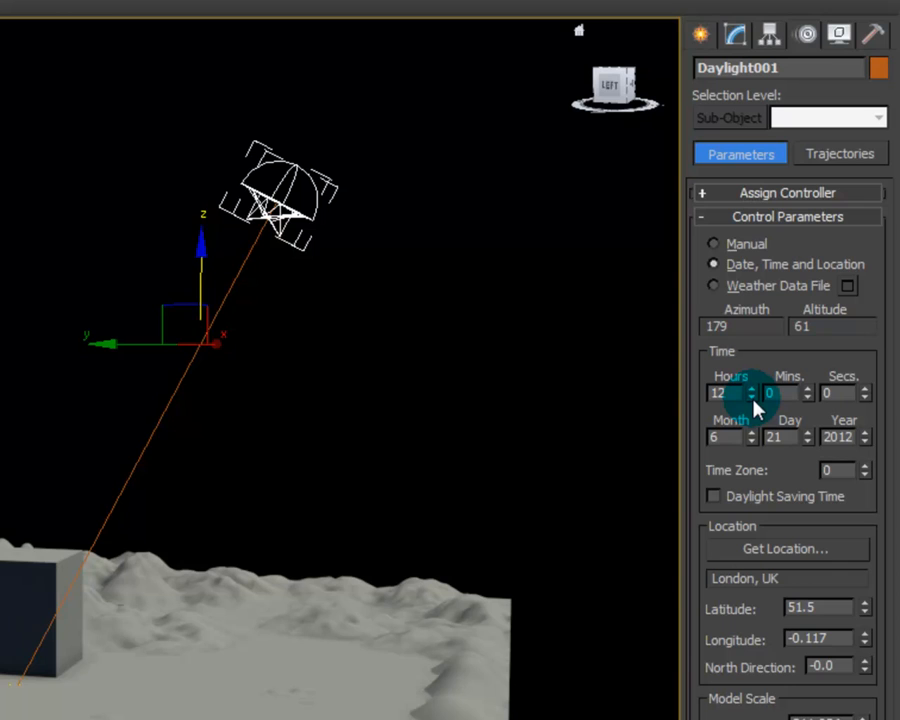
pyautogui.moveTo(754, 401); pyautogui.dragTo(756, 405)
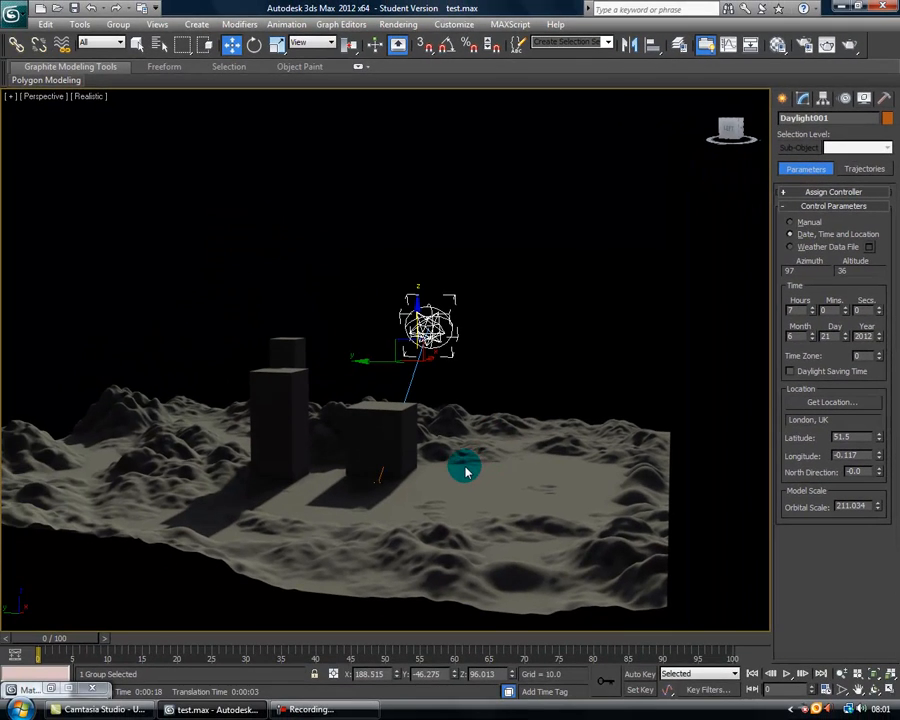
# Step: Frame the three boxes closely from a low viewpoint and render the perspective view in the early-morning light
pyautogui.moveTo(473, 470); pyautogui.dragTo(676, 494, button='middle')
pyautogui.scroll(3, 530, 475)
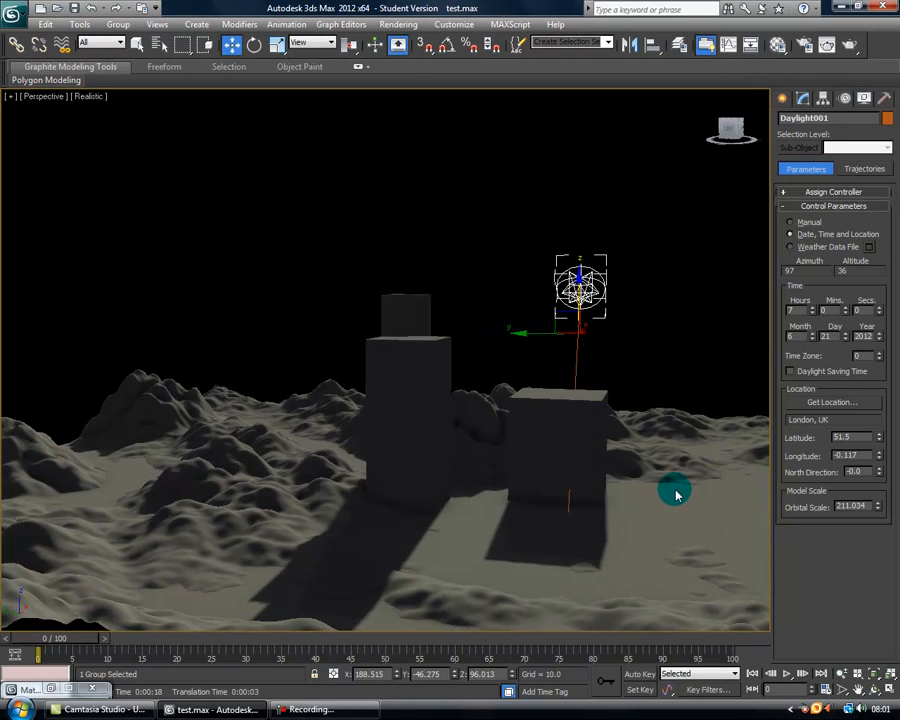
pyautogui.scroll(6, 676, 494)
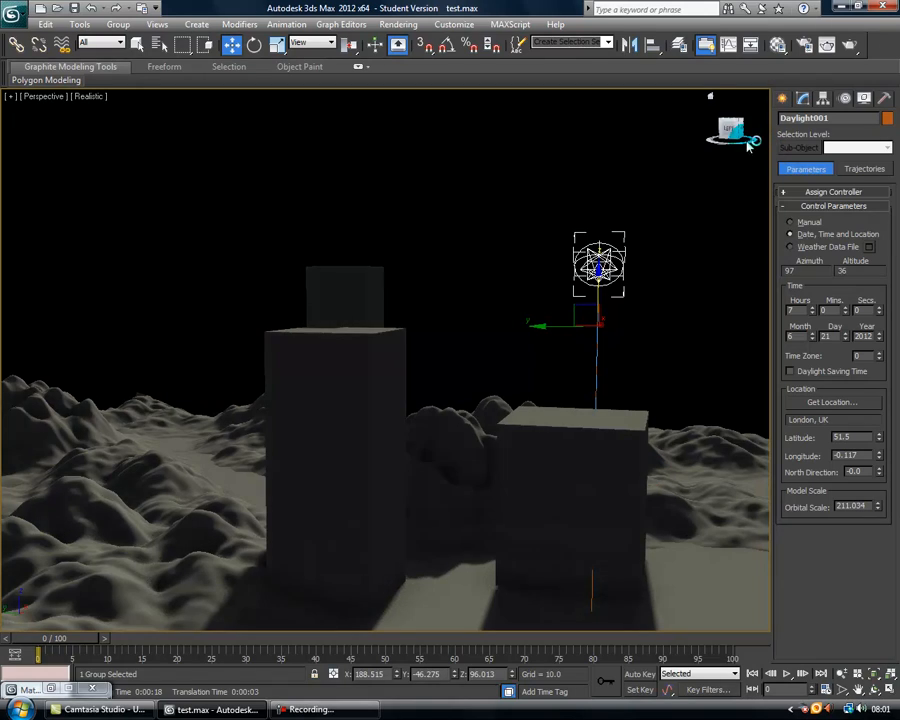
pyautogui.click(374, 710)
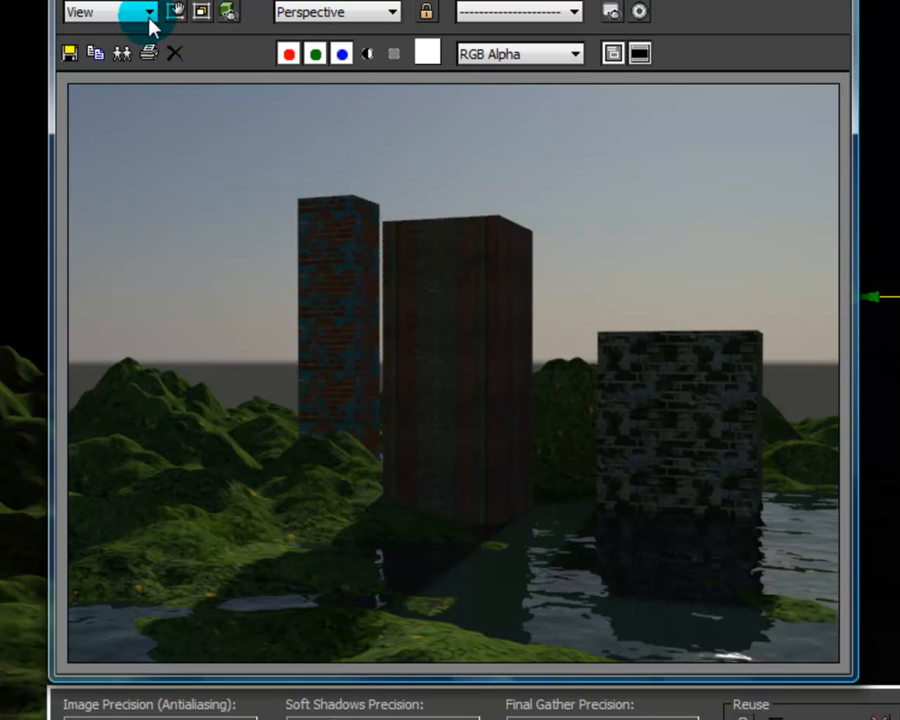
# Step: Save the rendered image as a JPEG file named Render in the Textures folder, with quality 100 and smoothing 100
pyautogui.click(70, 58)
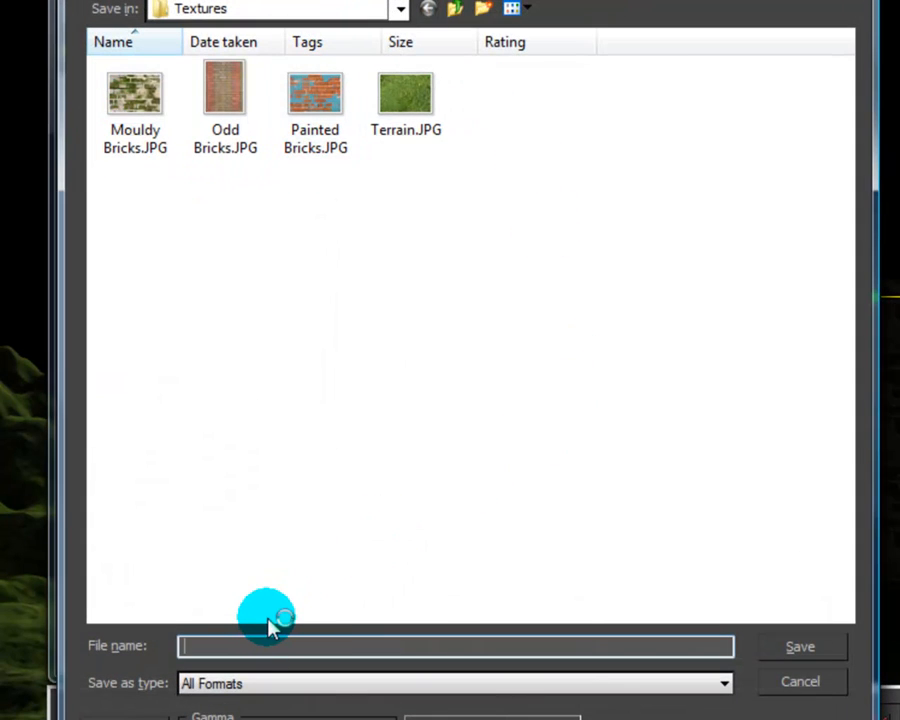
pyautogui.write('R')
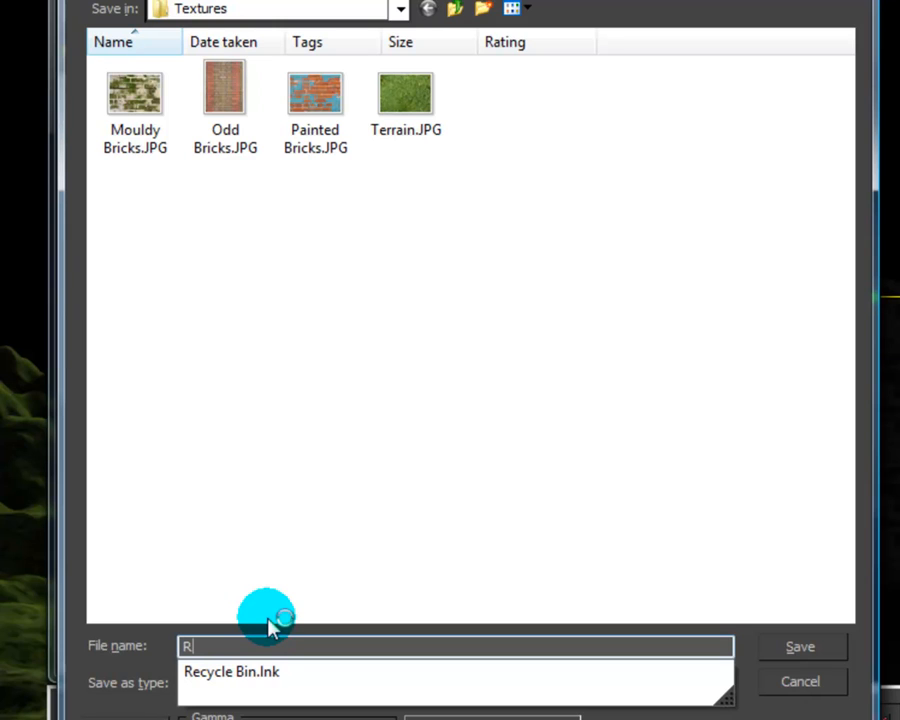
pyautogui.write('ender')
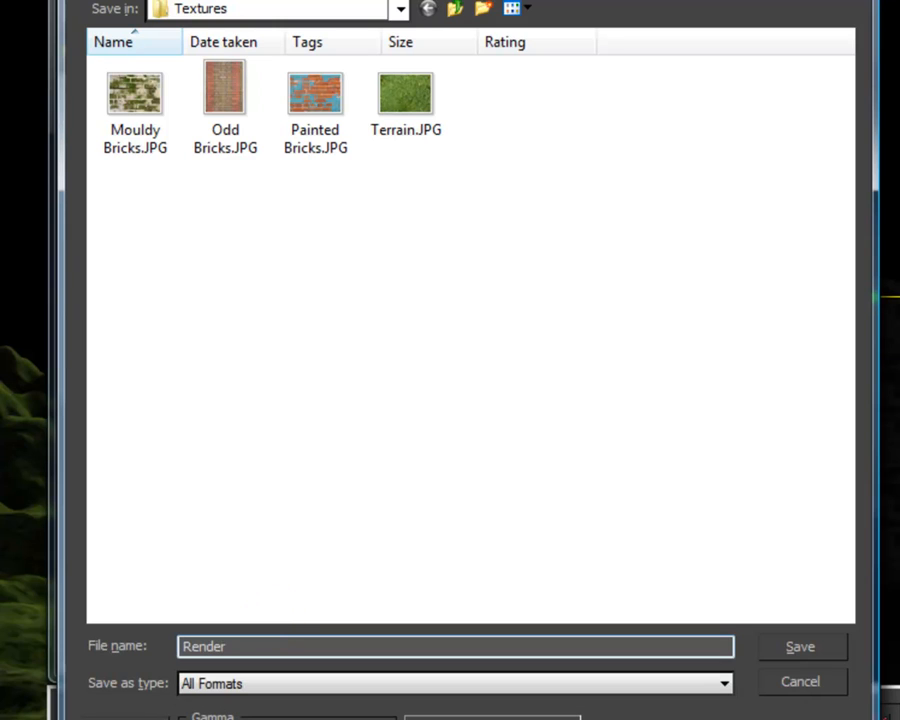
pyautogui.click(336, 683)
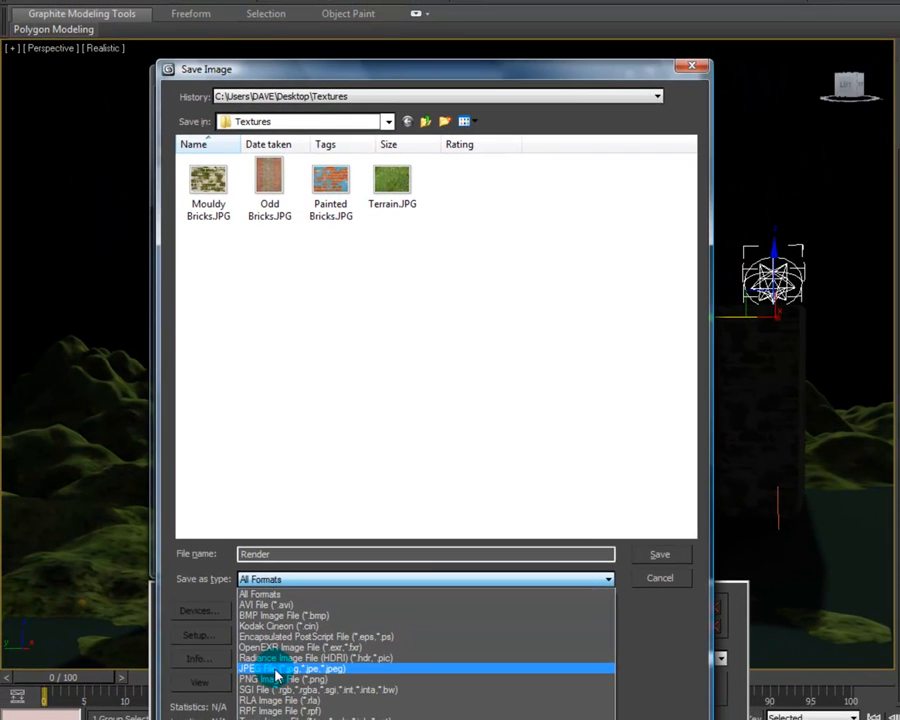
pyautogui.click(280, 672)
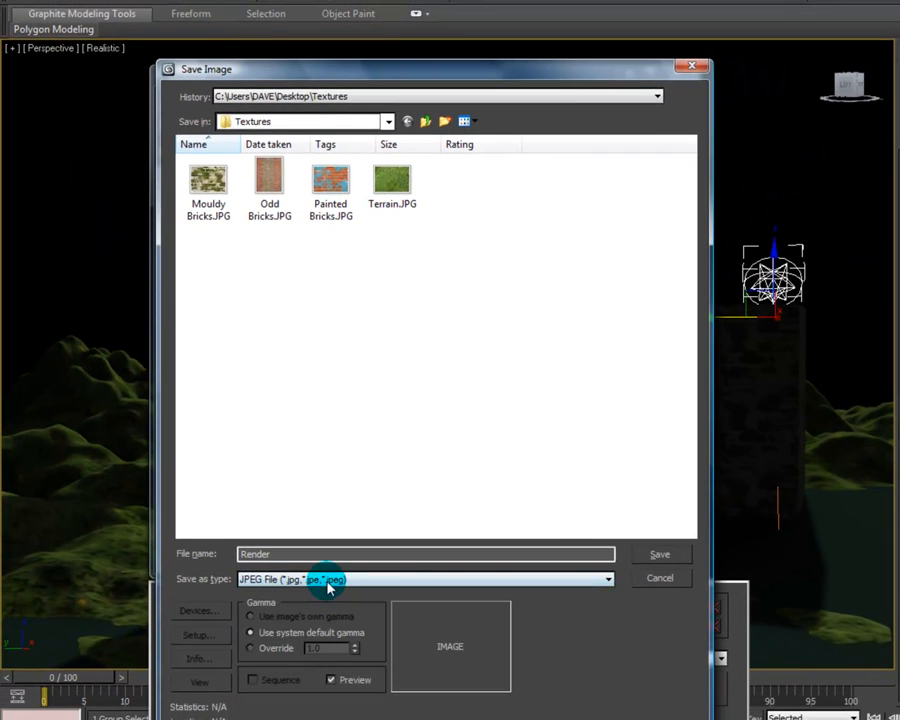
pyautogui.click(656, 557)
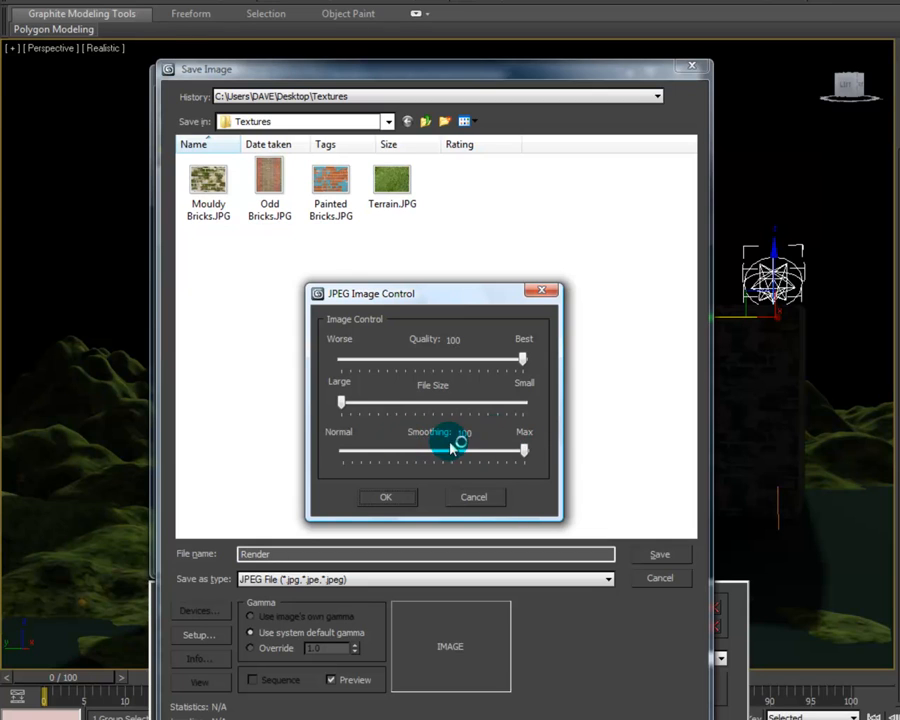
pyautogui.click(389, 499)
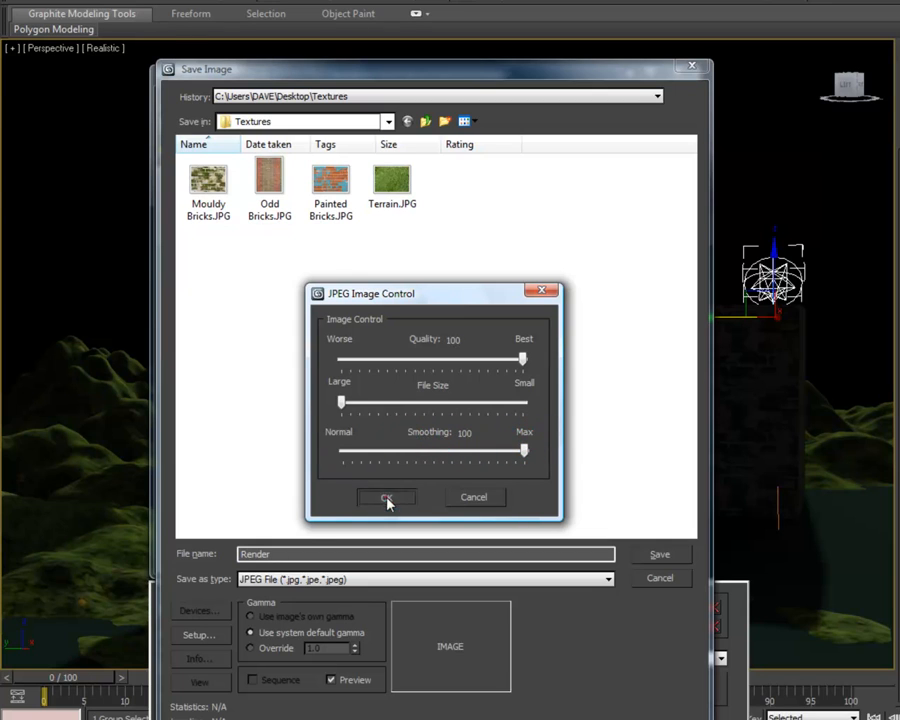